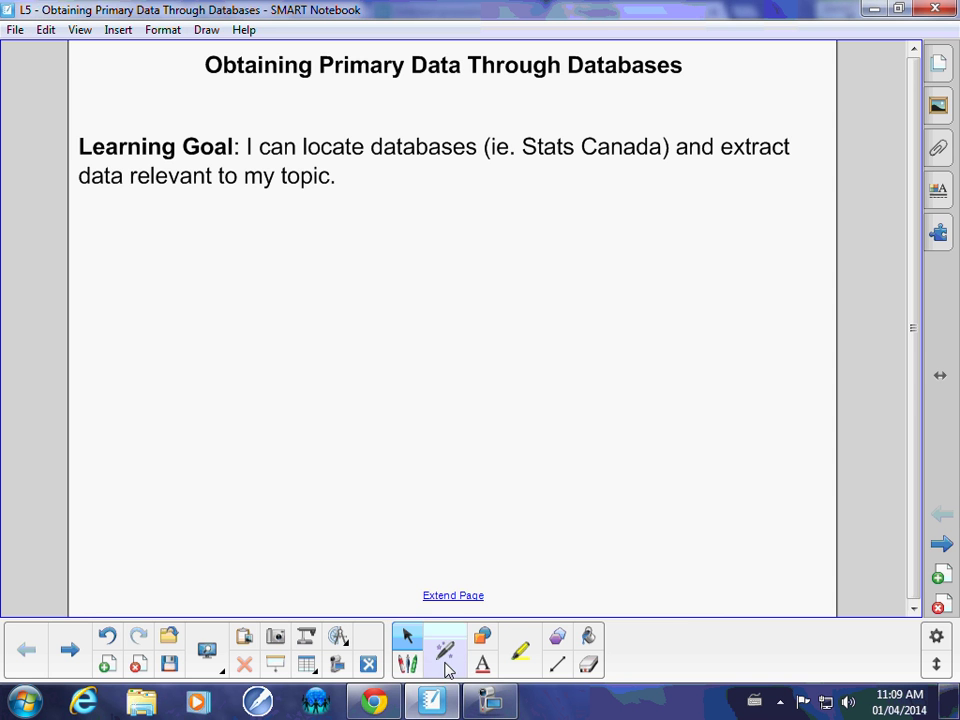
- Bring up the Project A page at Topic 5, 'Obtaining Primary data through databases', with its Statistics Canada link
click(372, 703)
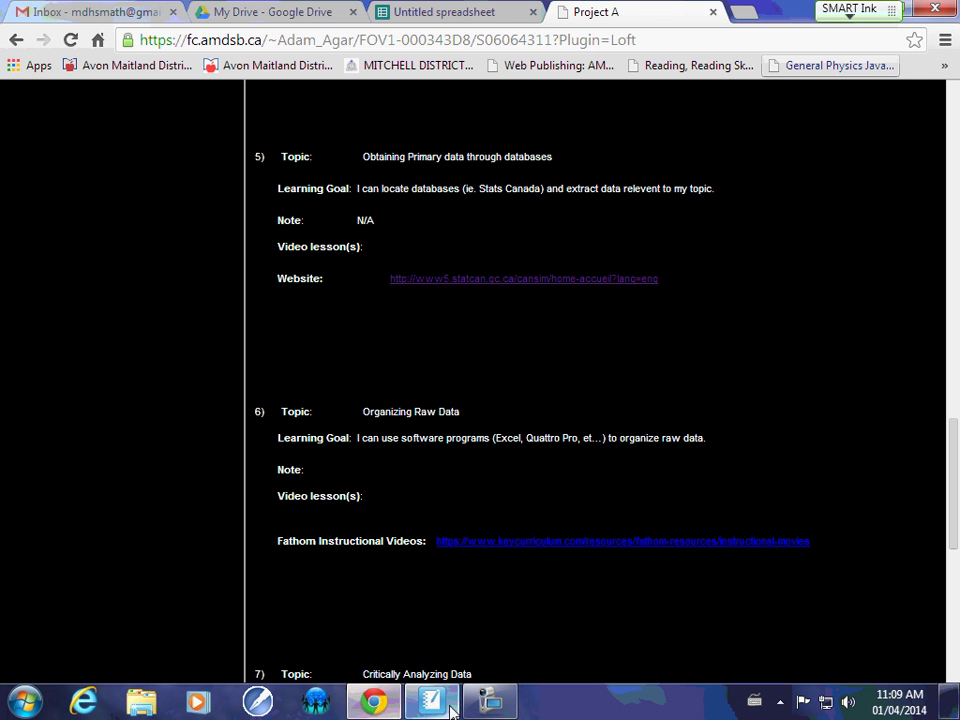
scroll(313, 347, up, 9)
scroll(313, 347, up, 10)
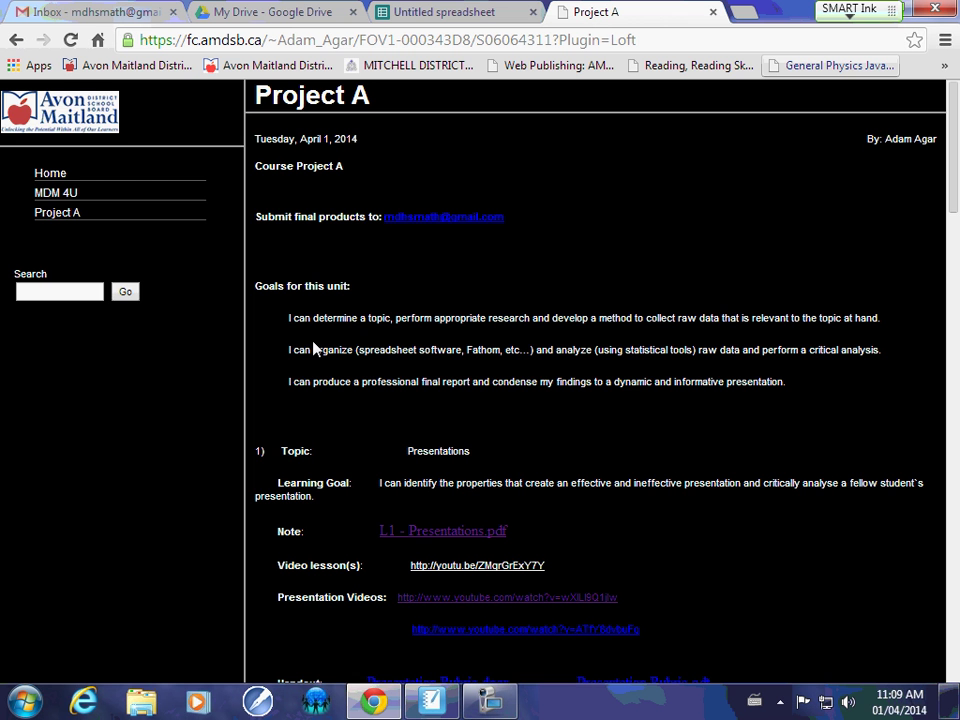
scroll(313, 347, down, 15)
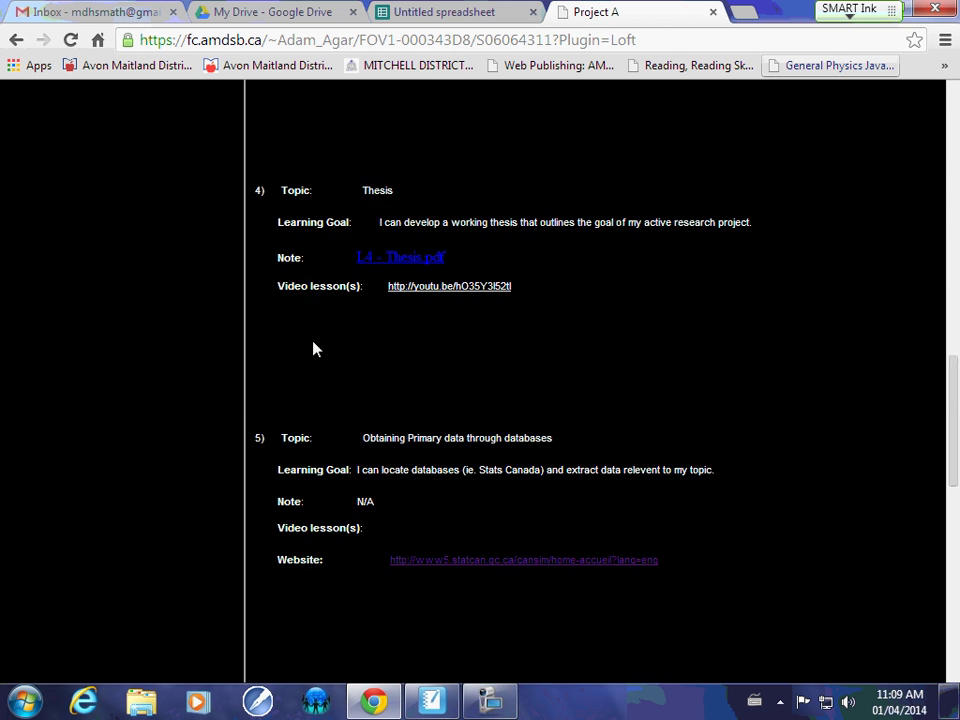
scroll(313, 347, down, 2)
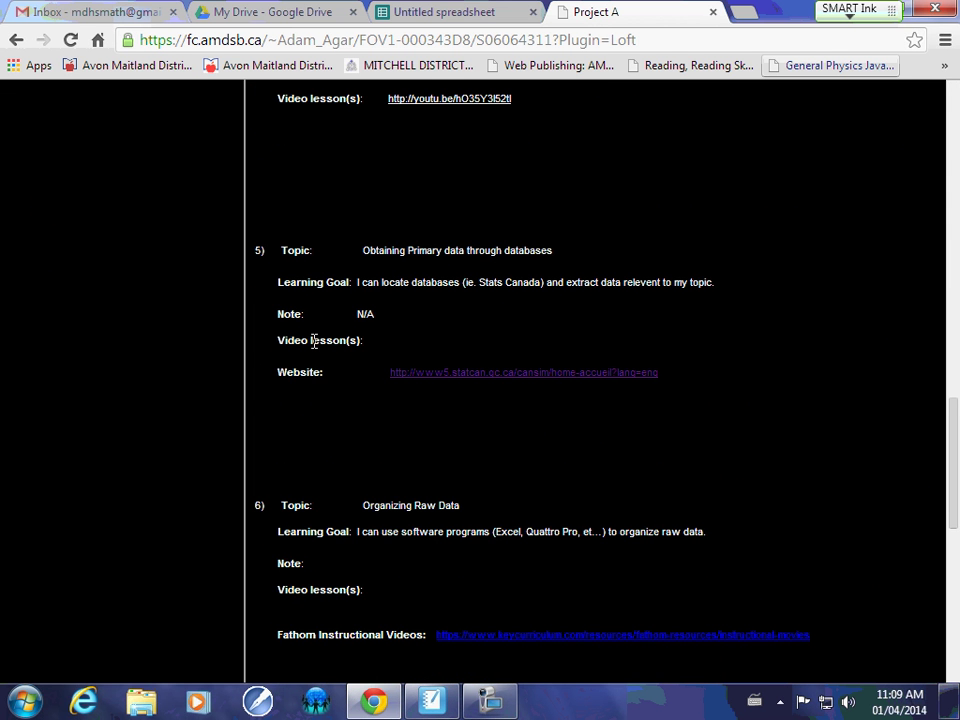
triple_click(388, 251)
click(447, 381)
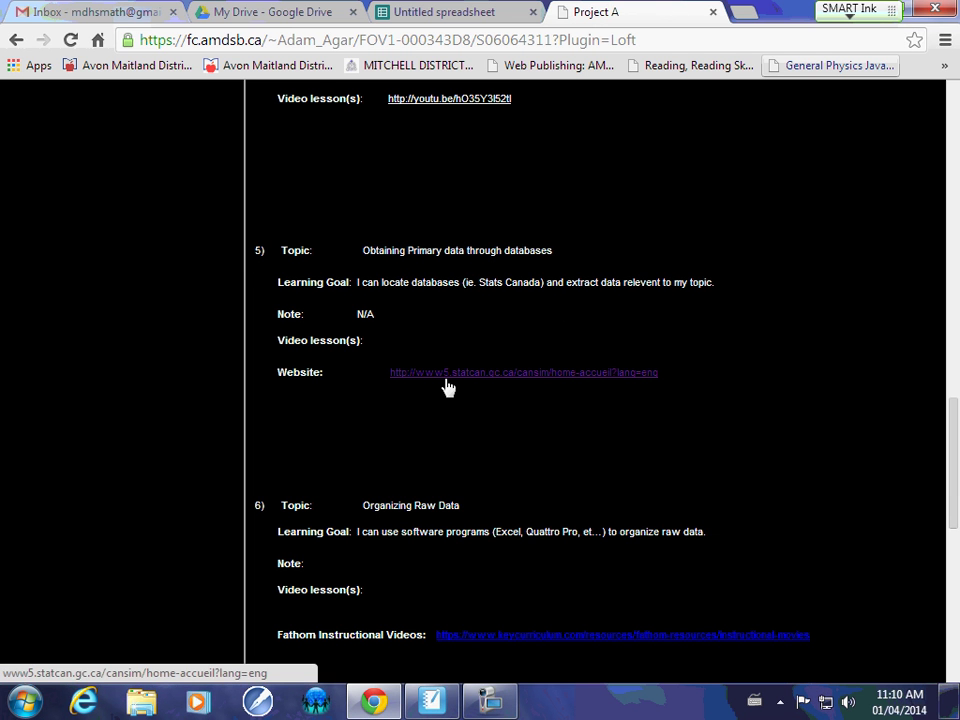
- Open the Statistics Canada CANSIM home page from the Topic 5 link
click(447, 381)
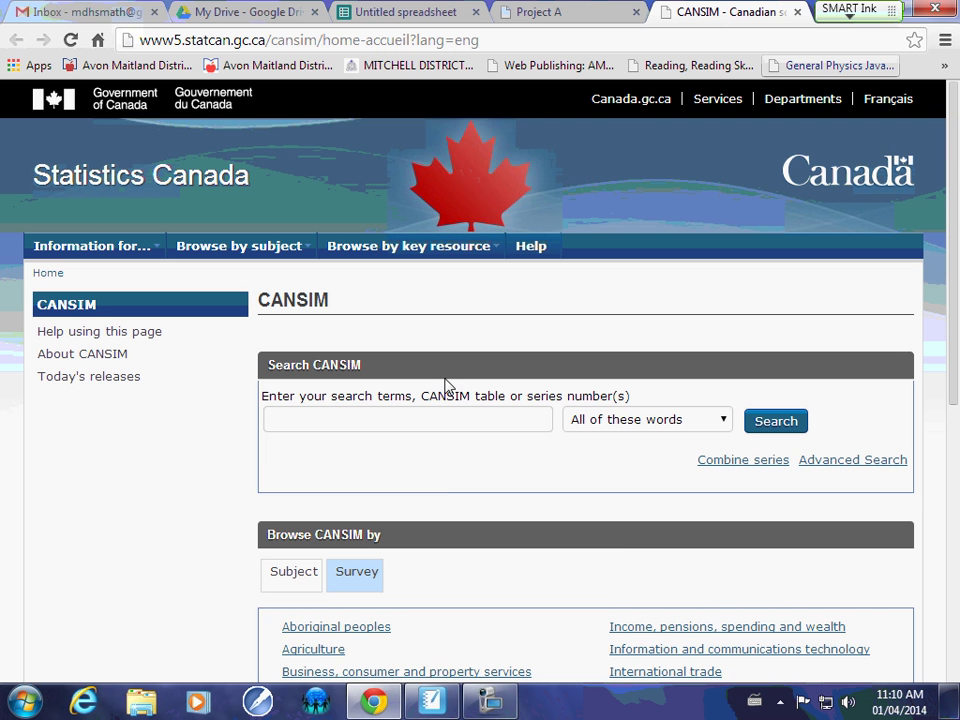
scroll(447, 385, down, 1)
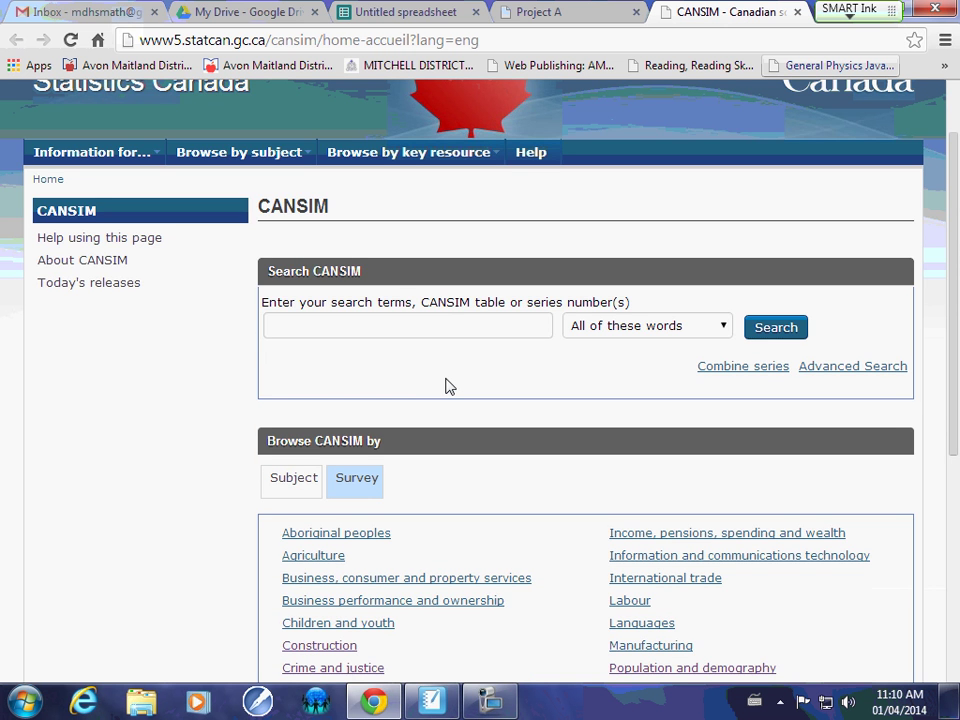
scroll(447, 385, down, 2)
scroll(447, 385, up, 4)
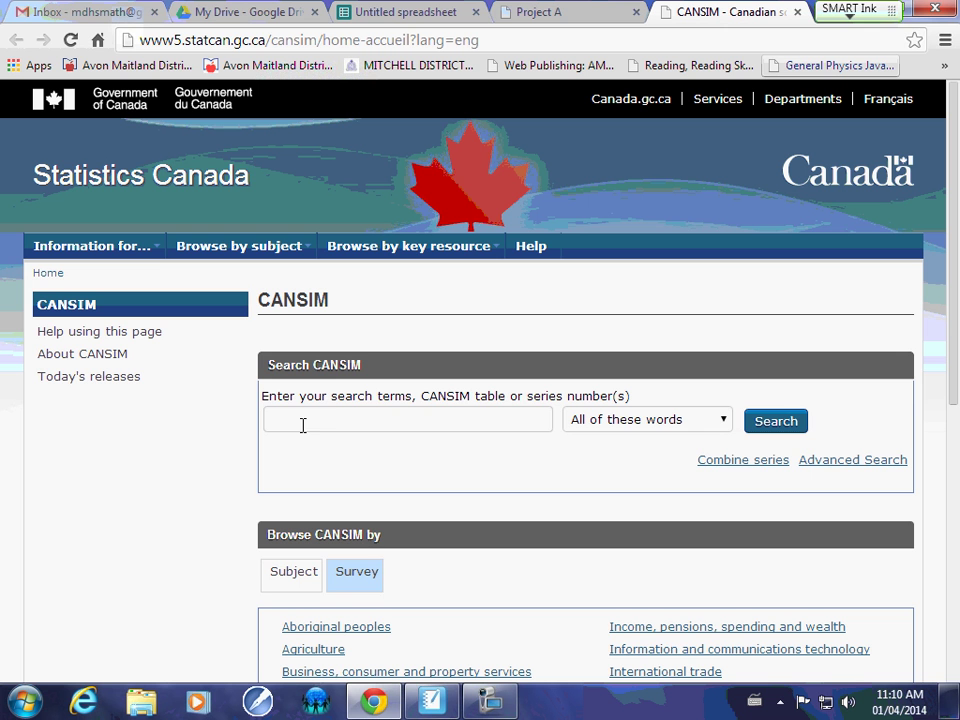
- Enter 'cancer' as the CANSIM search term
click(332, 420)
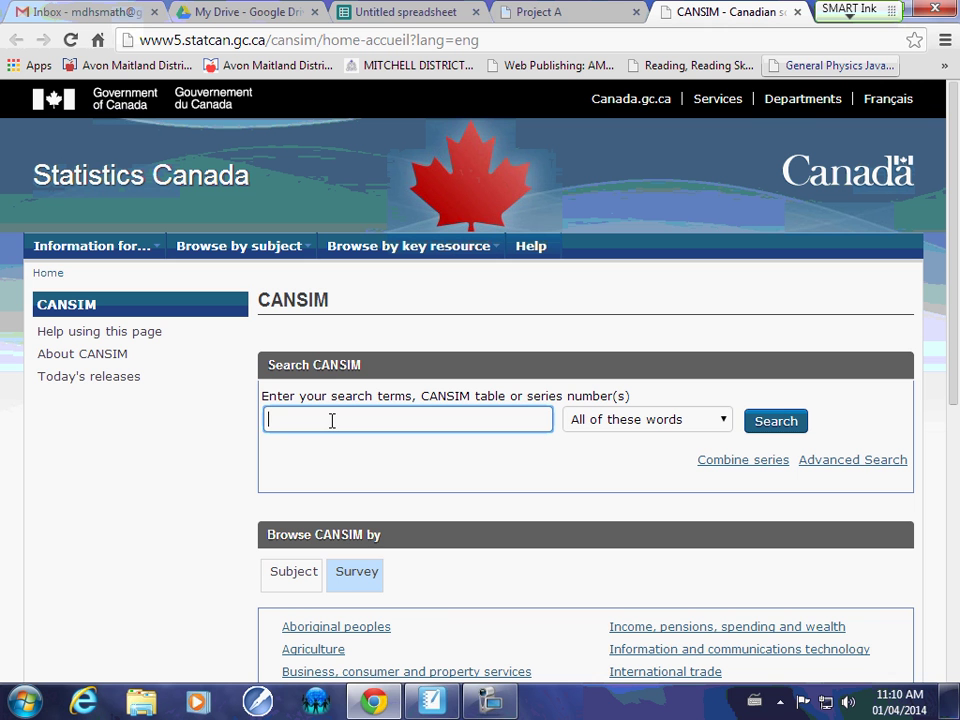
click(515, 704)
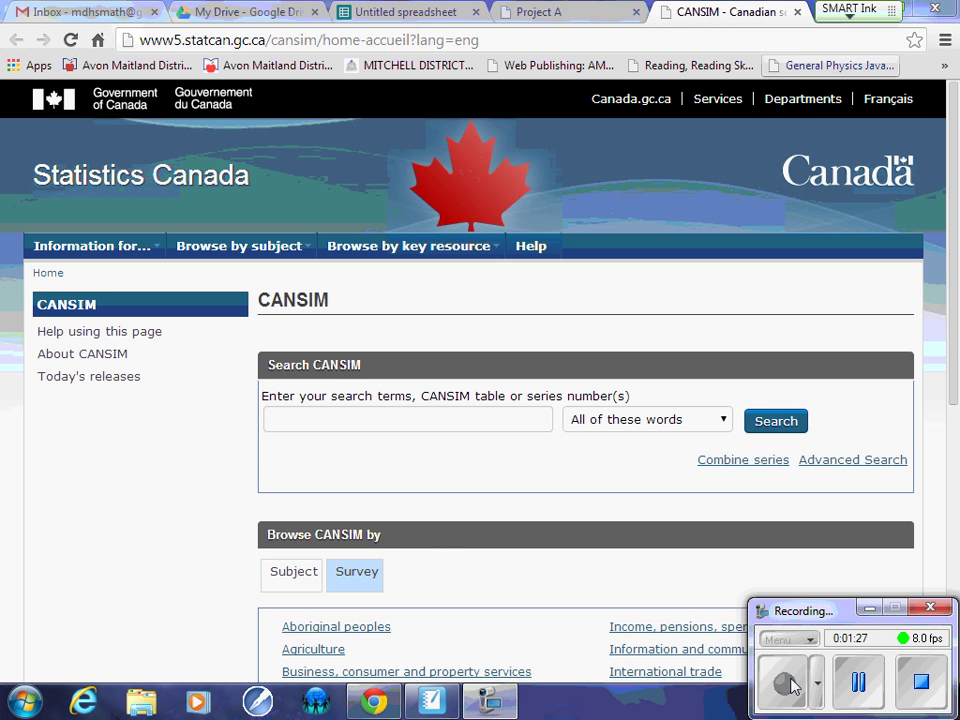
click(788, 682)
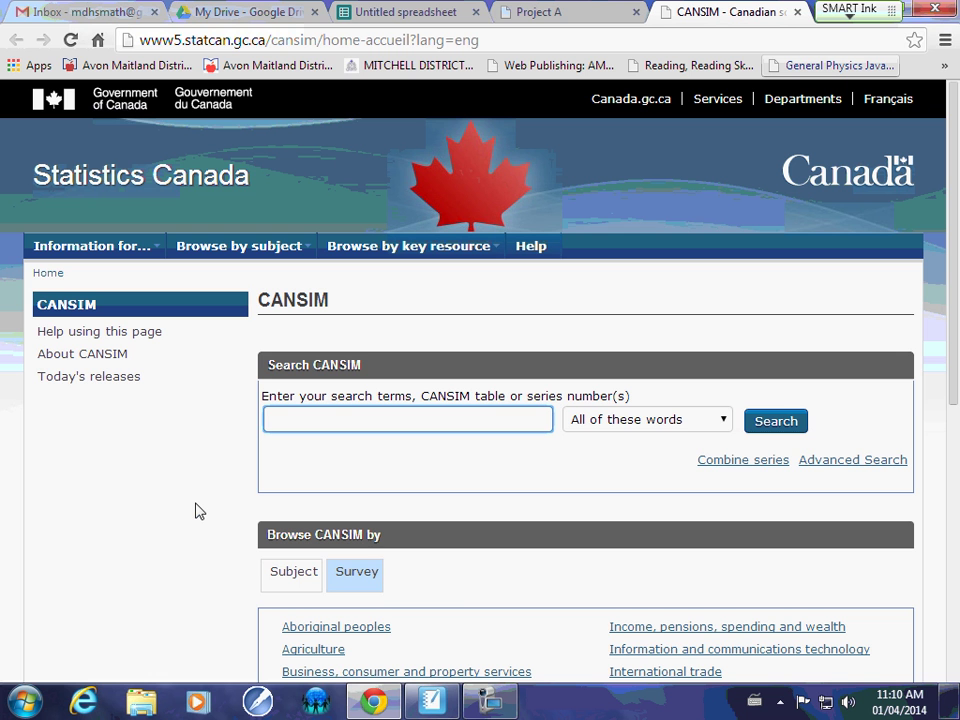
text(cancer)
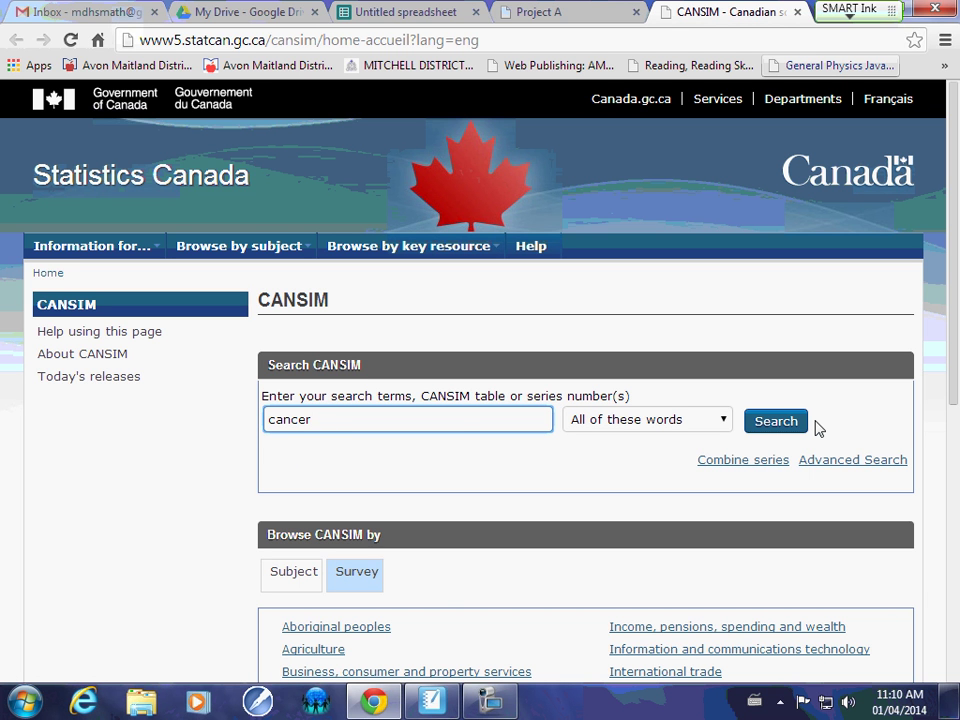
- Search CANSIM for 'cancer' and browse the 68 matching tables, highlighting the first result titles
click(784, 424)
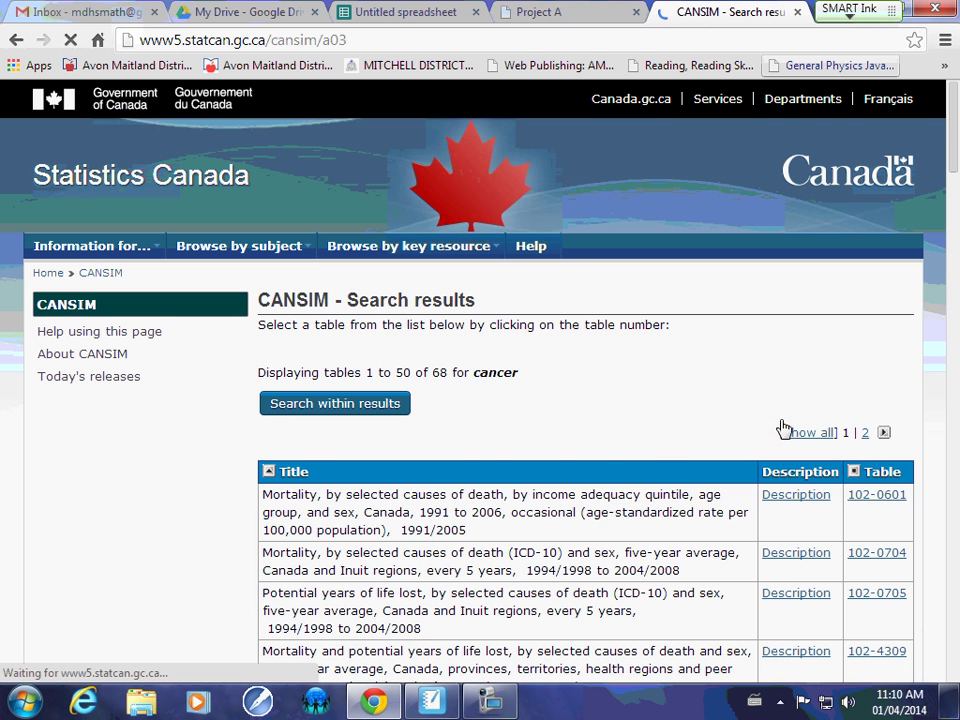
scroll(658, 466, down, 4)
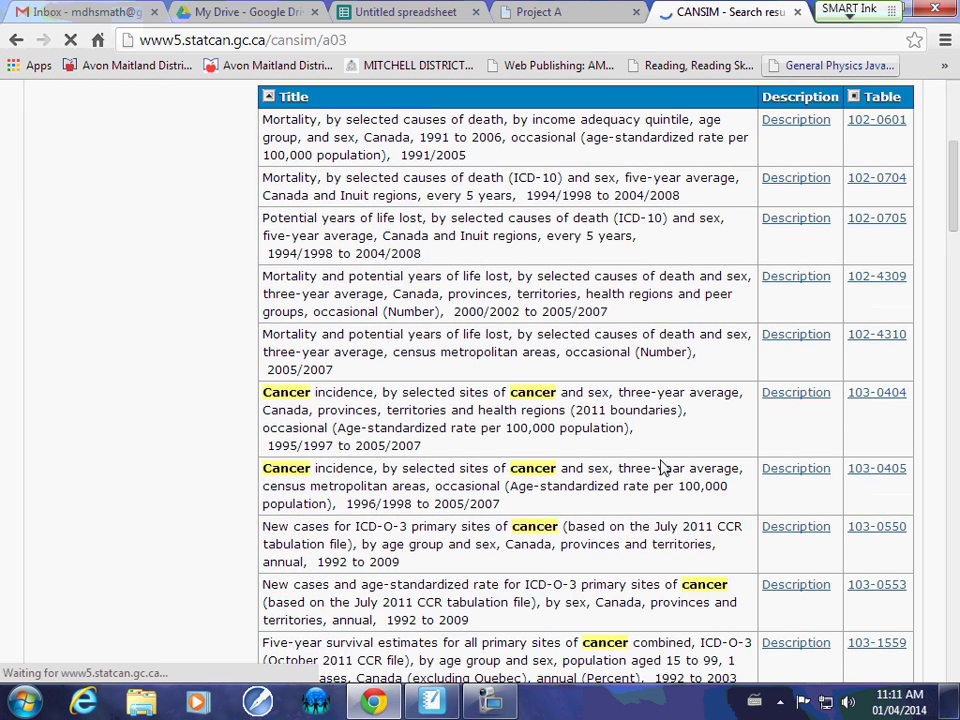
scroll(664, 460, down, 2)
scroll(671, 465, up, 2)
scroll(671, 455, down, 4)
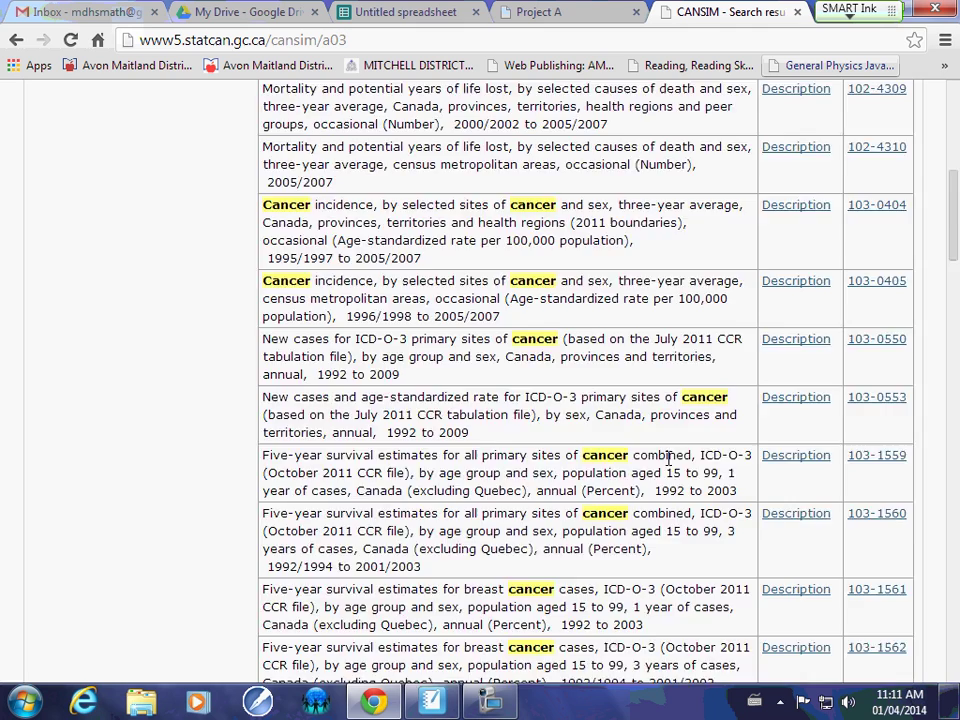
scroll(671, 459, down, 11)
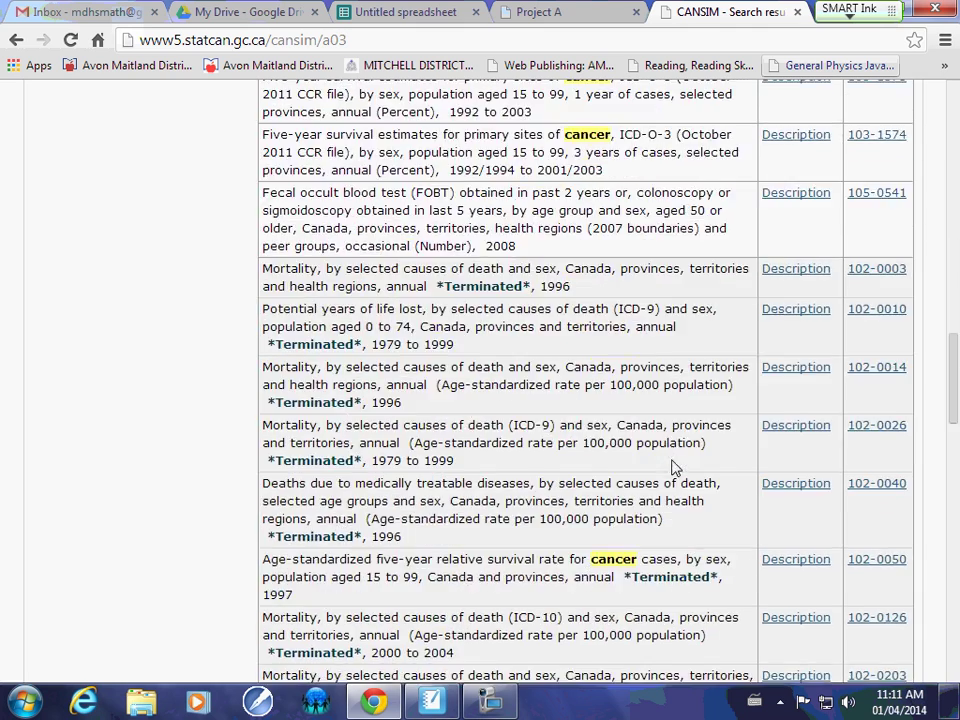
scroll(671, 465, up, 20)
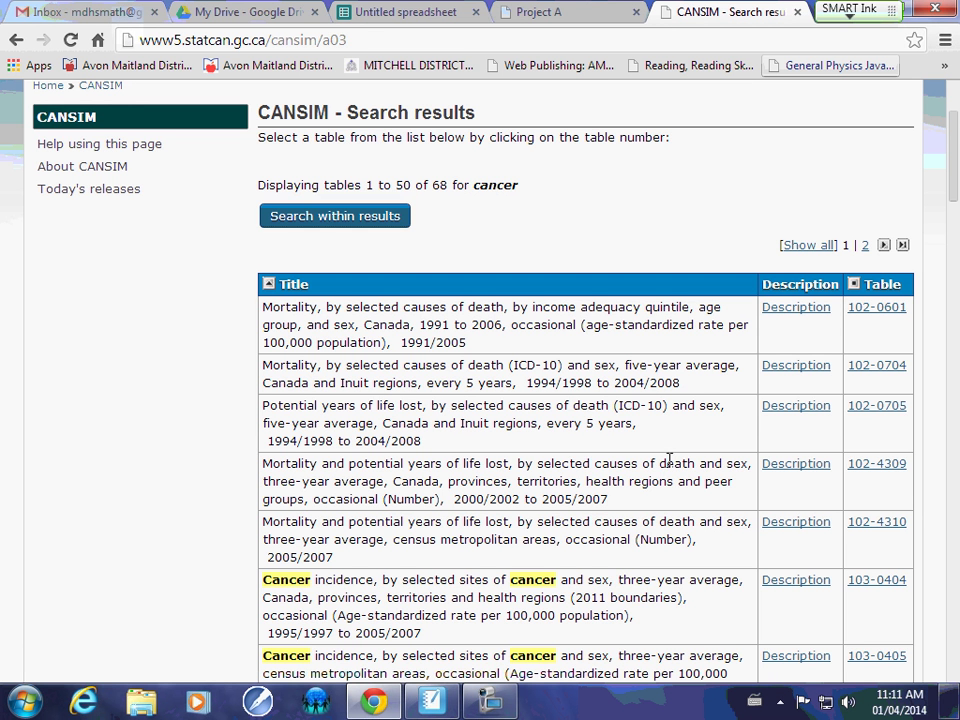
drag(268, 313, 365, 385)
click(314, 332)
scroll(375, 410, down, 4)
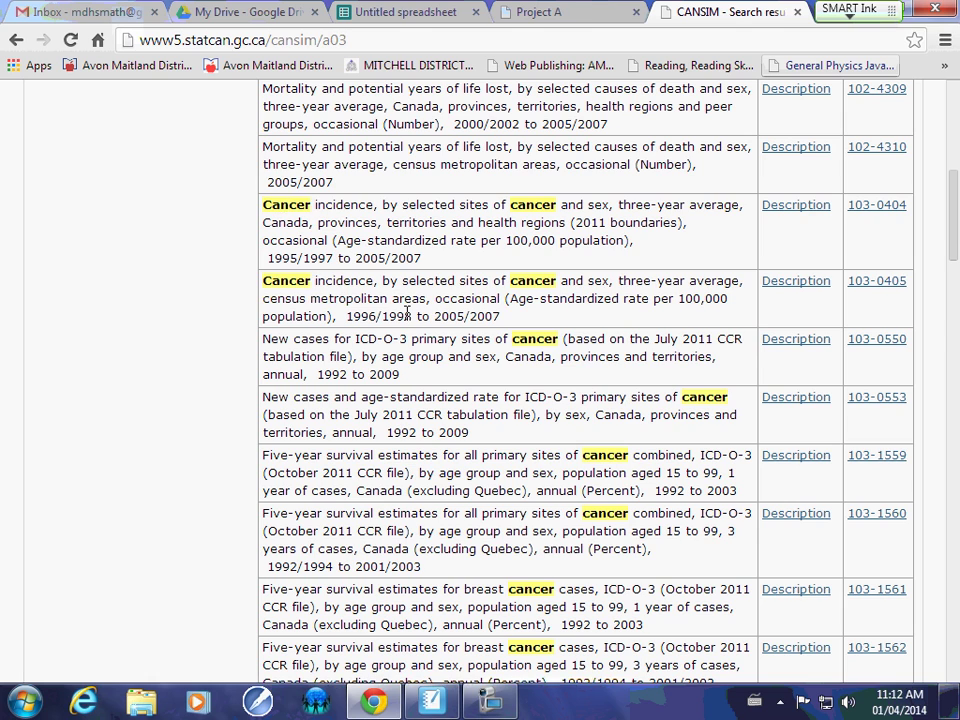
scroll(406, 313, down, 9)
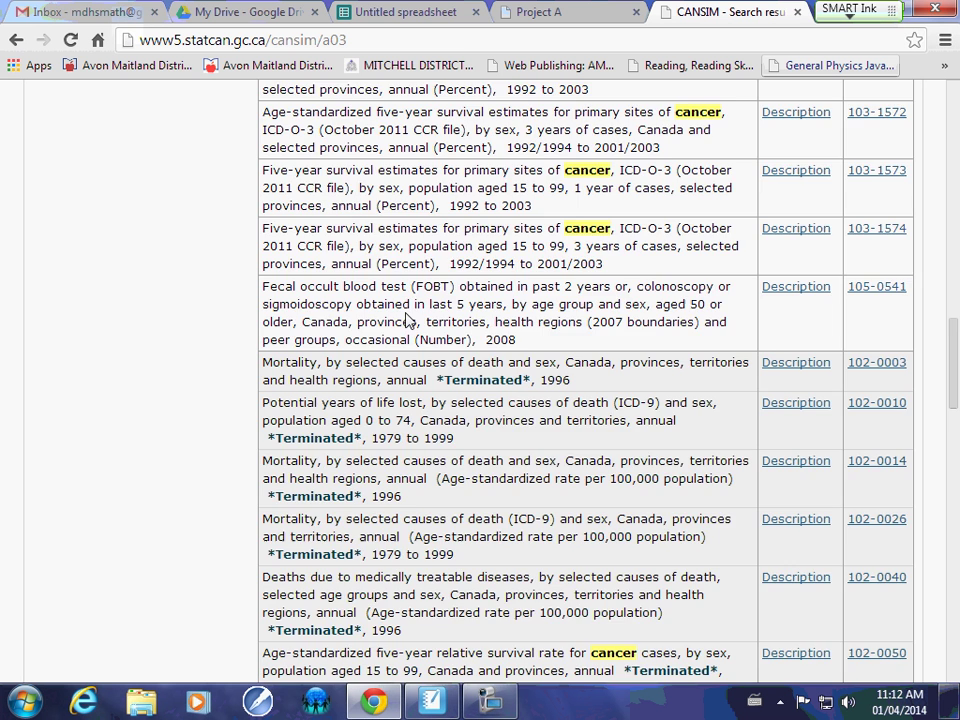
scroll(408, 318, down, 2)
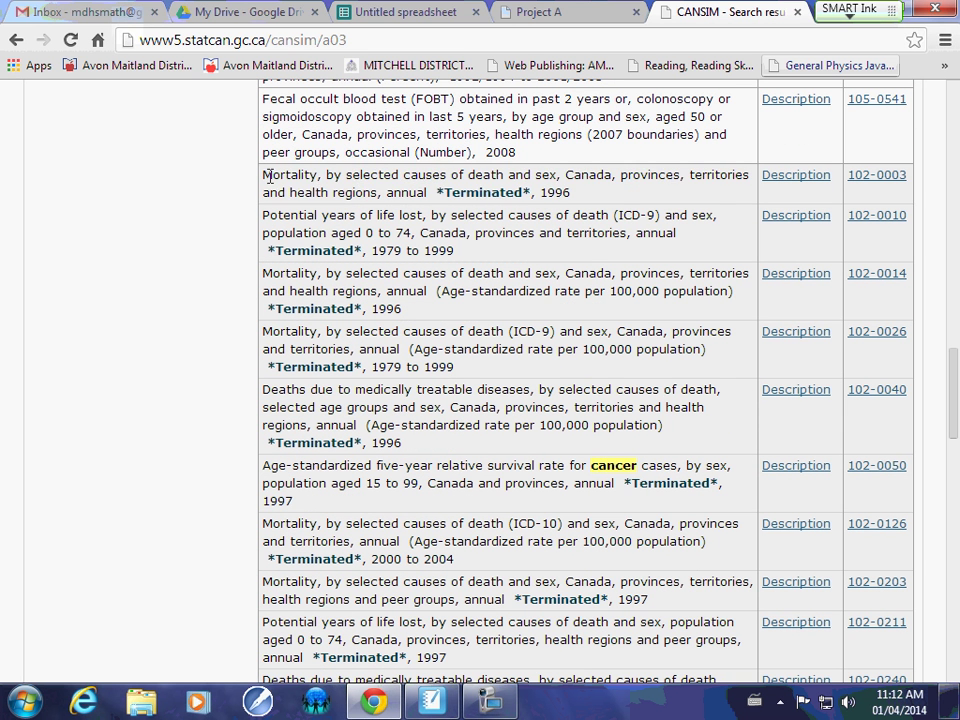
drag(269, 176, 527, 193)
click(443, 259)
drag(437, 192, 530, 192)
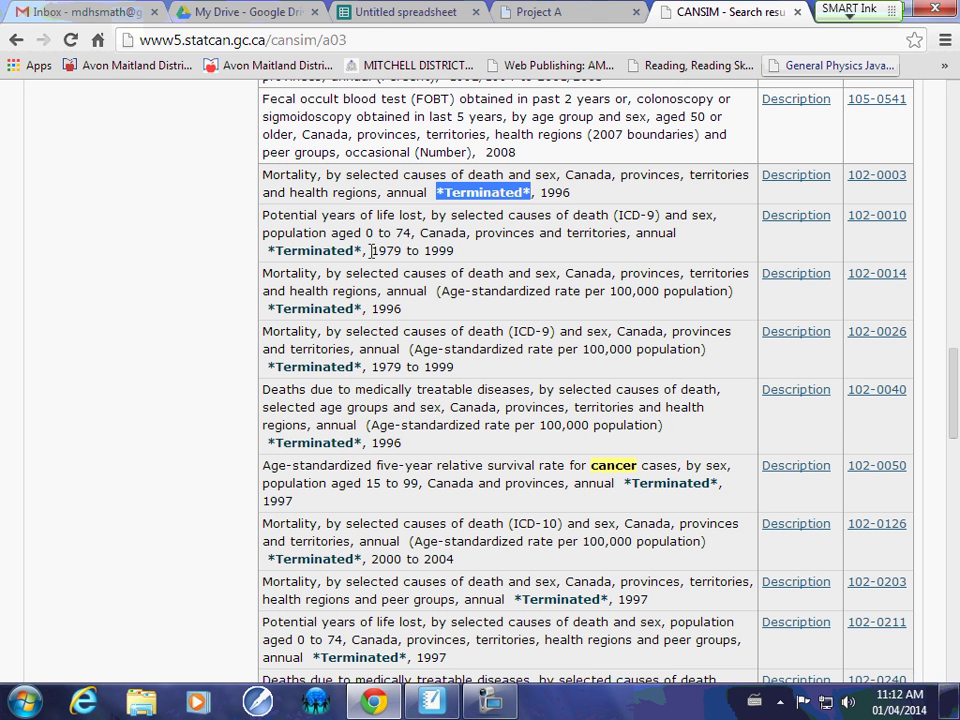
drag(373, 250, 454, 251)
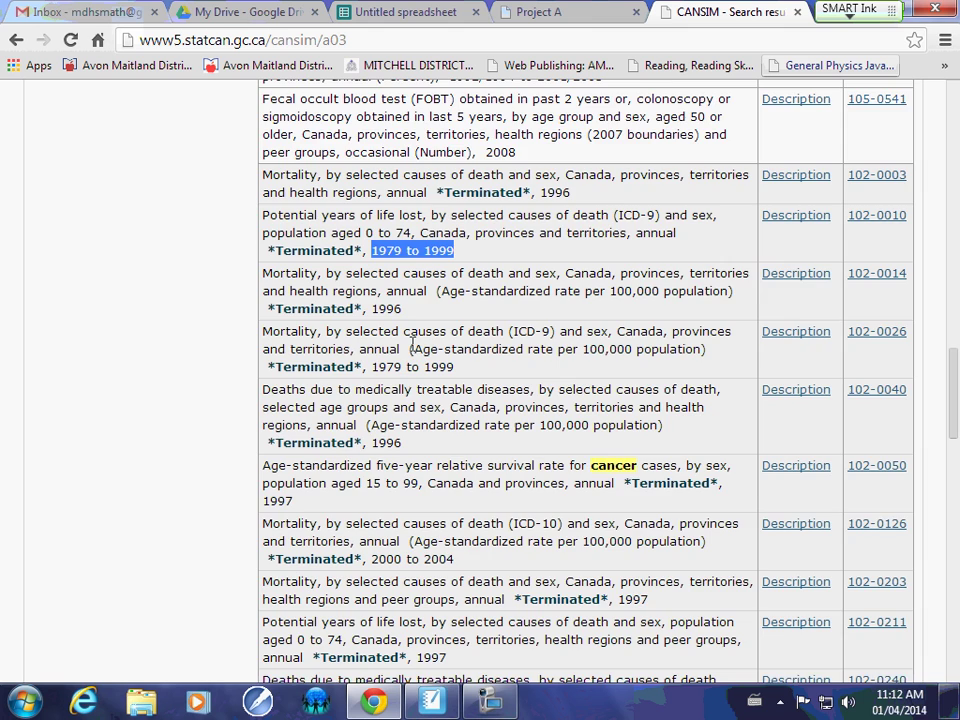
scroll(411, 346, down, 4)
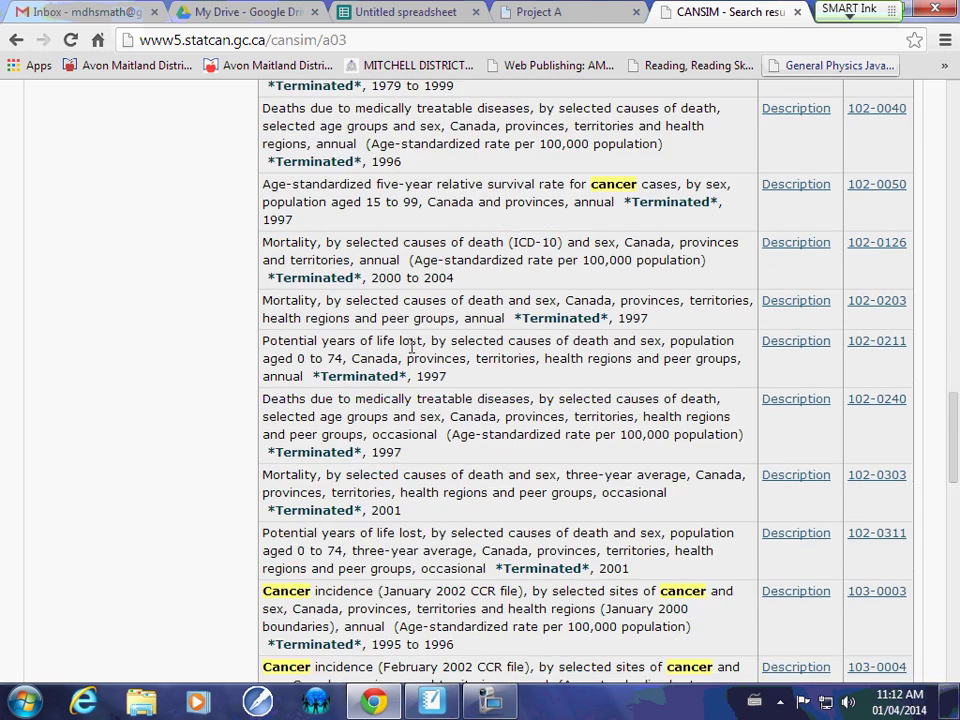
scroll(413, 347, down, 2)
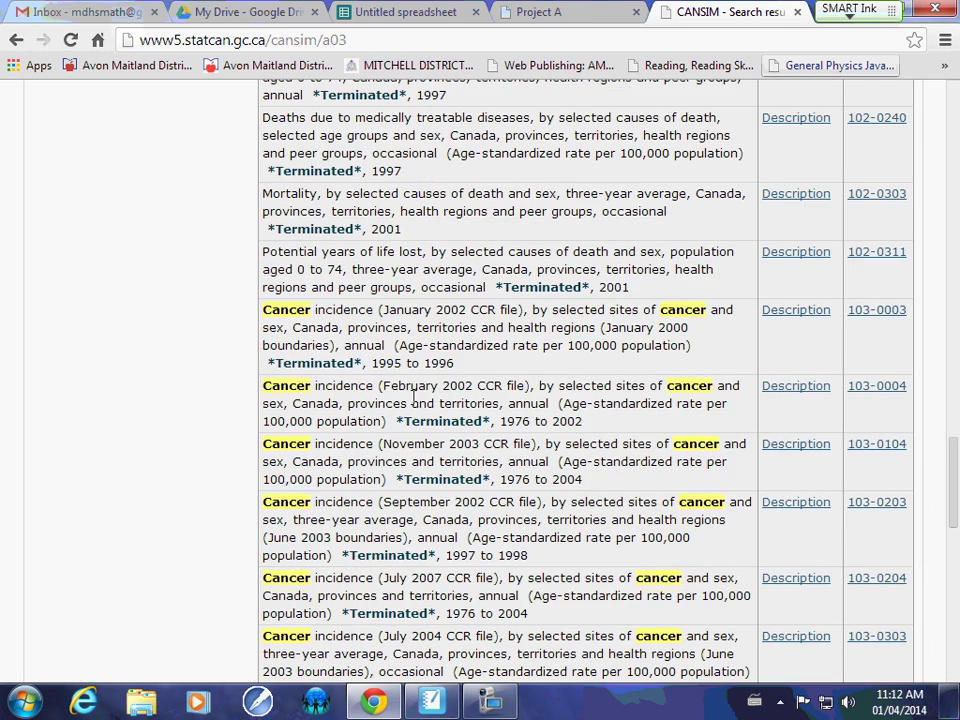
scroll(410, 430, down, 1)
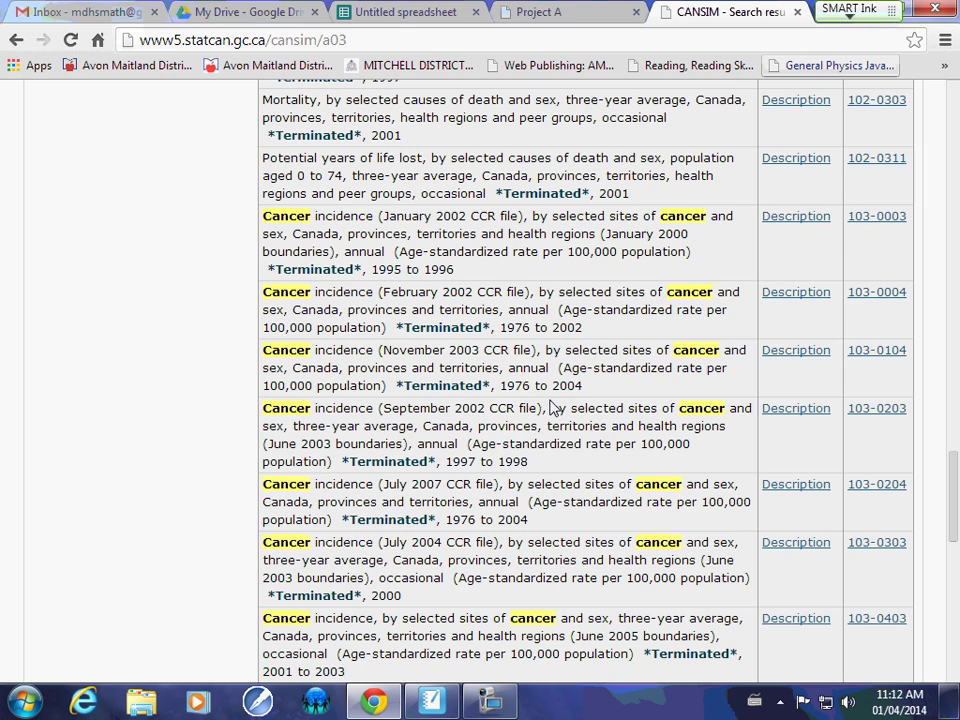
drag(504, 386, 582, 386)
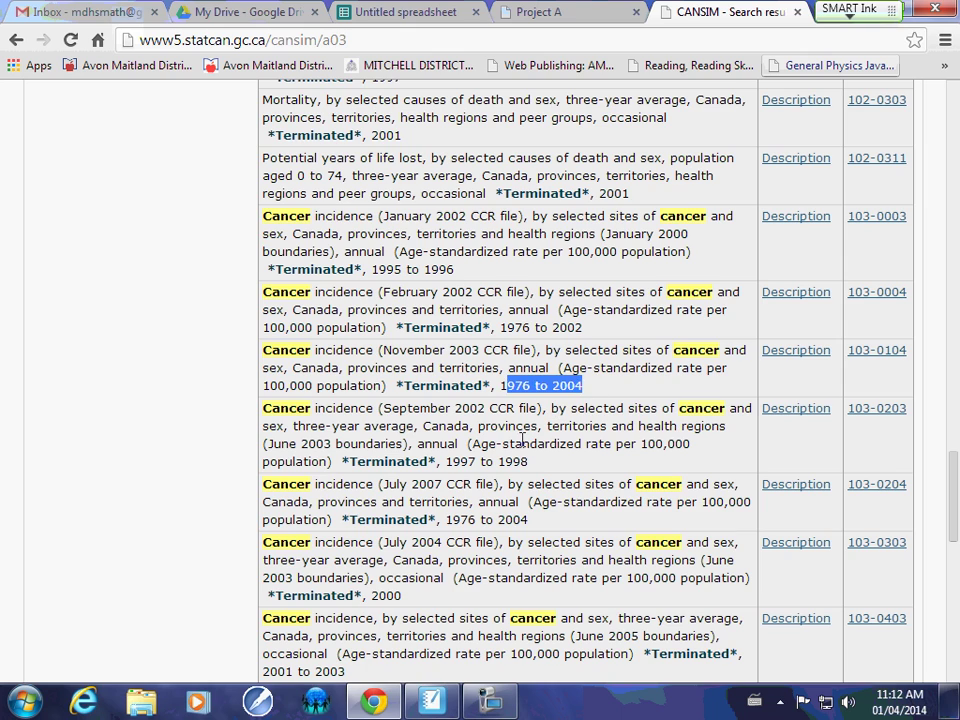
scroll(521, 440, up, 15)
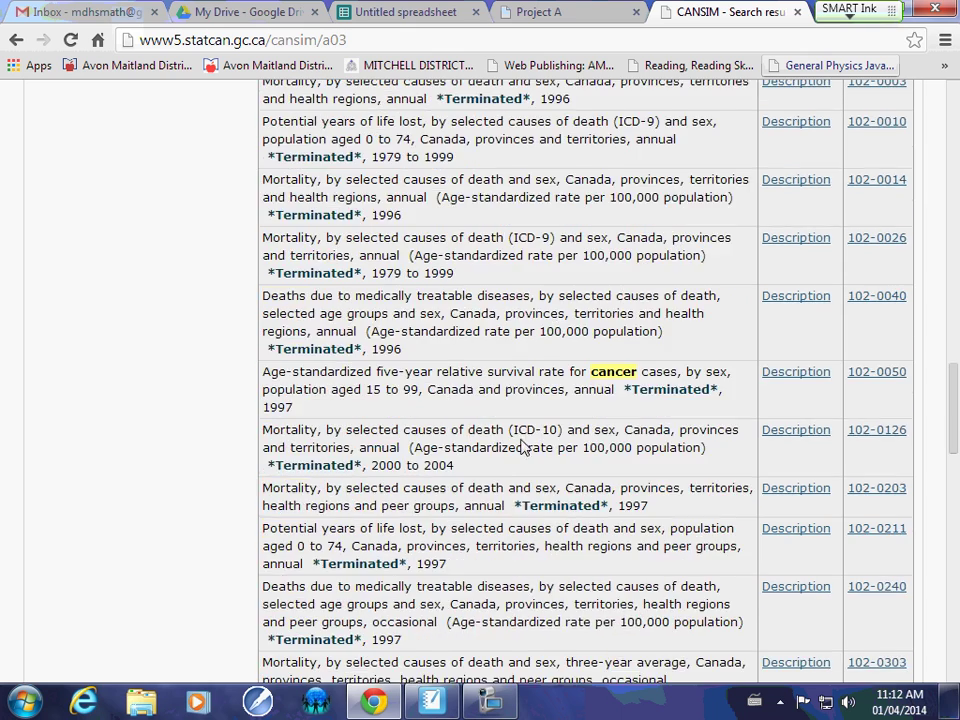
scroll(521, 440, up, 9)
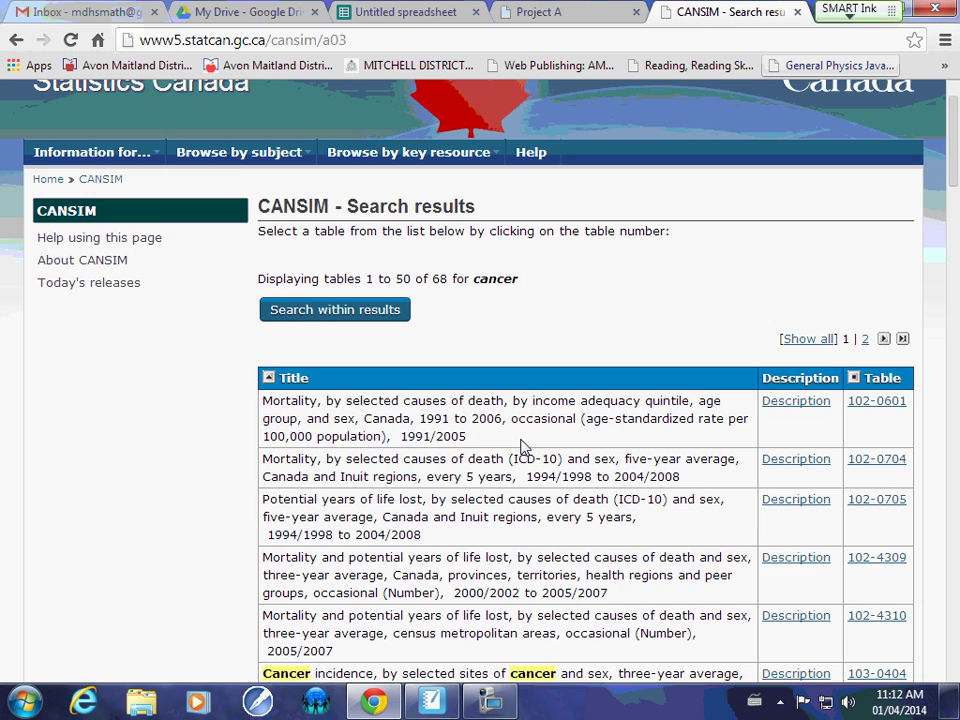
scroll(521, 443, down, 3)
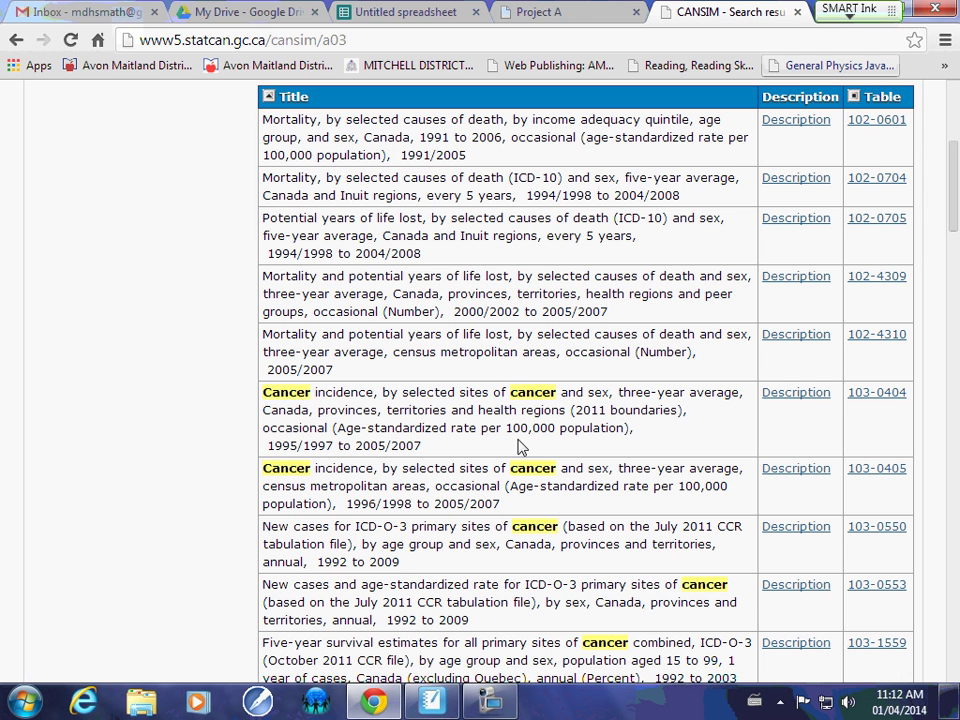
- Highlight the first Cancer incidence table title and scroll through the results
drag(268, 392, 425, 443)
click(377, 446)
scroll(390, 530, down, 1)
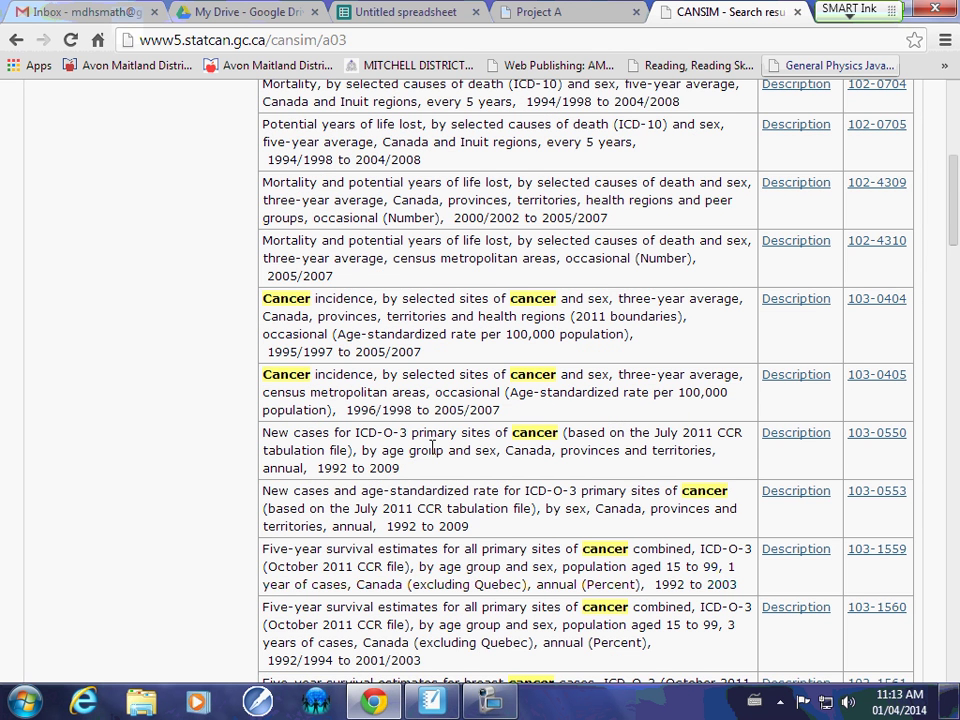
scroll(432, 446, down, 1)
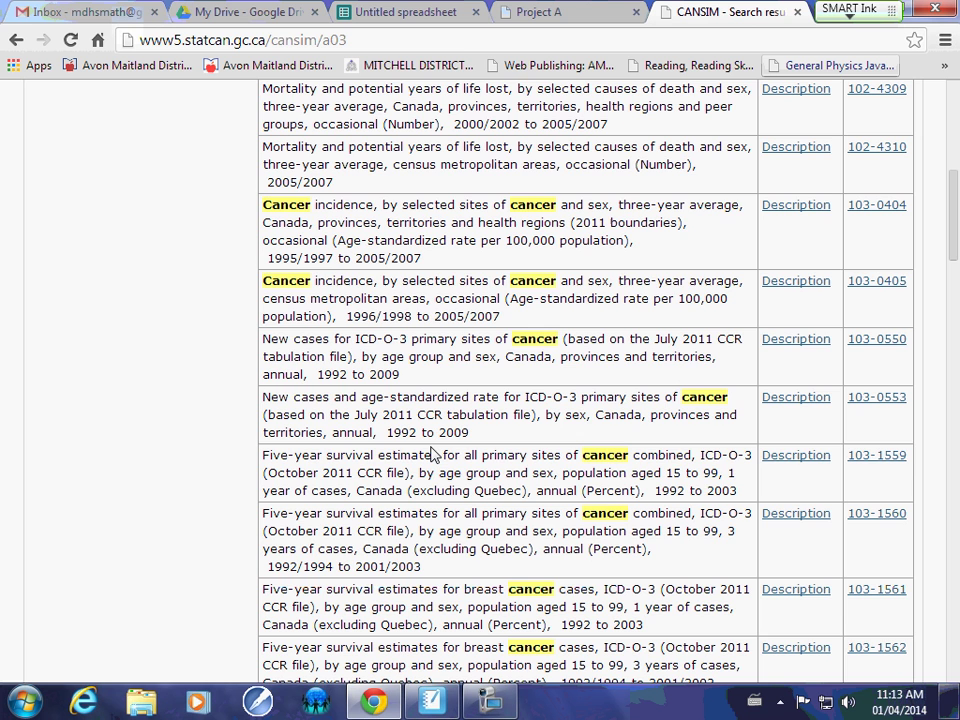
scroll(432, 455, up, 3)
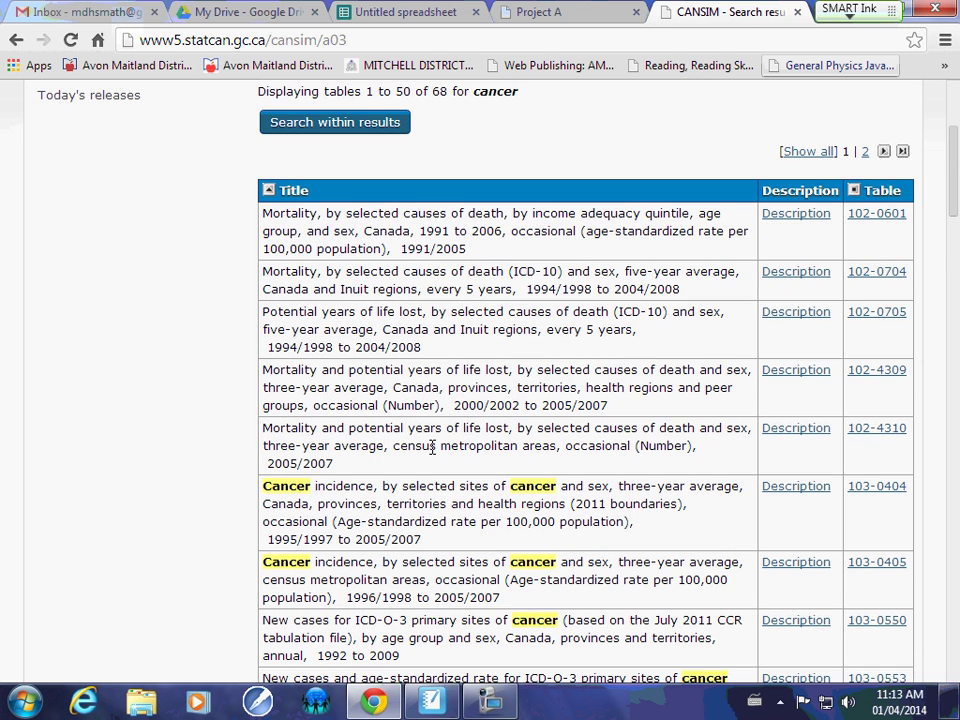
- Scroll down to the five-year survival tables and highlight the title of table 103-1563
scroll(432, 446, down, 5)
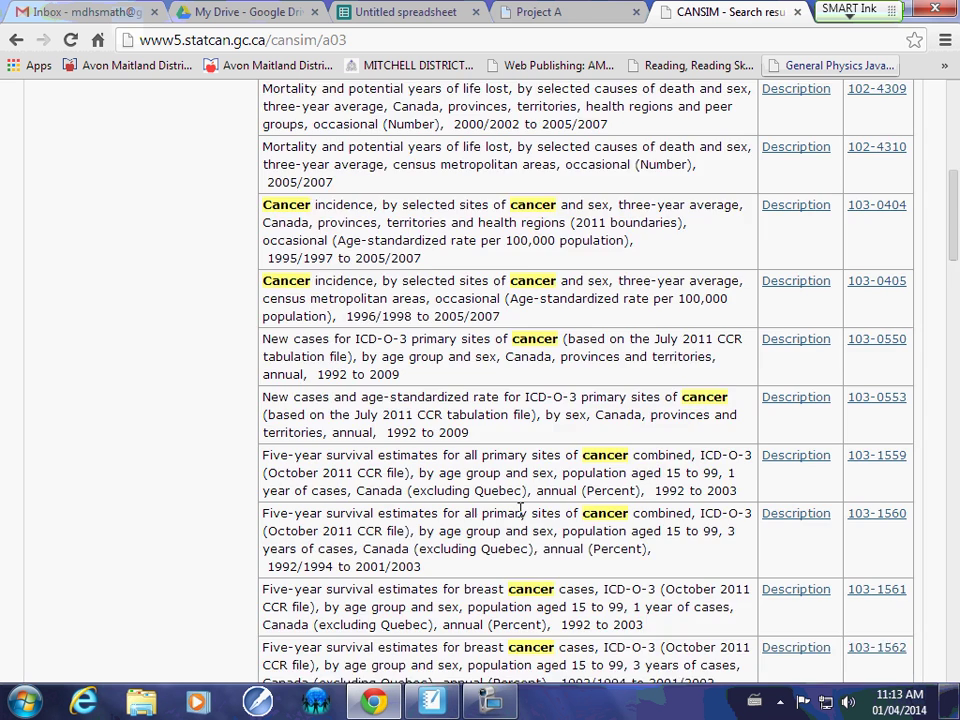
scroll(521, 515, down, 2)
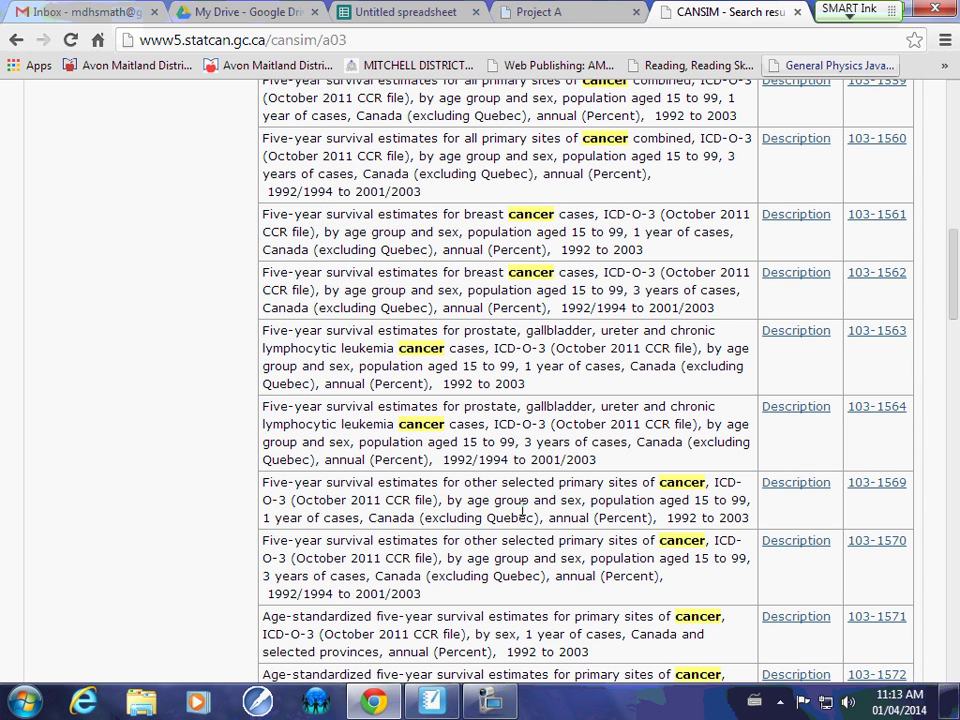
drag(398, 366, 391, 366)
drag(270, 331, 527, 383)
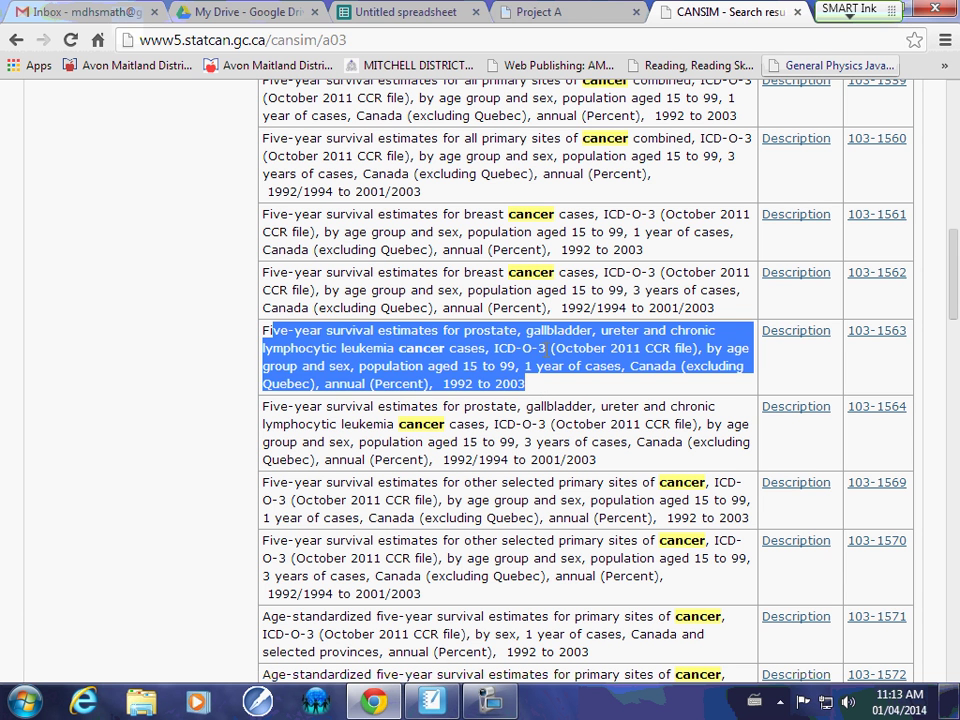
click(528, 366)
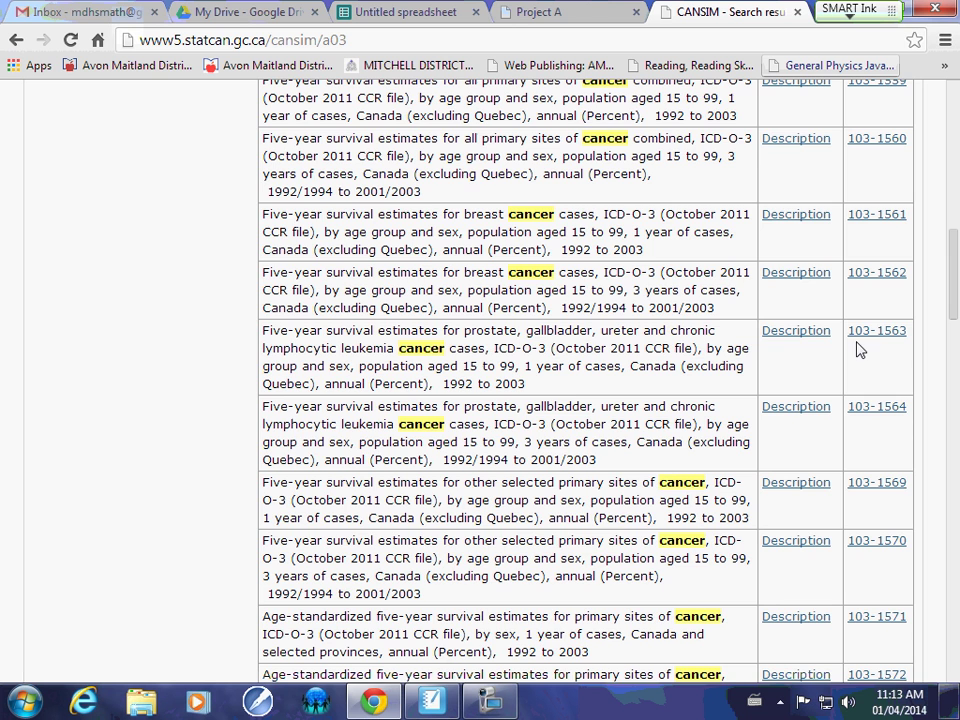
scroll(866, 388, up, 2)
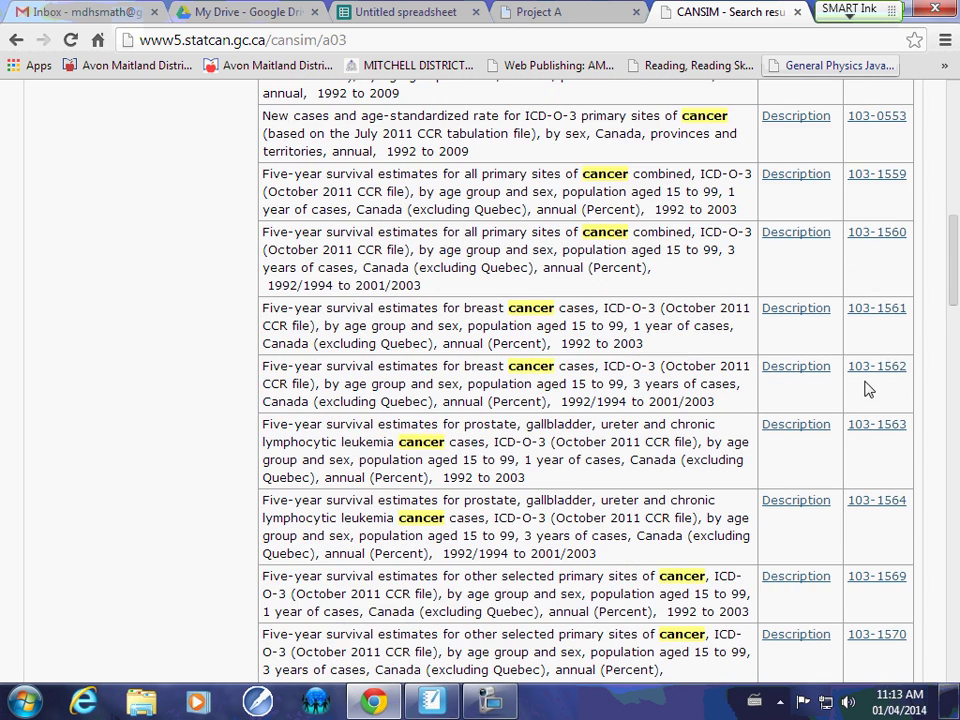
scroll(866, 395, down, 2)
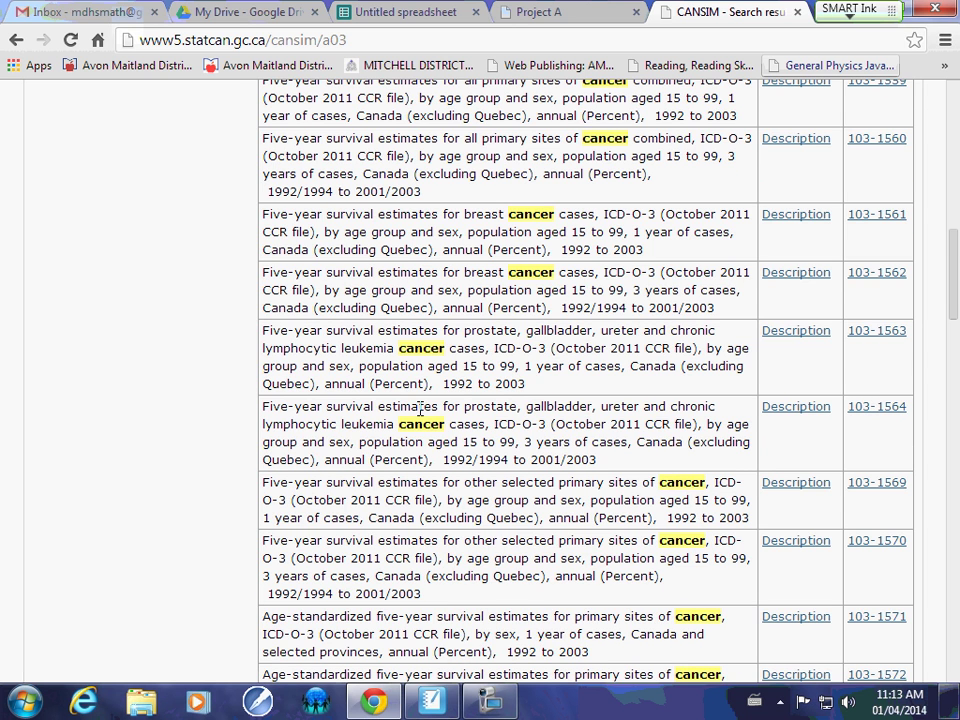
- View the description of table 103-1563, then return to the cancer search results
click(794, 333)
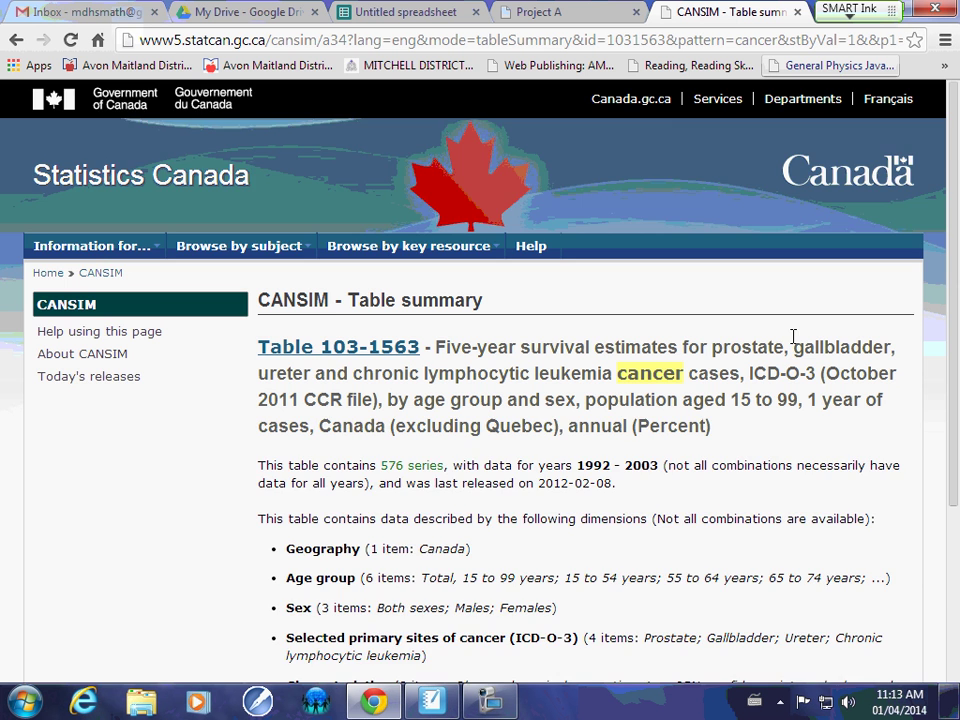
scroll(448, 499, down, 2)
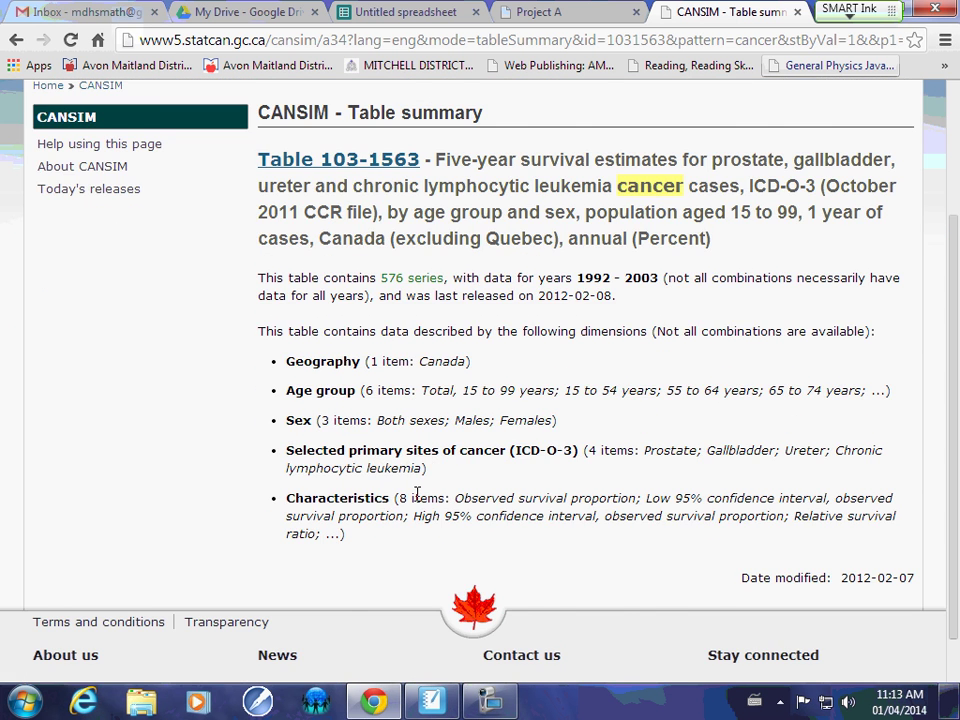
click(16, 40)
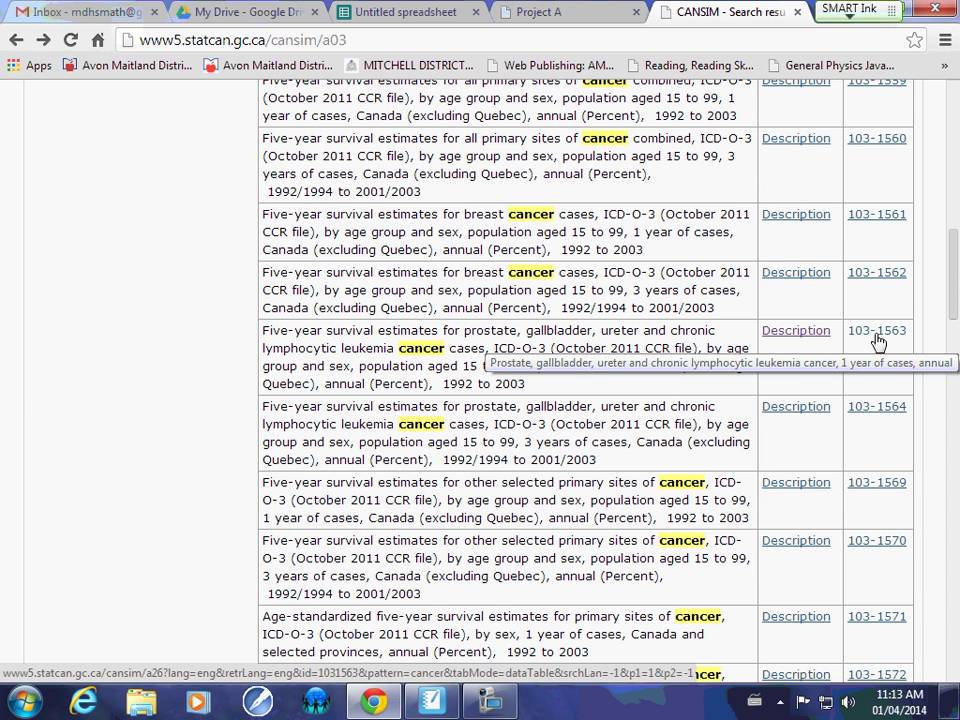
- Open table 103-1563's survival data and show its Manipulate options
click(877, 340)
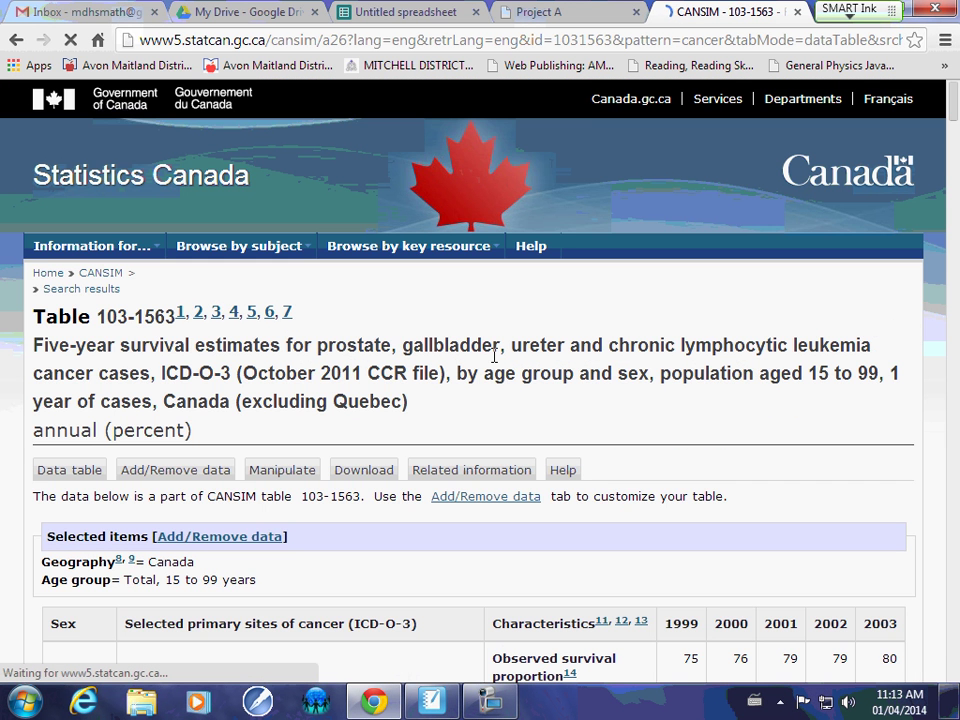
scroll(496, 357, down, 5)
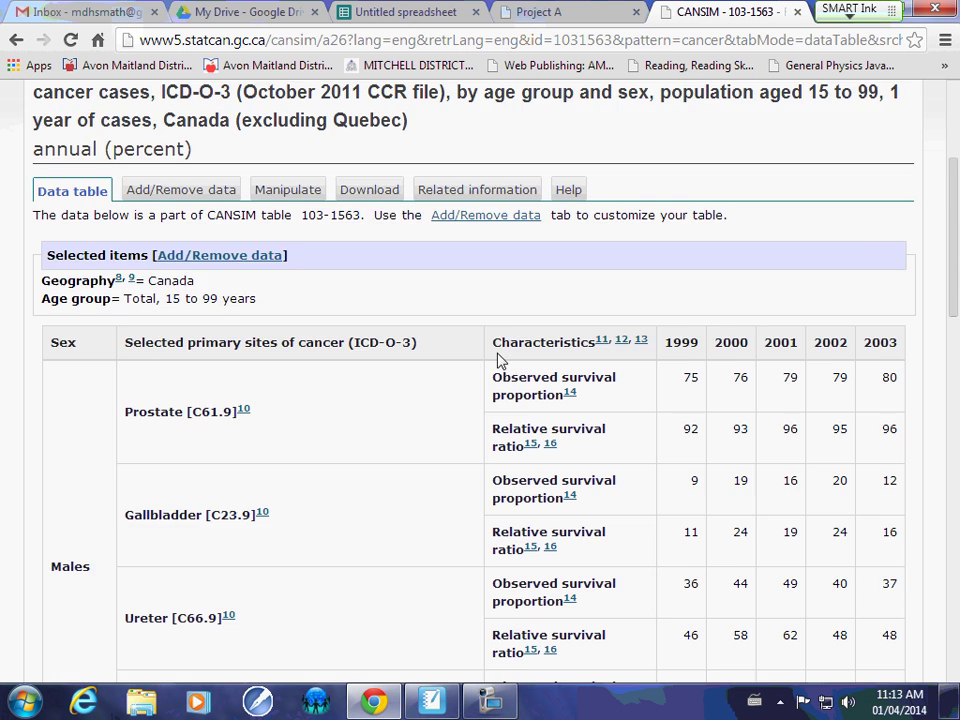
scroll(498, 355, down, 4)
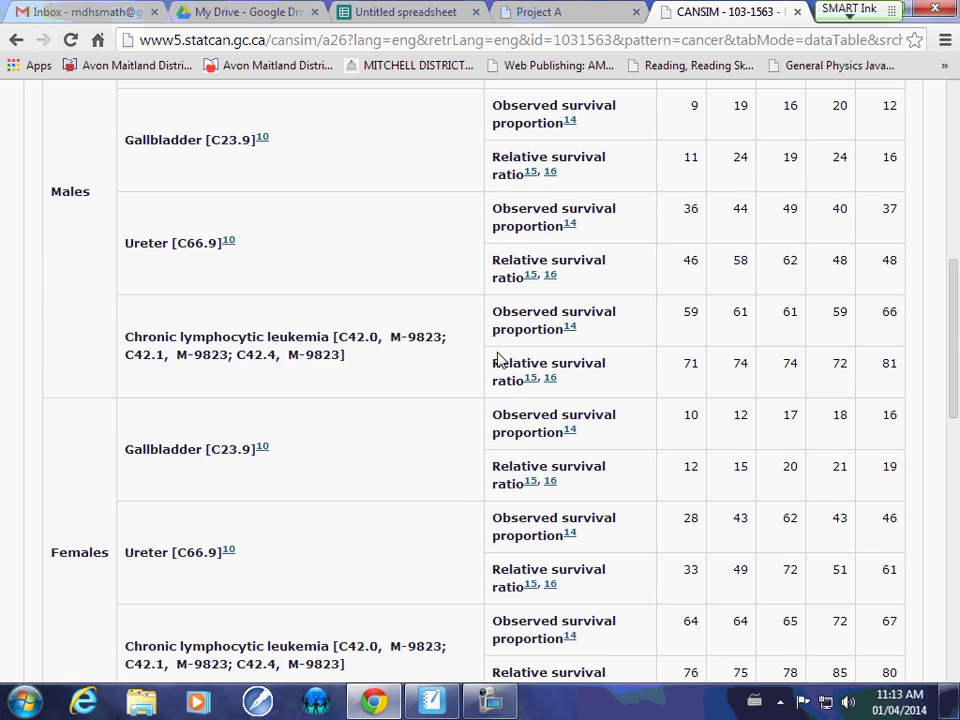
scroll(498, 355, up, 5)
scroll(500, 352, up, 1)
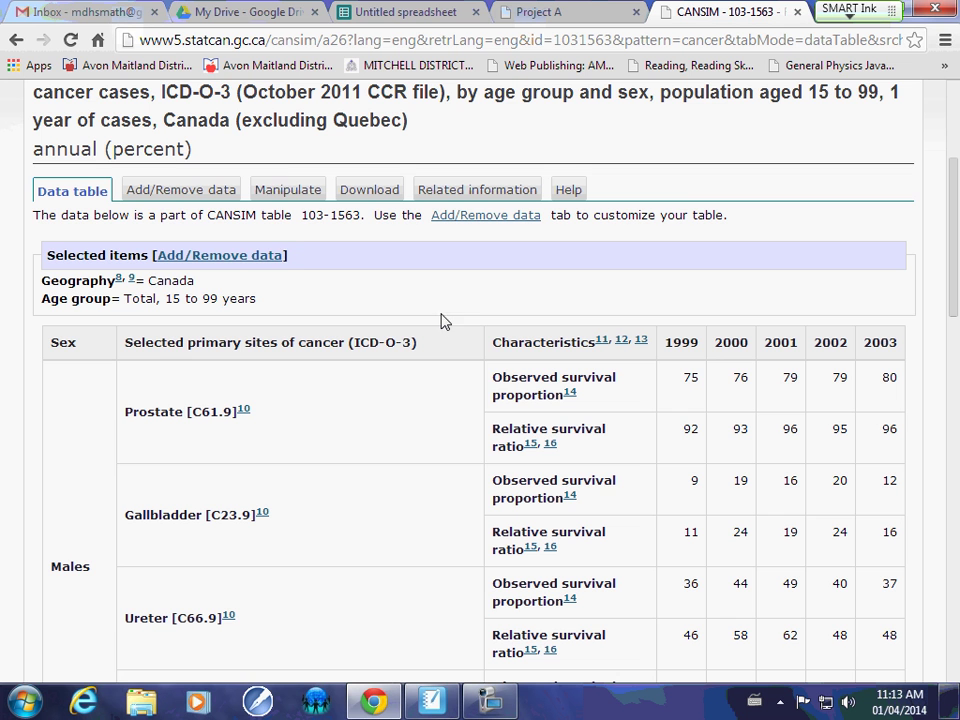
click(298, 191)
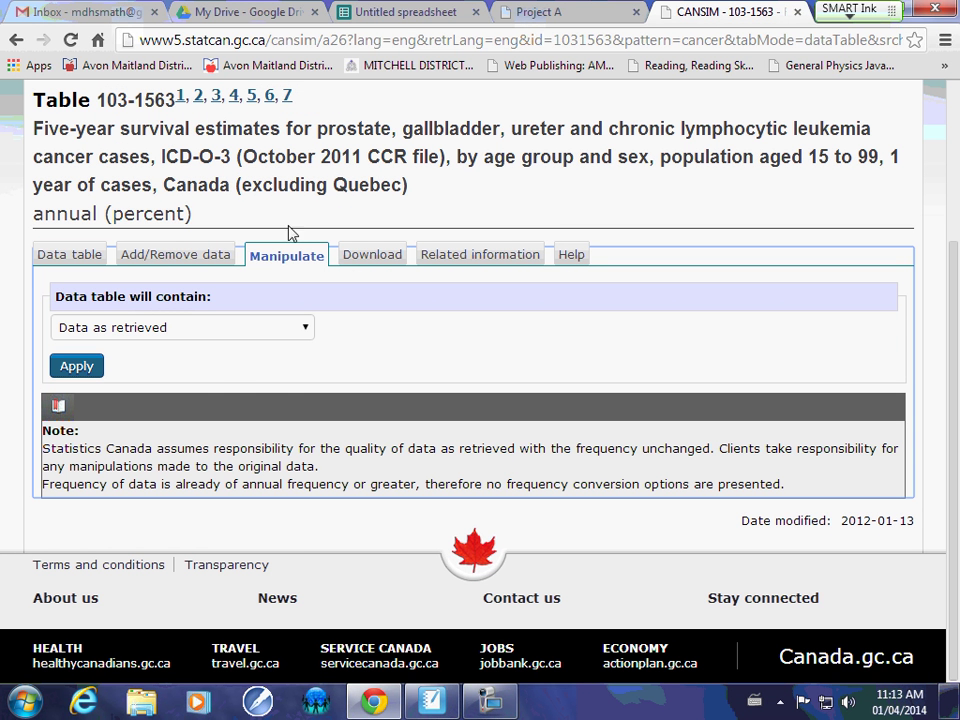
- Show the item choices for the table and expand the list of all six age groups
click(168, 258)
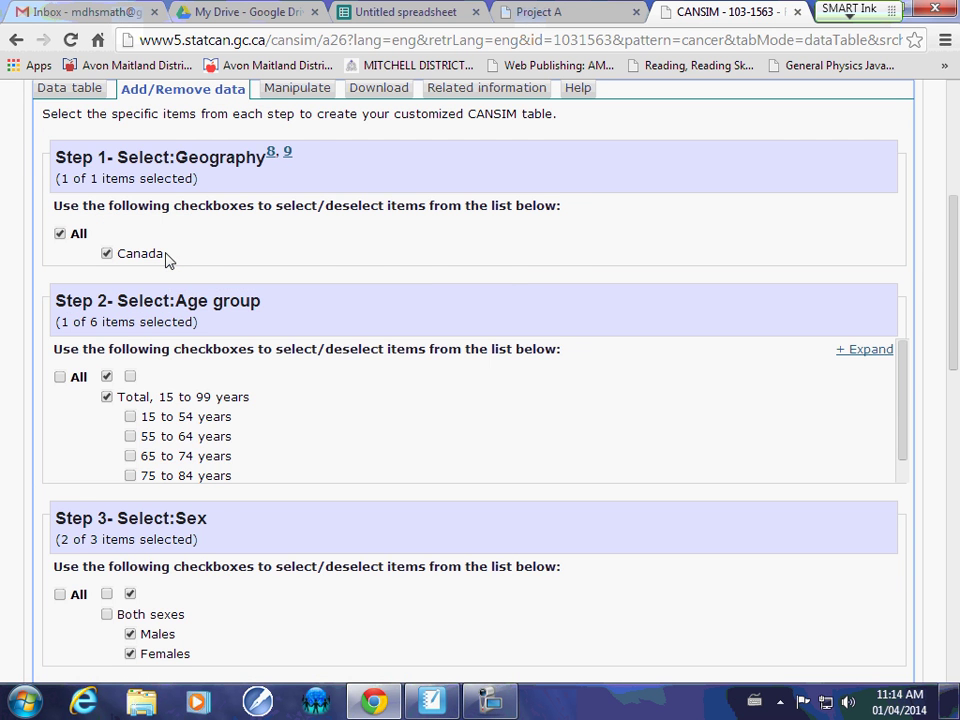
scroll(130, 205, up, 1)
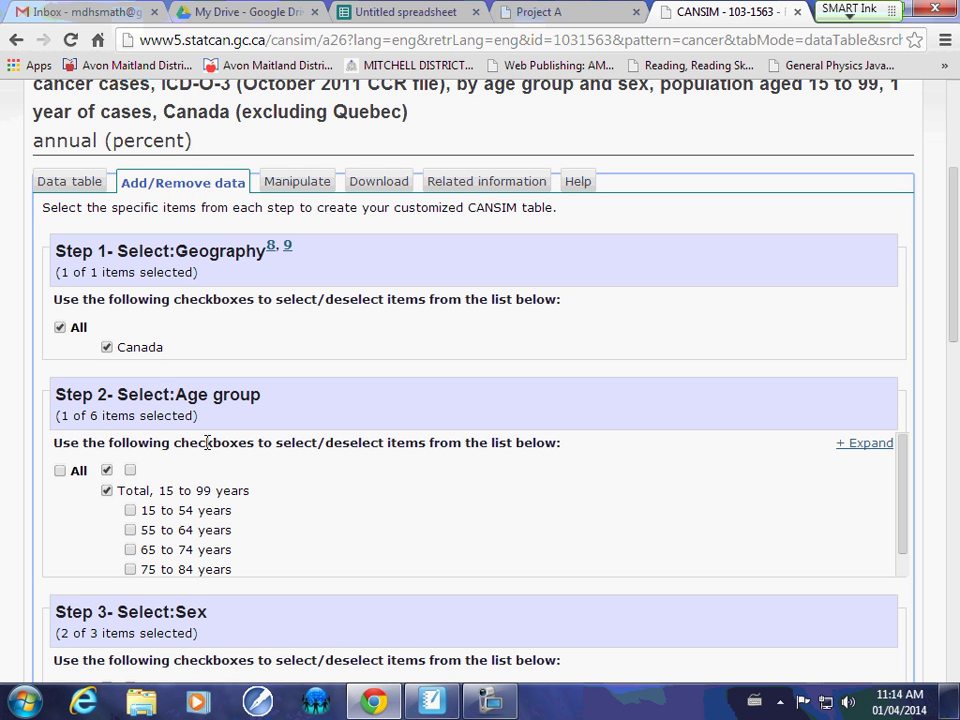
click(865, 445)
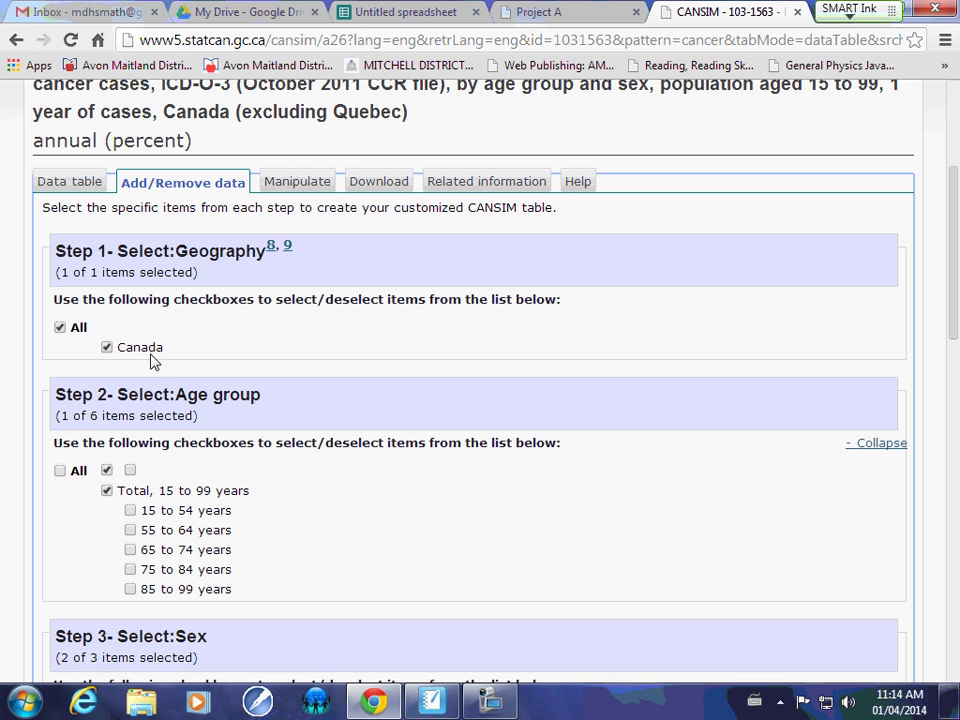
scroll(137, 349, down, 2)
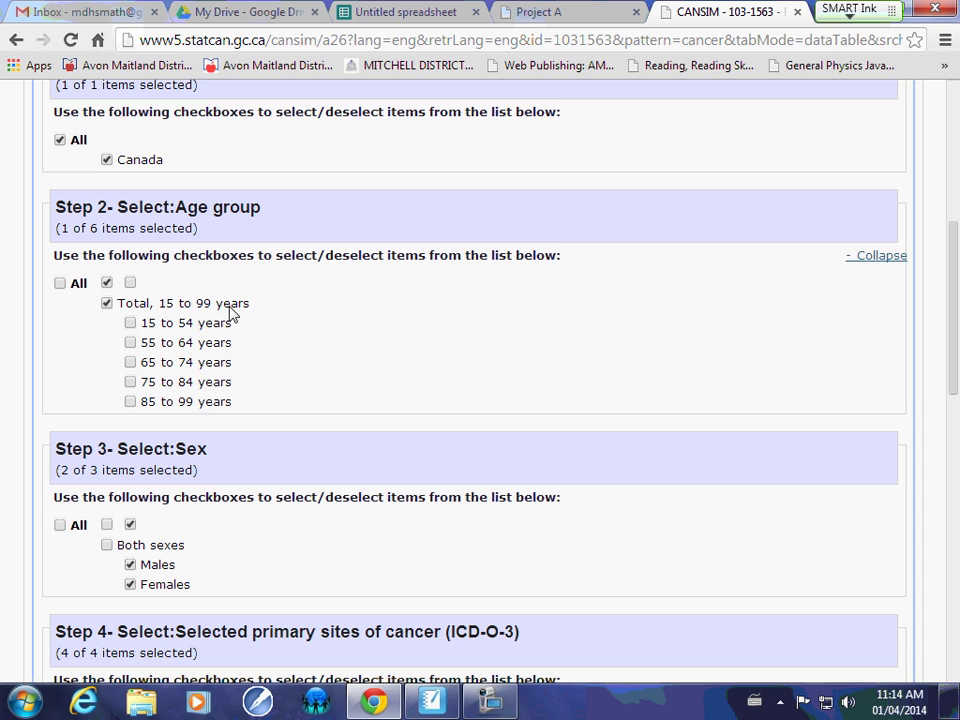
- Replace the Total, 15 to 99 years age group with 15 to 54 years, keeping both sexes
click(107, 282)
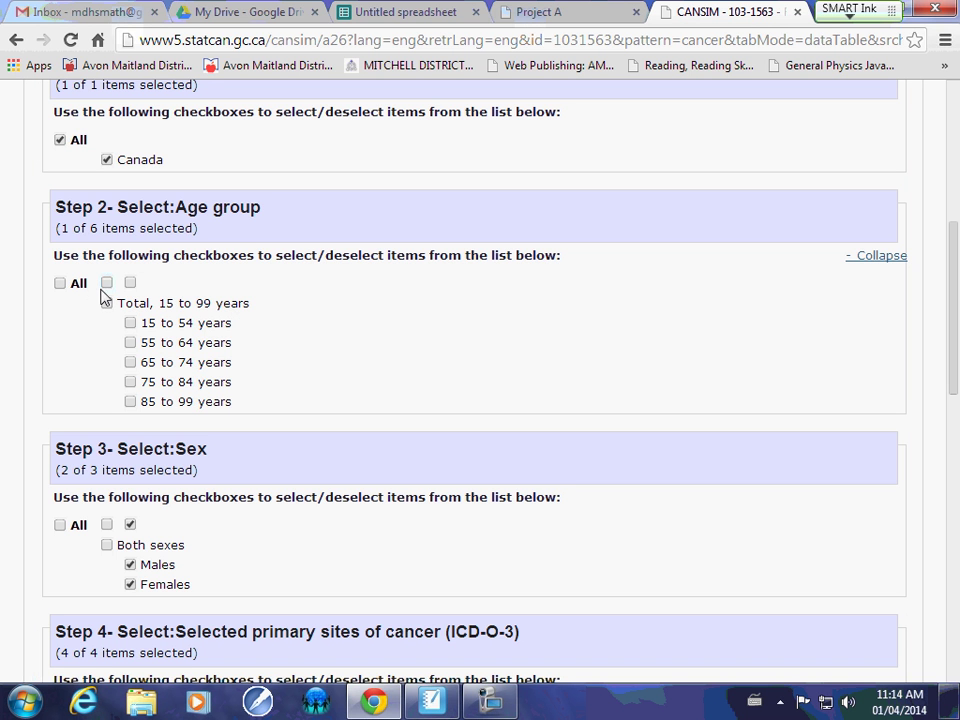
click(130, 342)
click(131, 342)
click(130, 324)
scroll(199, 401, down, 3)
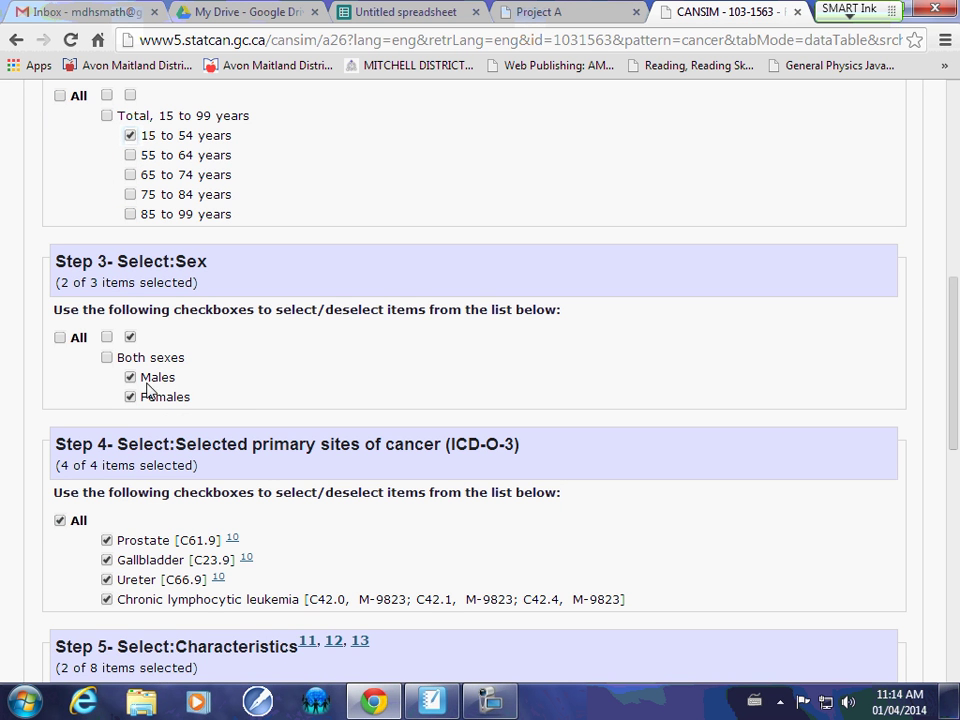
click(130, 378)
click(130, 378)
scroll(200, 288, down, 1)
scroll(200, 288, down, 1)
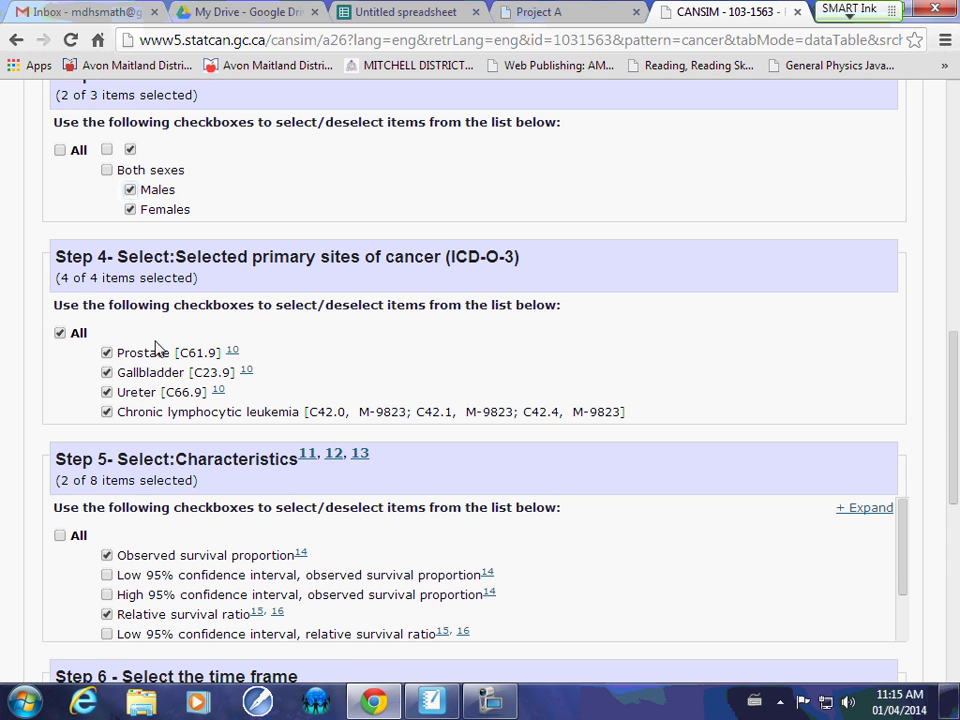
scroll(155, 347, down, 2)
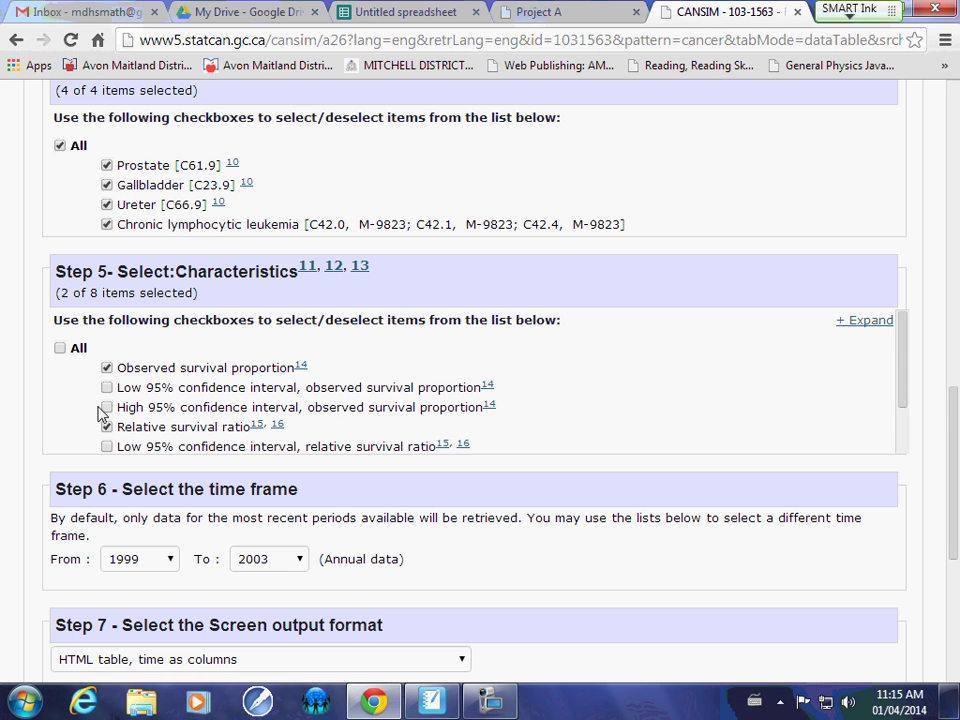
- Set the time frame from 1992 to 2003 and choose 'HTML table, time as rows' output
scroll(103, 413, down, 1)
scroll(124, 489, down, 1)
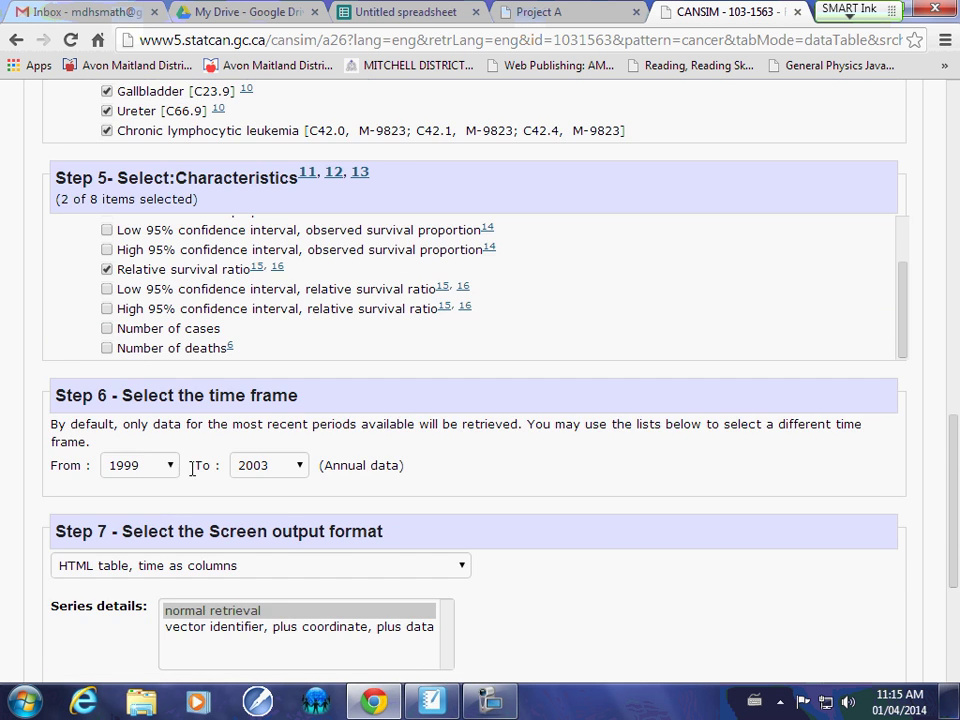
scroll(251, 463, down, 2)
click(300, 279)
click(302, 281)
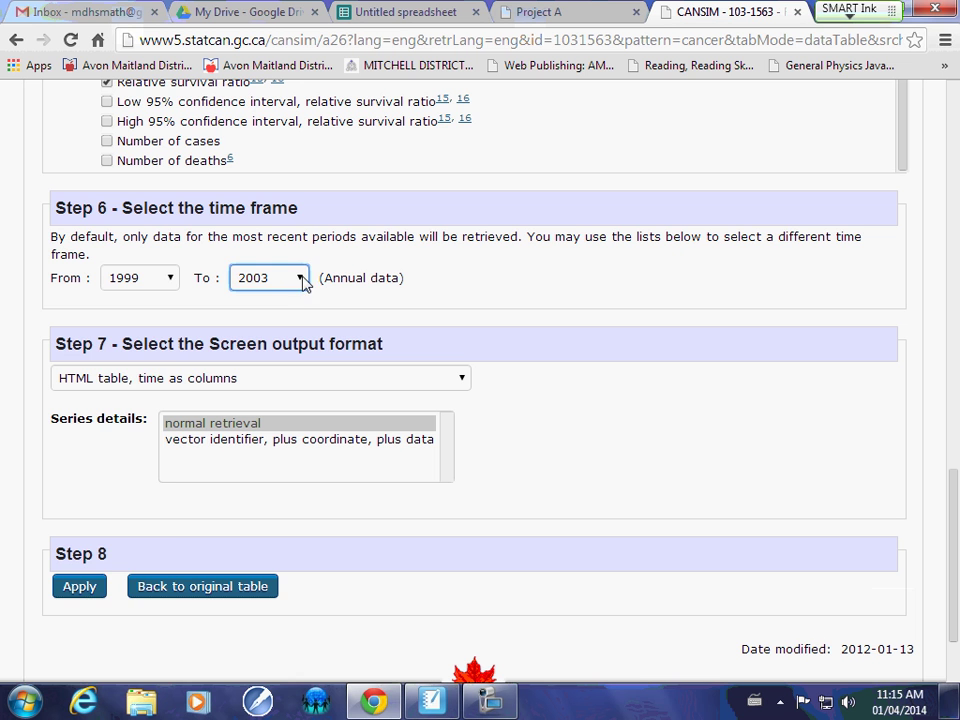
click(172, 280)
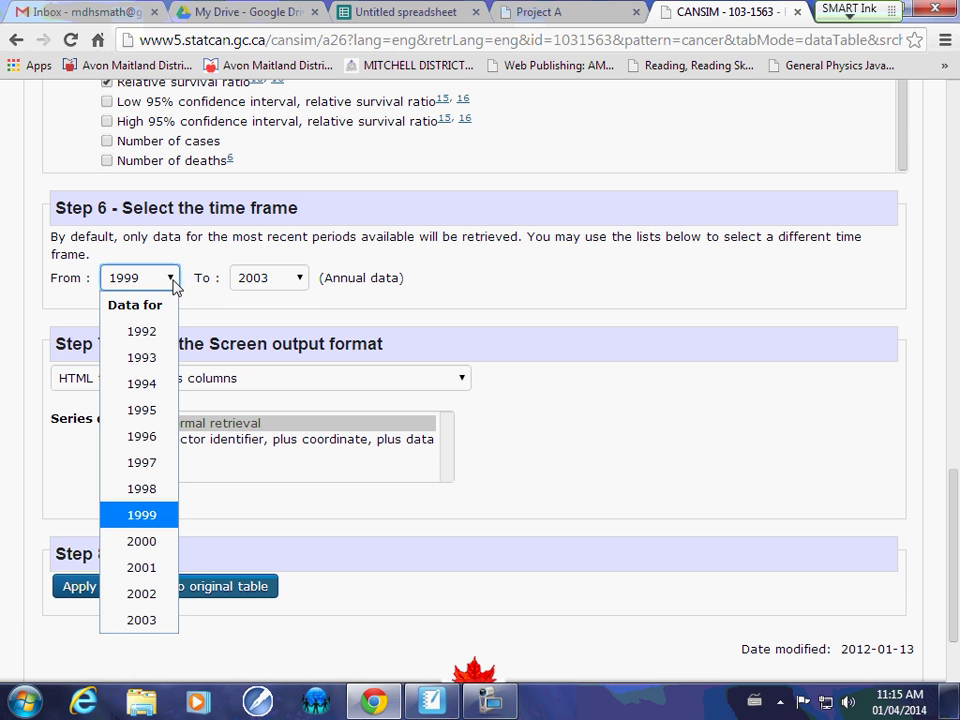
click(150, 333)
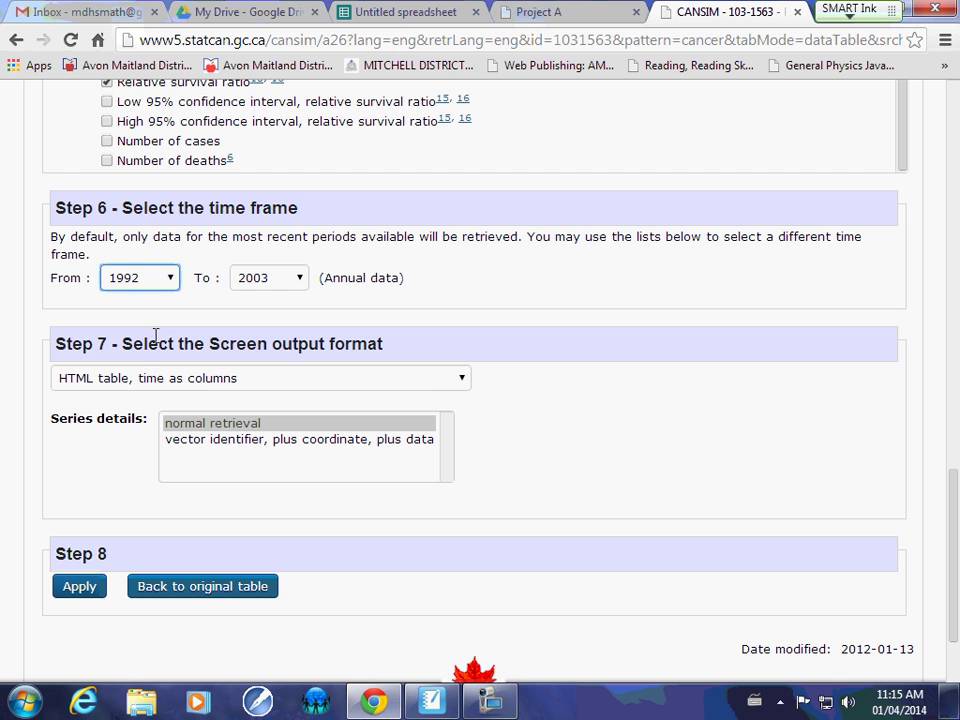
click(465, 383)
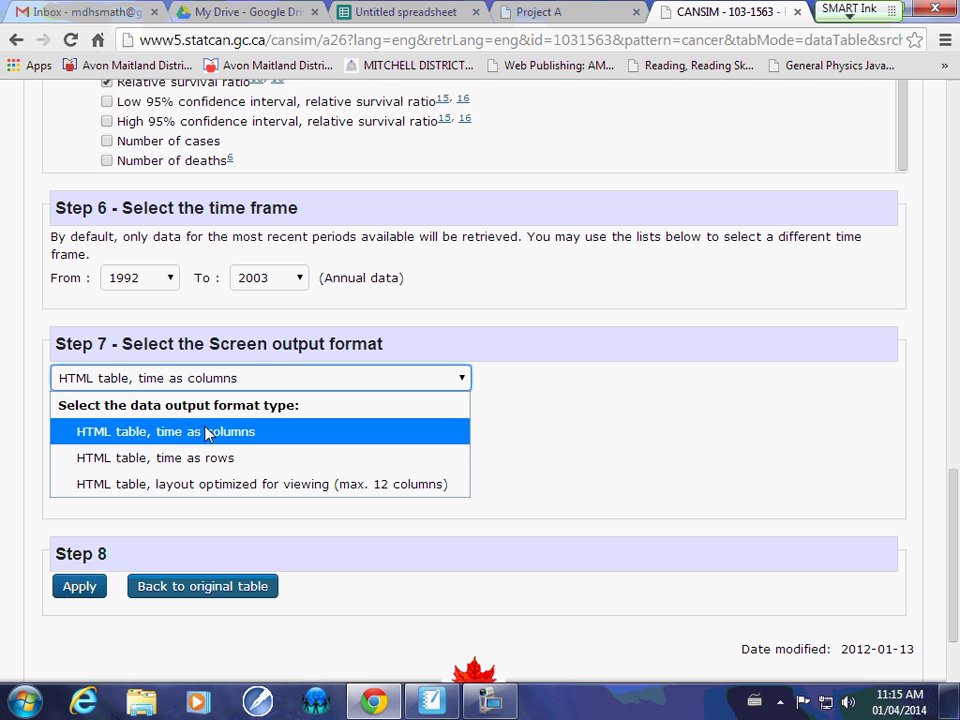
click(160, 457)
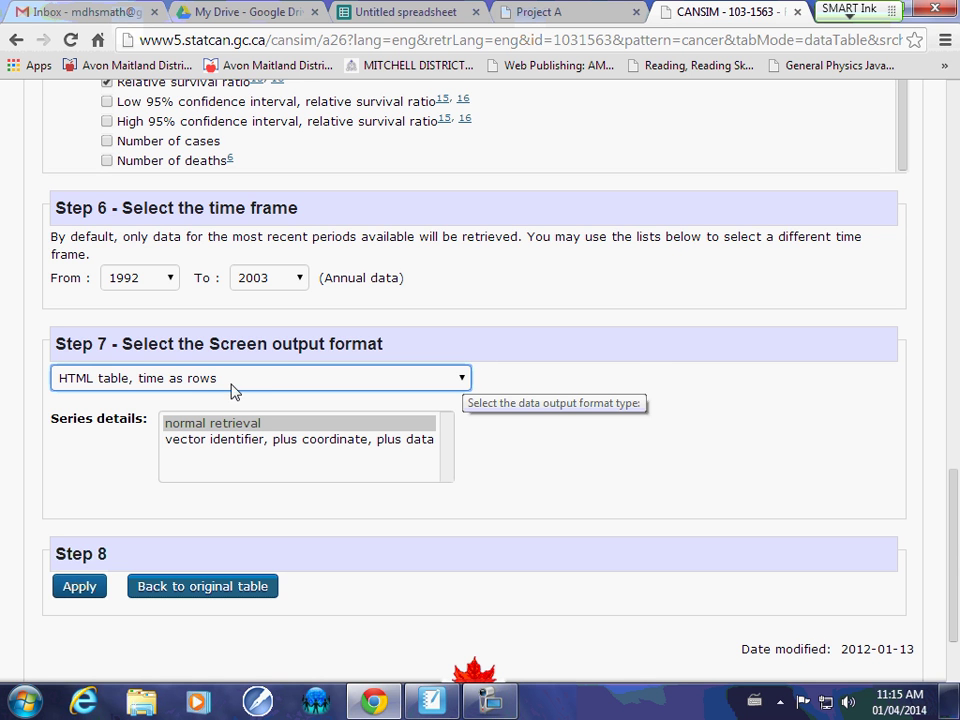
- Apply the settings and scroll through the retrieved 1992–2003 survival table for ages 15 to 54
click(73, 590)
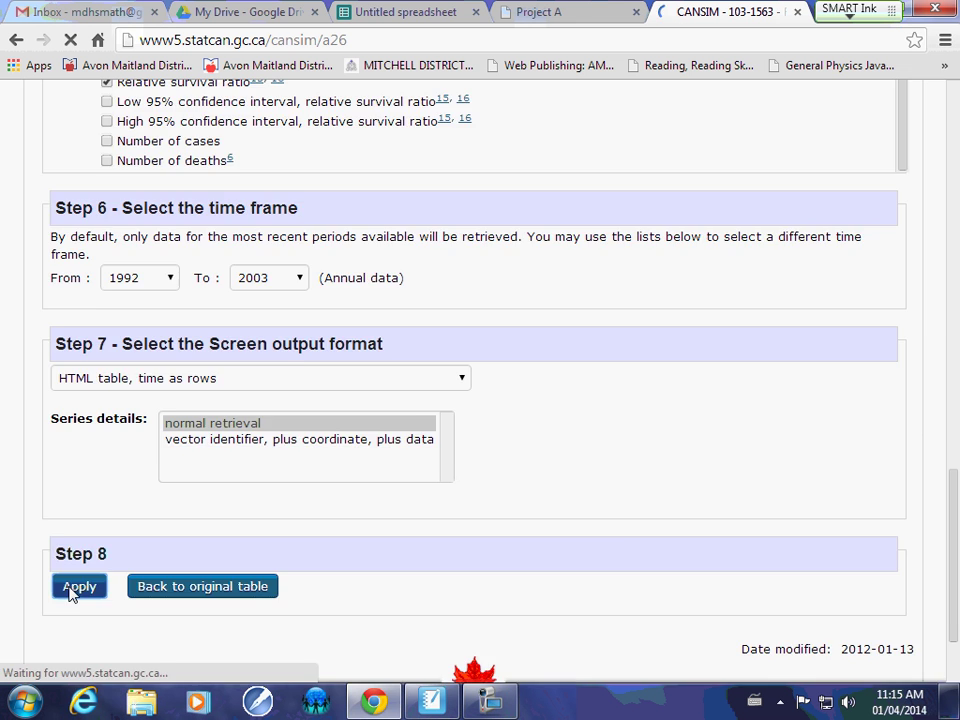
scroll(211, 516, down, 4)
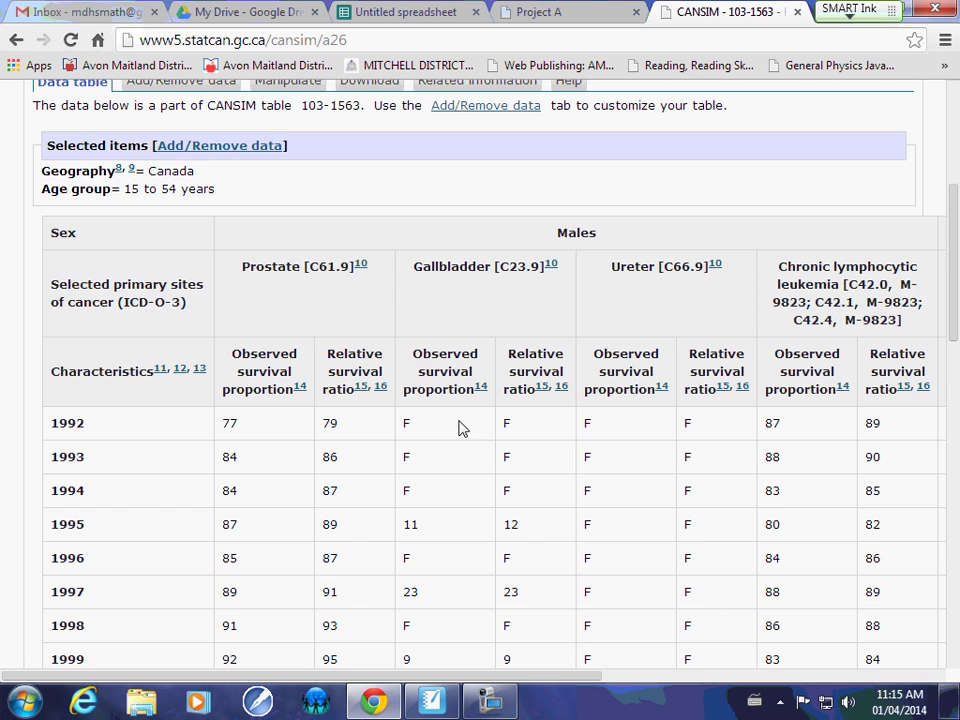
drag(335, 683, 262, 684)
scroll(186, 607, down, 3)
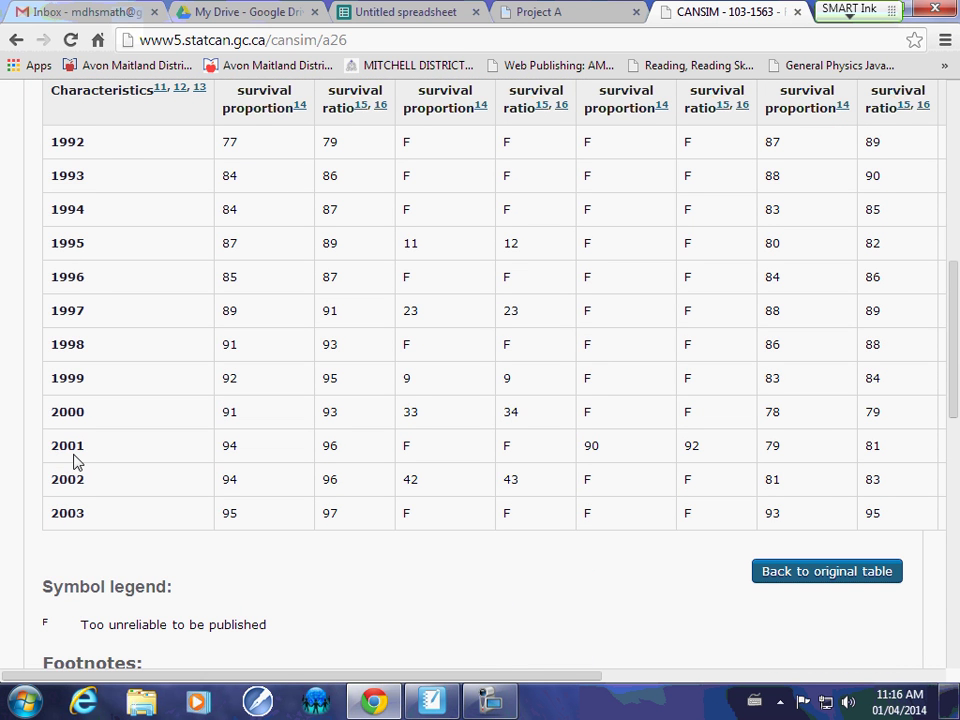
scroll(214, 460, up, 2)
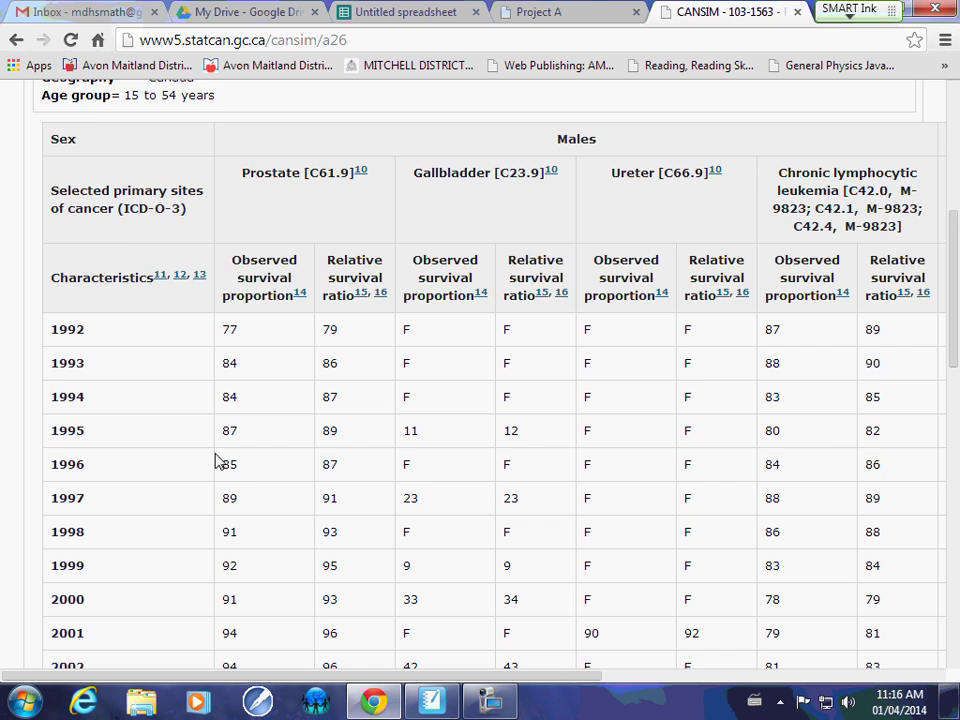
scroll(214, 460, up, 2)
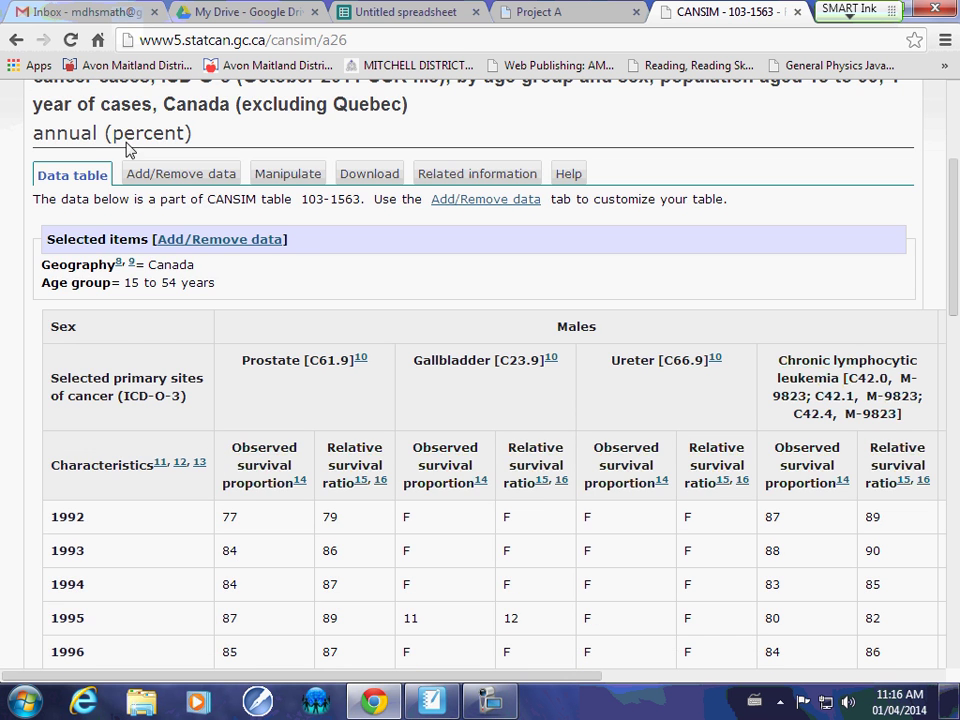
click(180, 178)
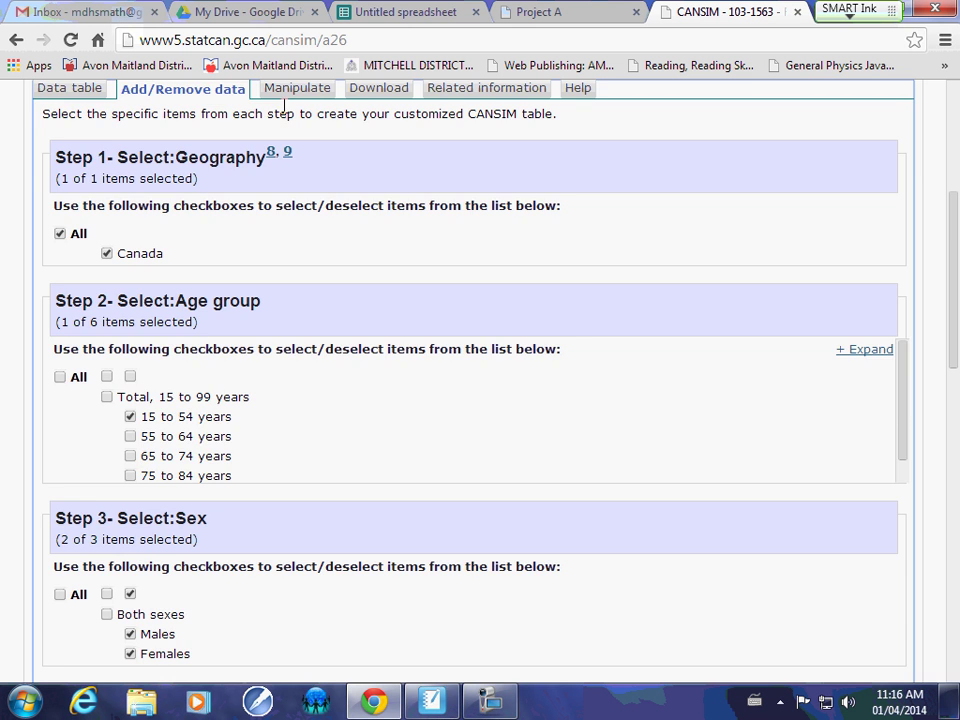
scroll(301, 253, up, 1)
click(296, 182)
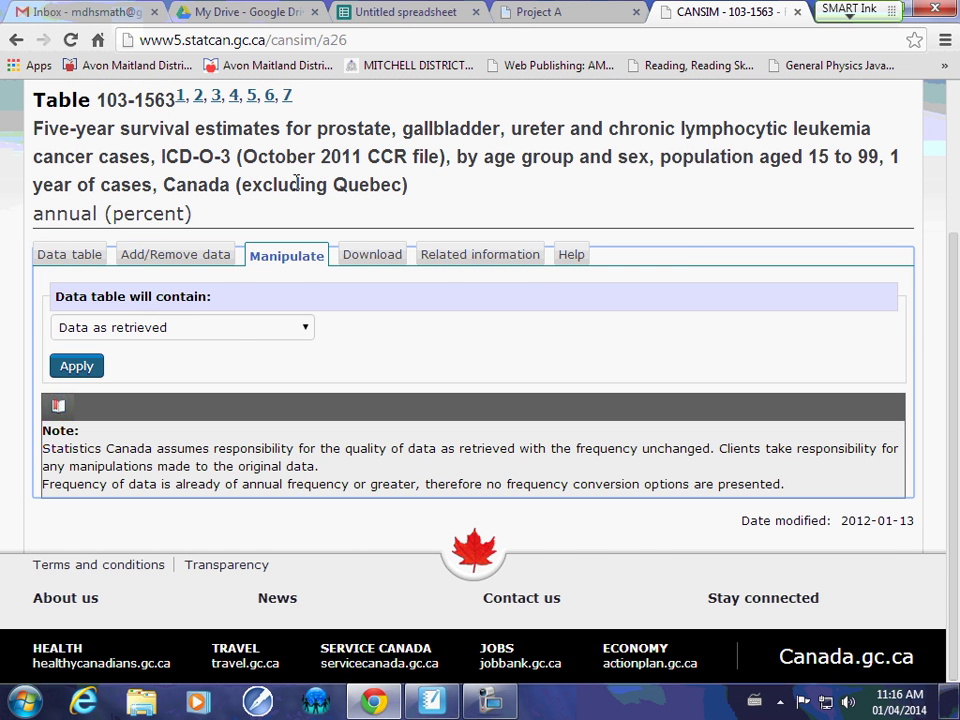
scroll(178, 386, up, 1)
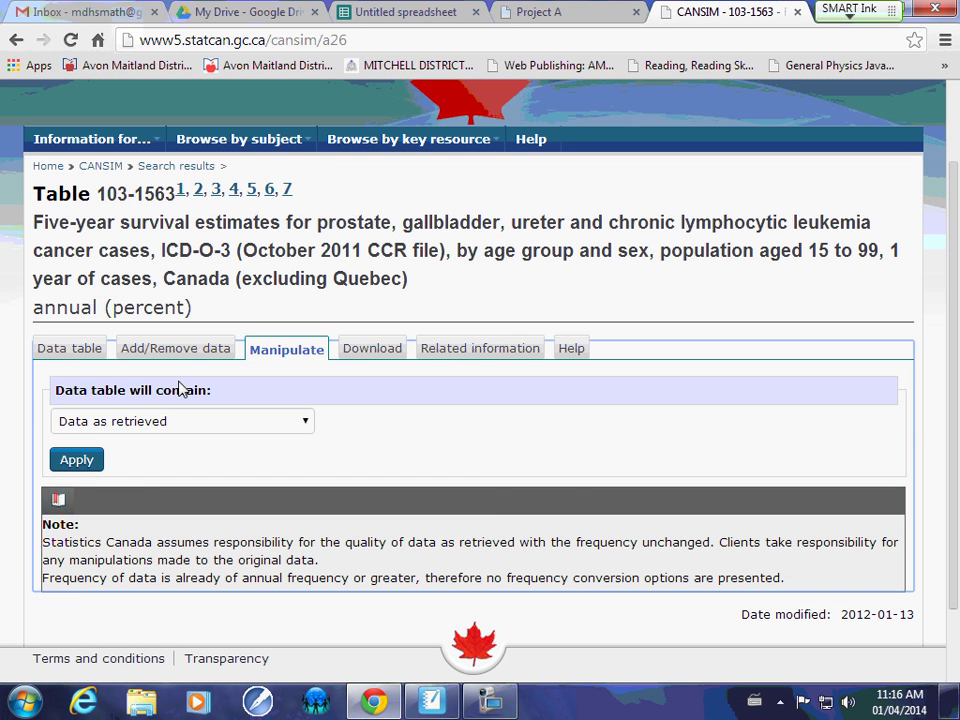
click(73, 353)
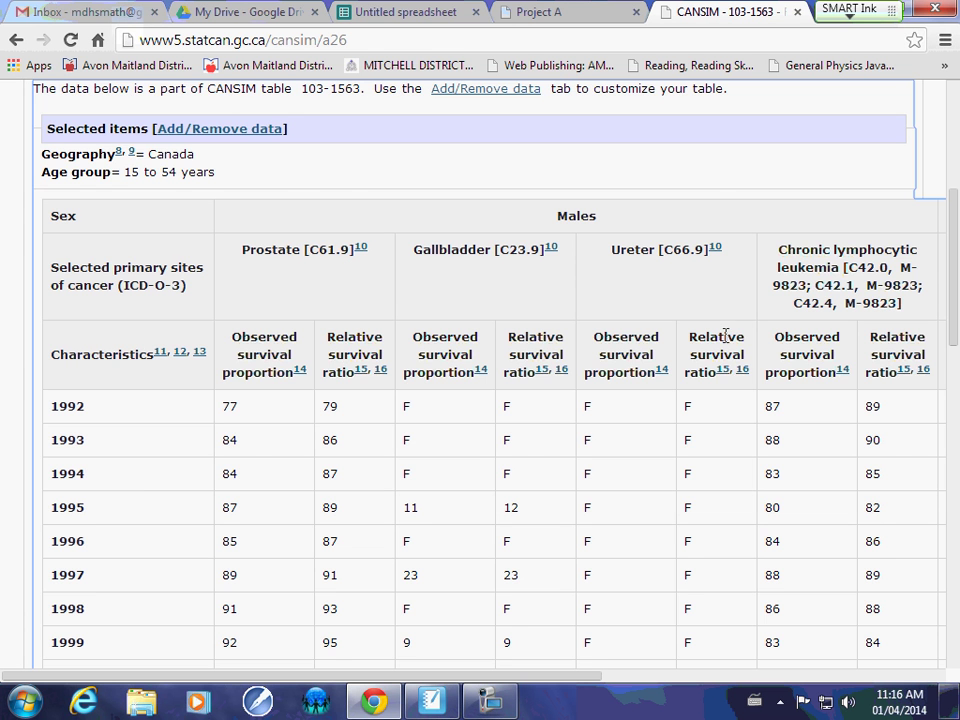
scroll(671, 328, up, 2)
scroll(474, 476, up, 2)
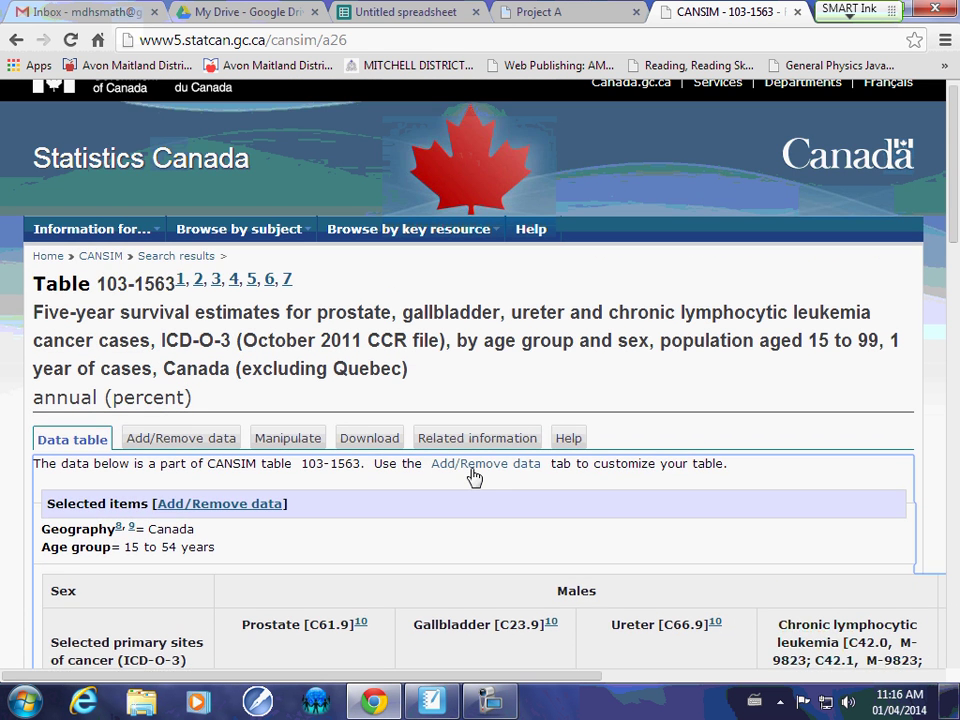
scroll(474, 476, down, 3)
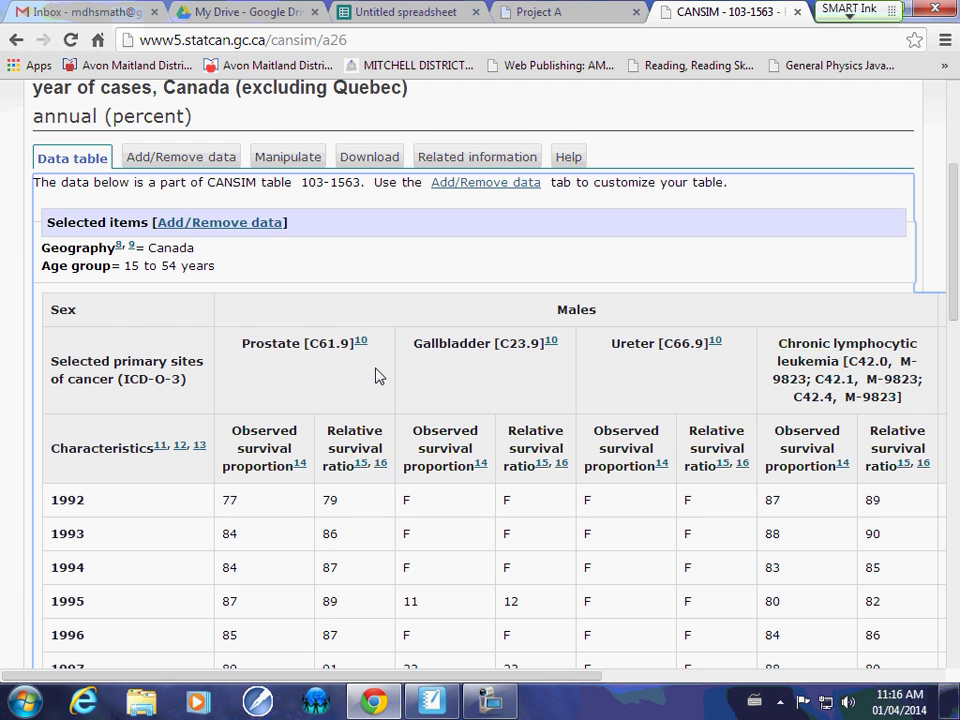
- Select and copy the full survival table from the Sex header, then switch to the Untitled spreadsheet
scroll(375, 375, down, 5)
drag(424, 677, 866, 686)
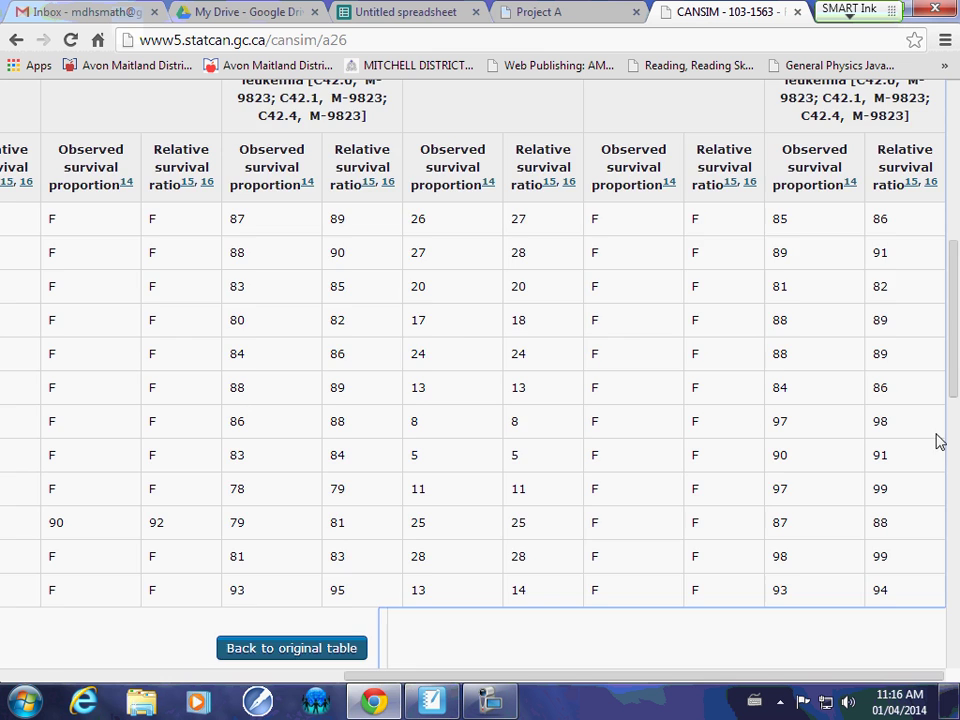
mouse_move(955, 350)
mouse_down()
mouse_move(955, 303)
mouse_move(955, 372)
mouse_up()
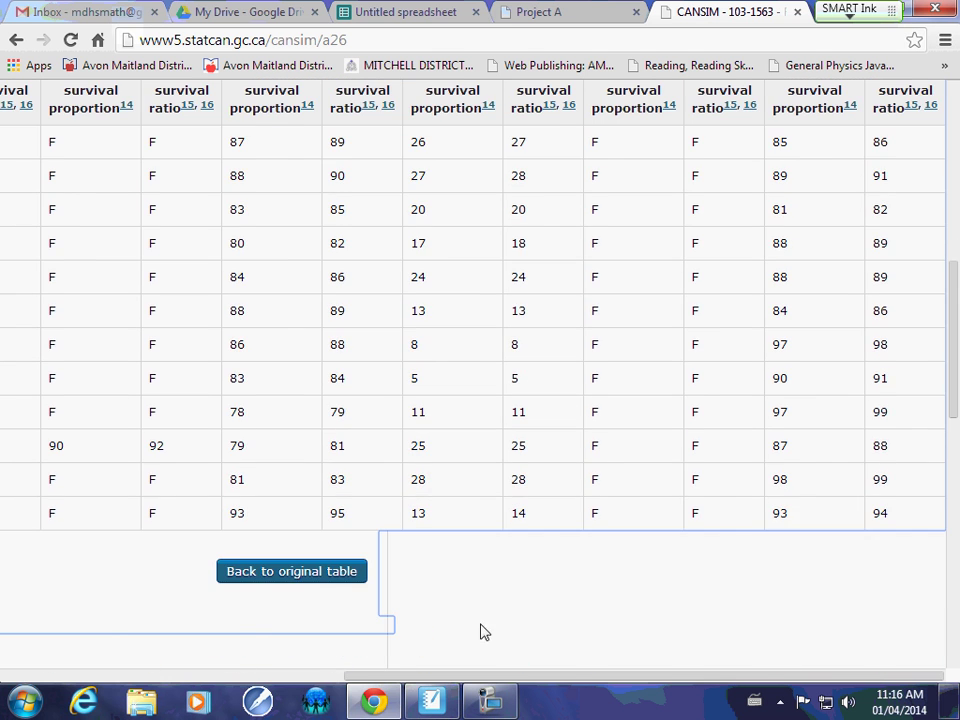
drag(422, 681, 30, 688)
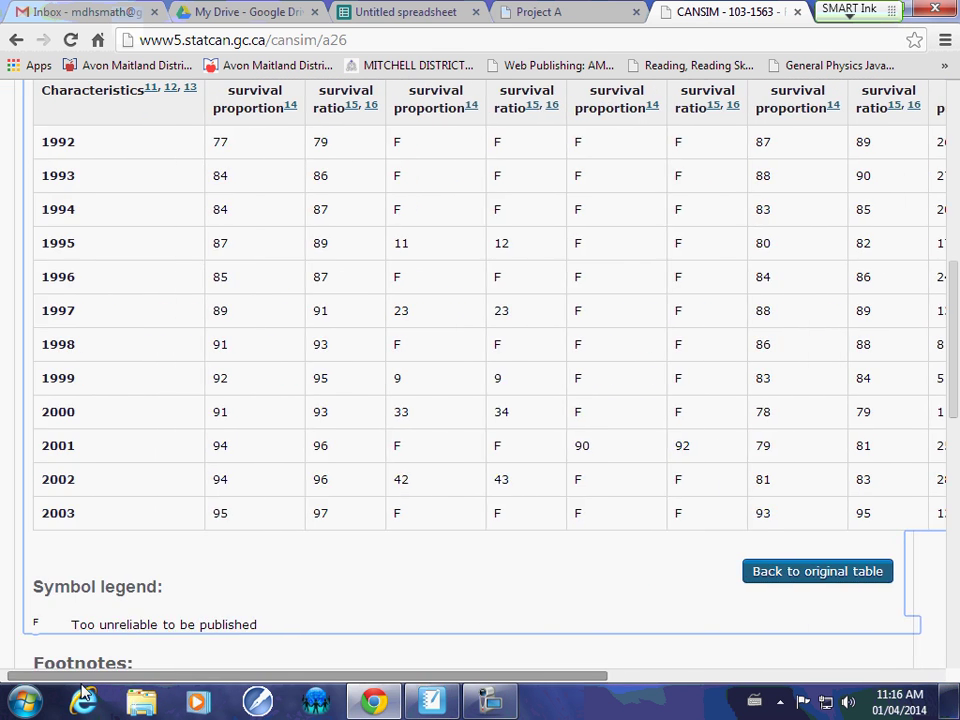
scroll(78, 432, up, 2)
scroll(78, 432, up, 3)
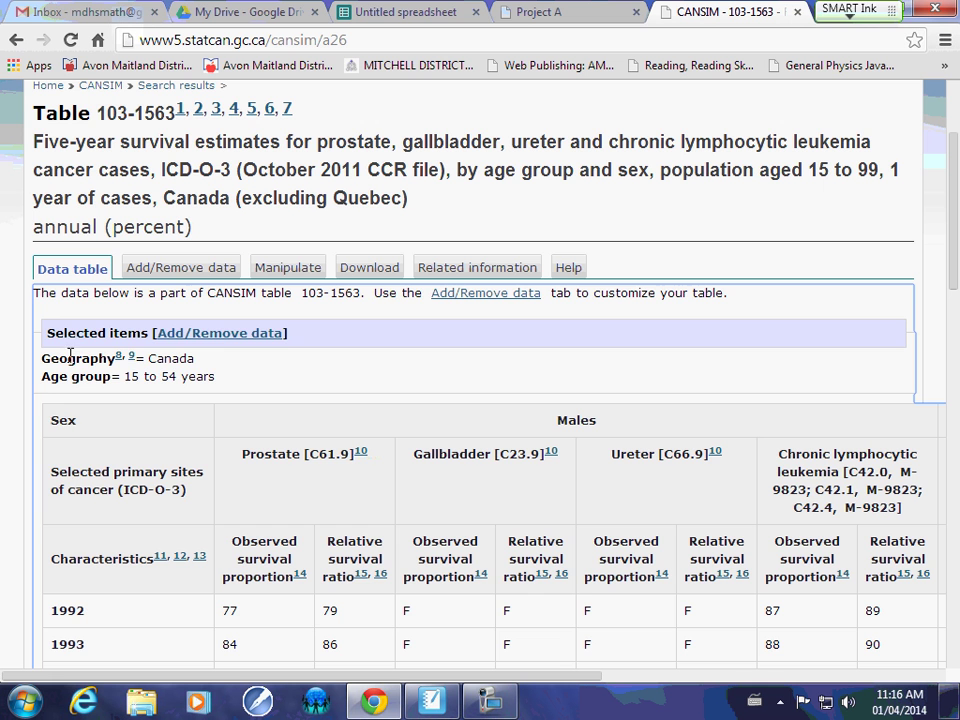
drag(47, 420, 911, 272)
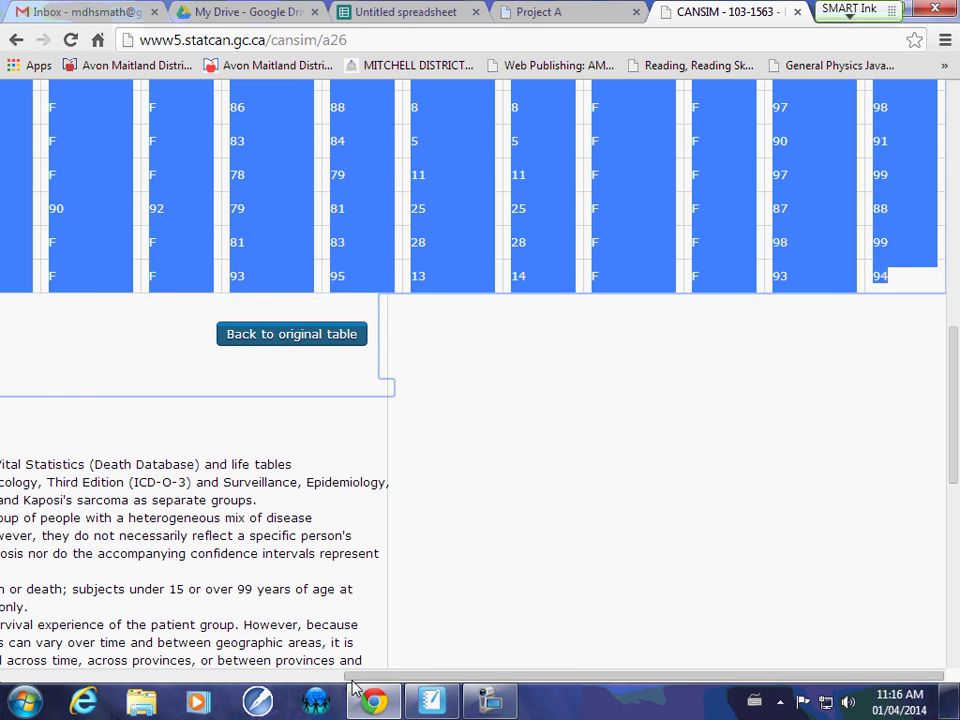
click(120, 676)
scroll(213, 522, up, 5)
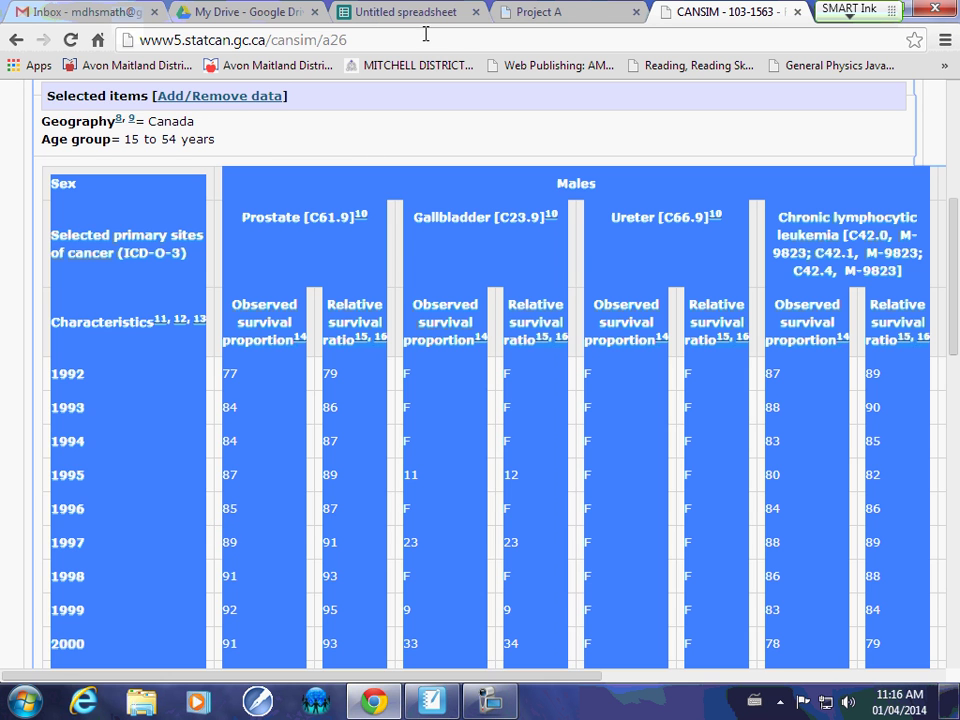
click(378, 17)
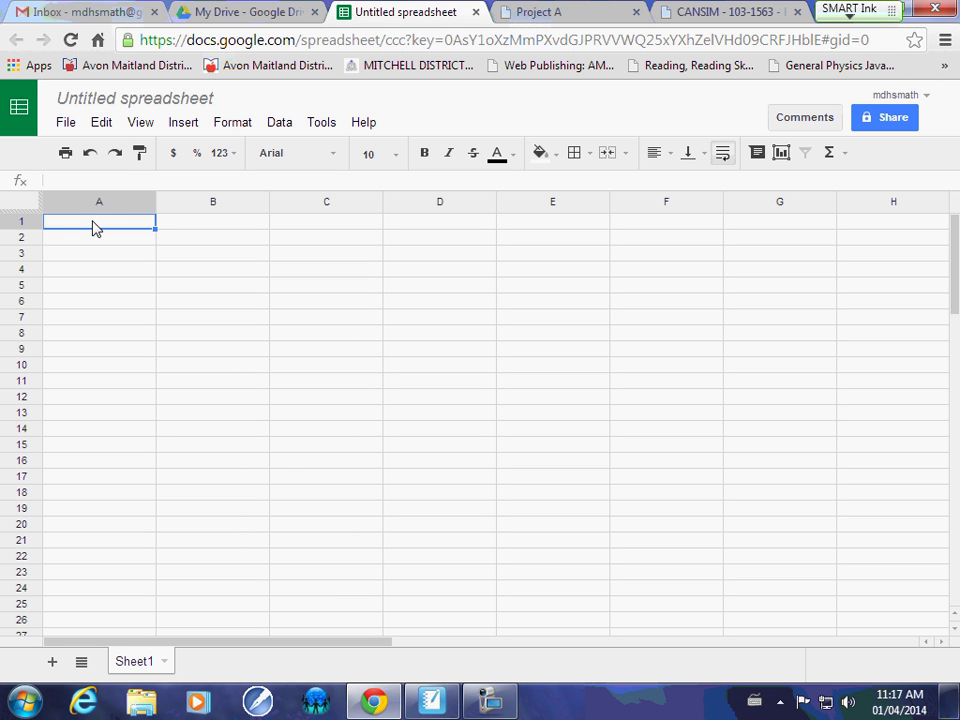
- Paste the copied CANSIM survival table into Sheet1 starting at cell A1
click(99, 237)
click(99, 223)
key(shift+Right)
key(shift+Right)
key(shift+Down)
key(shift+Down)
key(shift+Down)
key(shift+Down)
key(shift+Down)
key(shift+Down)
key(shift+Down)
key(shift+Down)
key(shift+Down)
key(shift+Down)
key(shift+Down)
key(shift+Down)
key(shift+Down)
key(shift+Down)
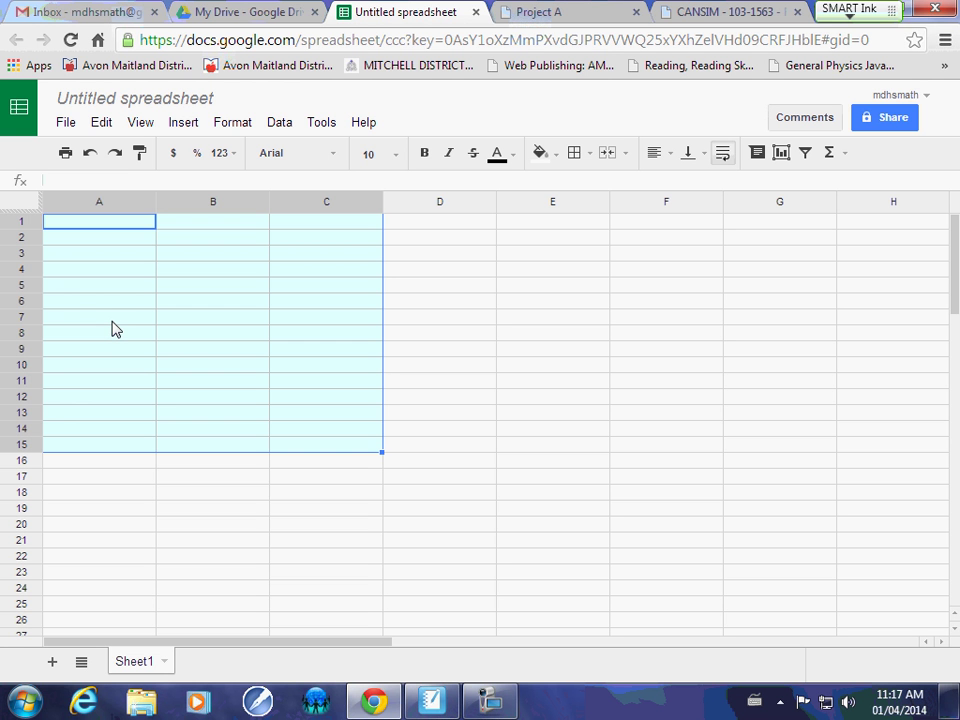
key(ctrl+v)
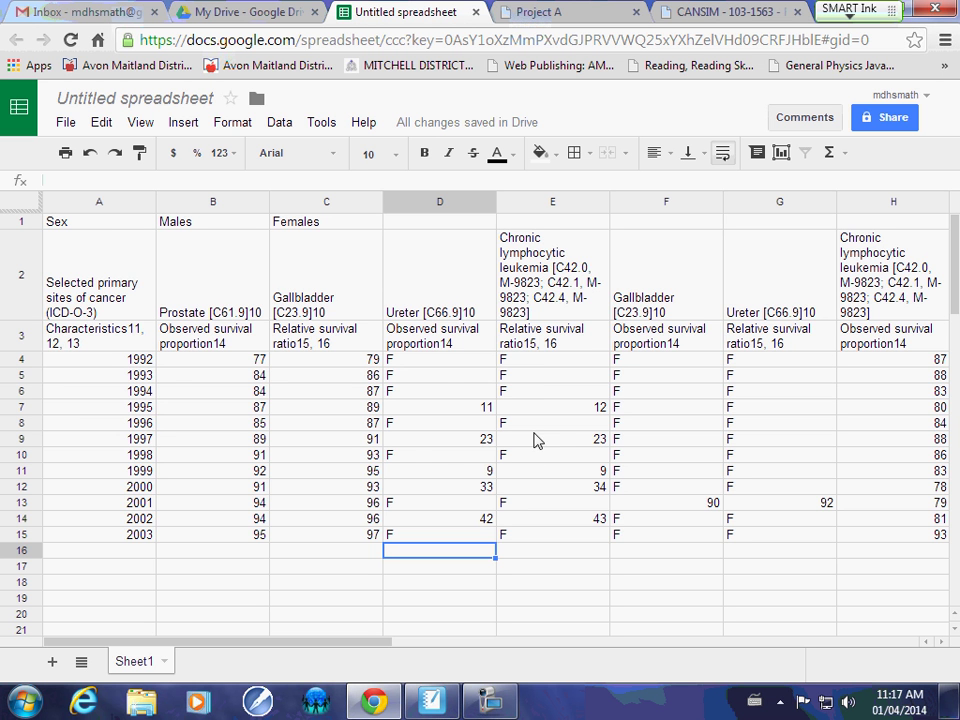
drag(267, 648, 208, 671)
- Check the pasted column D values through 2003 and the years and prostate values in A4:B15
click(424, 379)
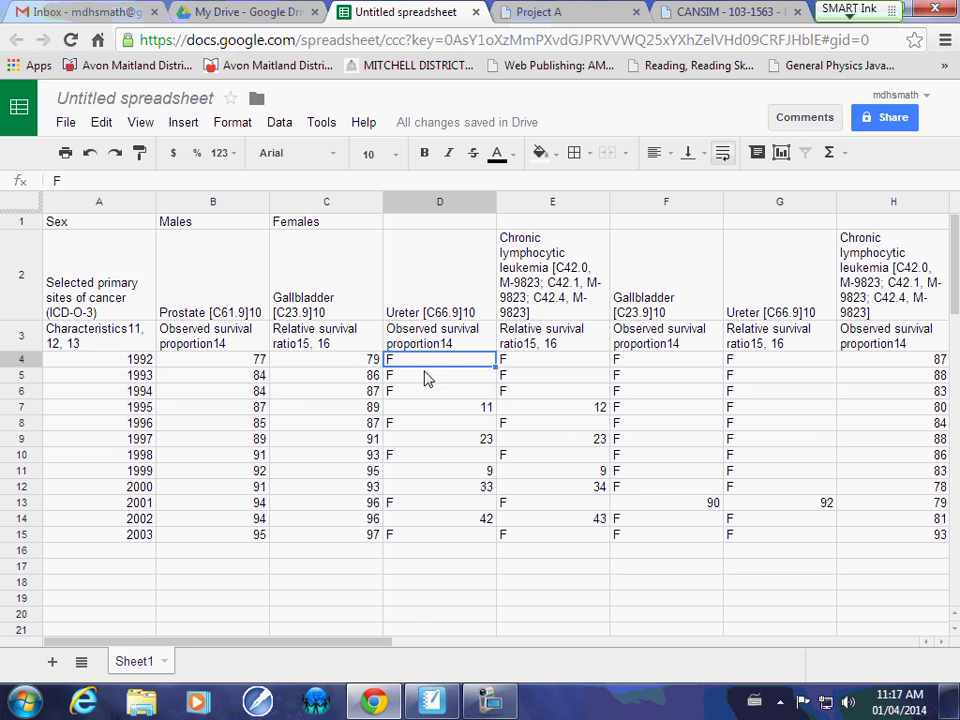
click(440, 408)
click(430, 438)
click(426, 527)
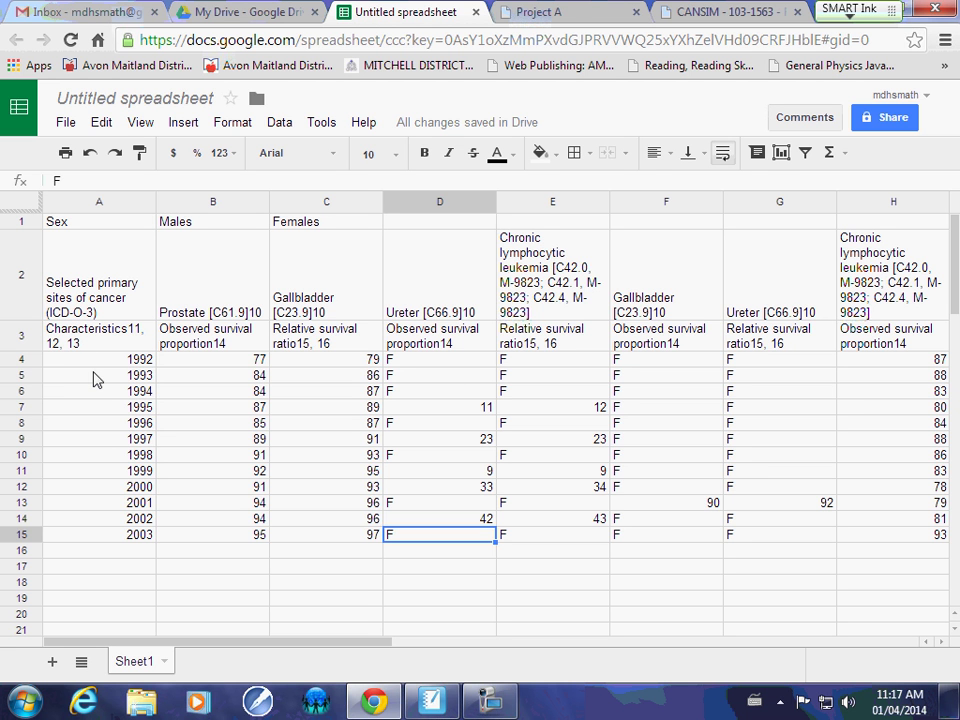
drag(96, 362, 199, 546)
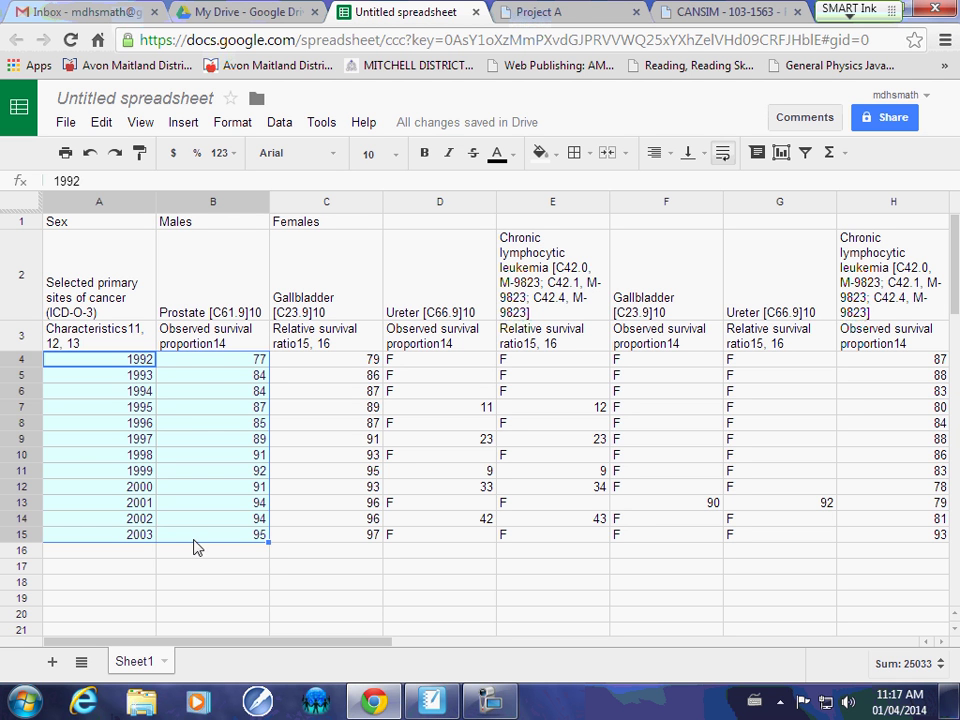
click(197, 560)
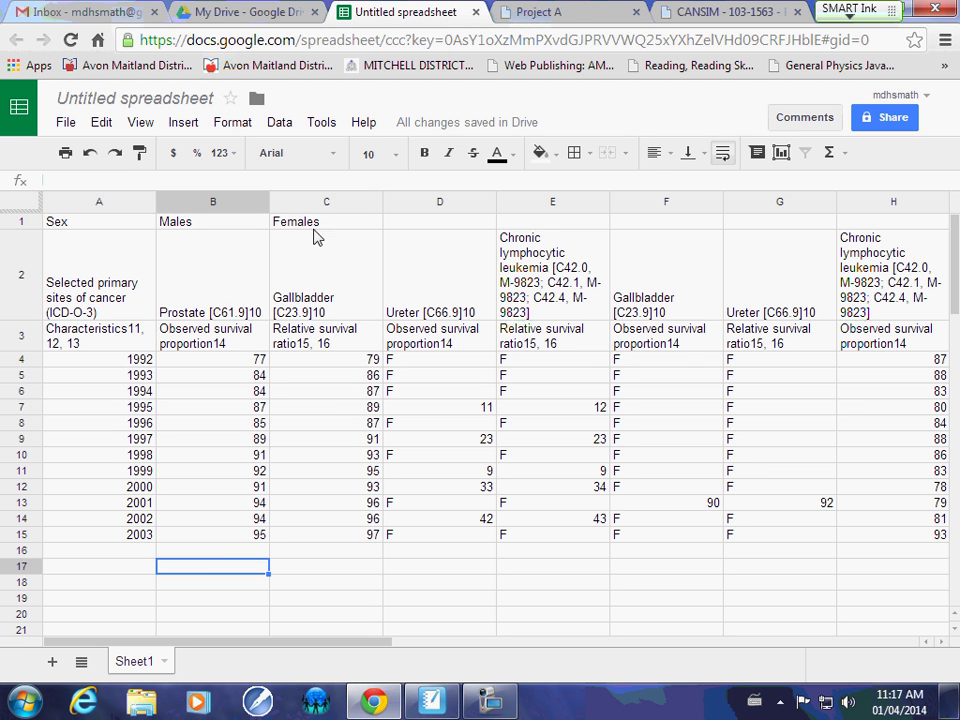
- Rename the Sheet1 data sheet to 'cancer1'
click(92, 222)
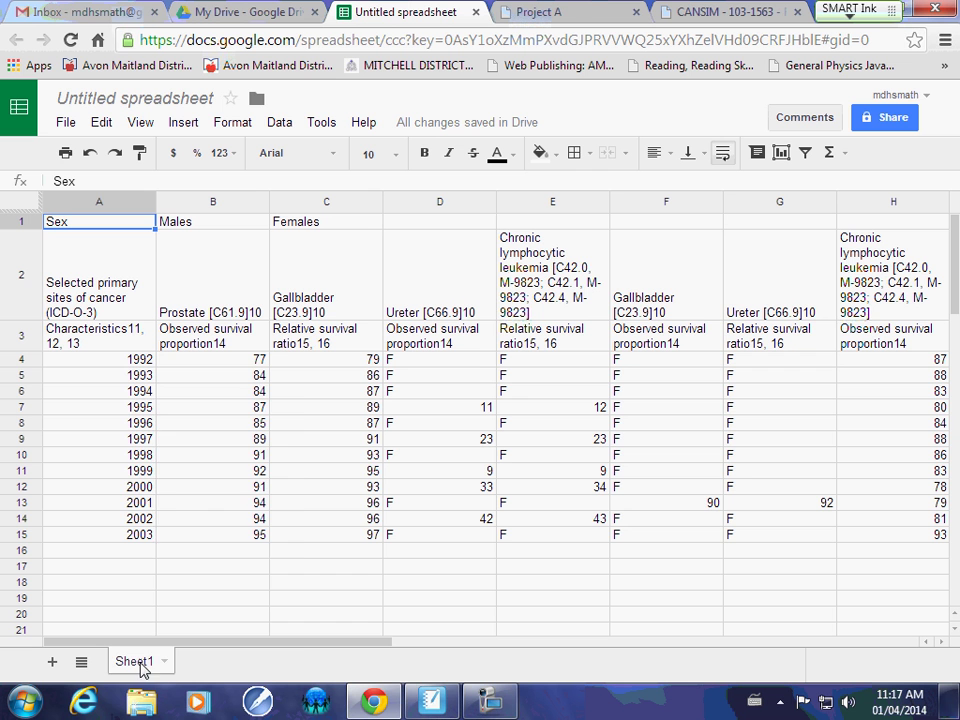
click(165, 668)
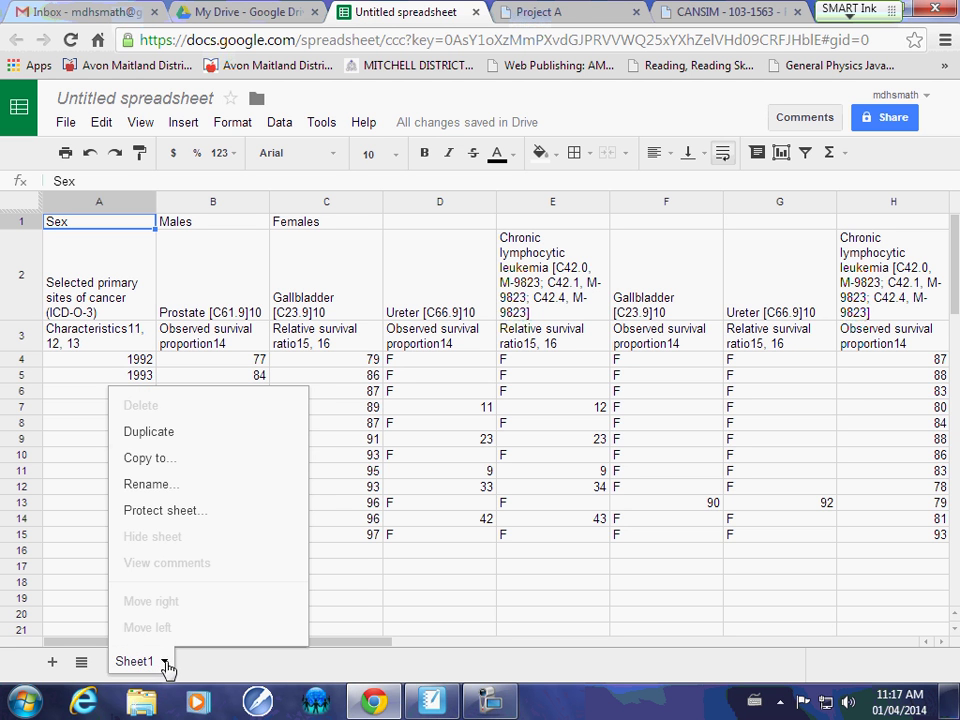
click(182, 487)
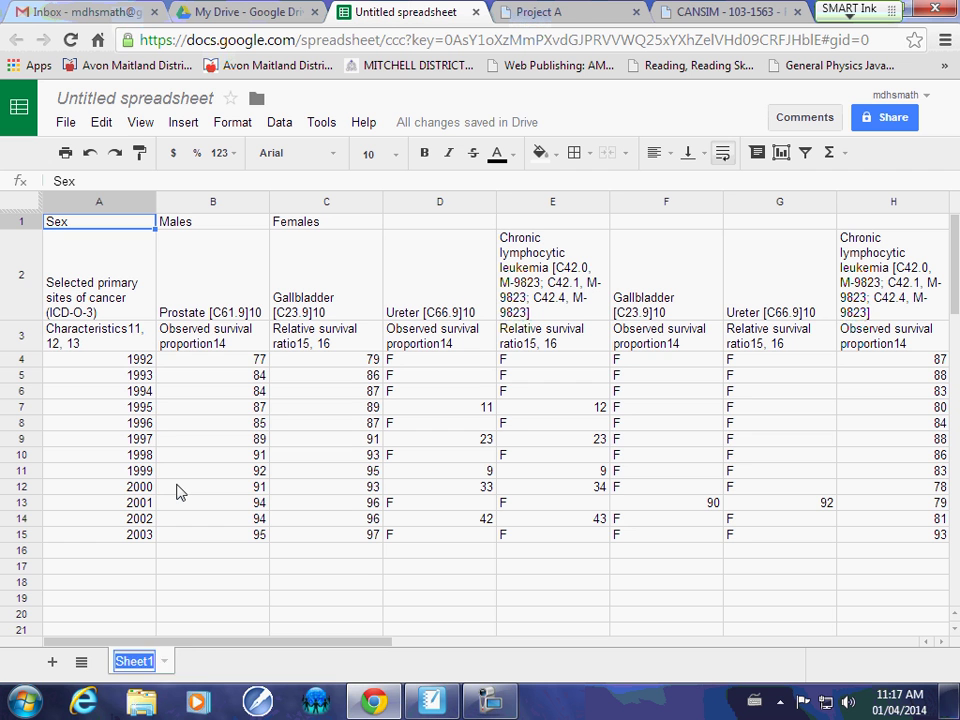
text(cancer1)
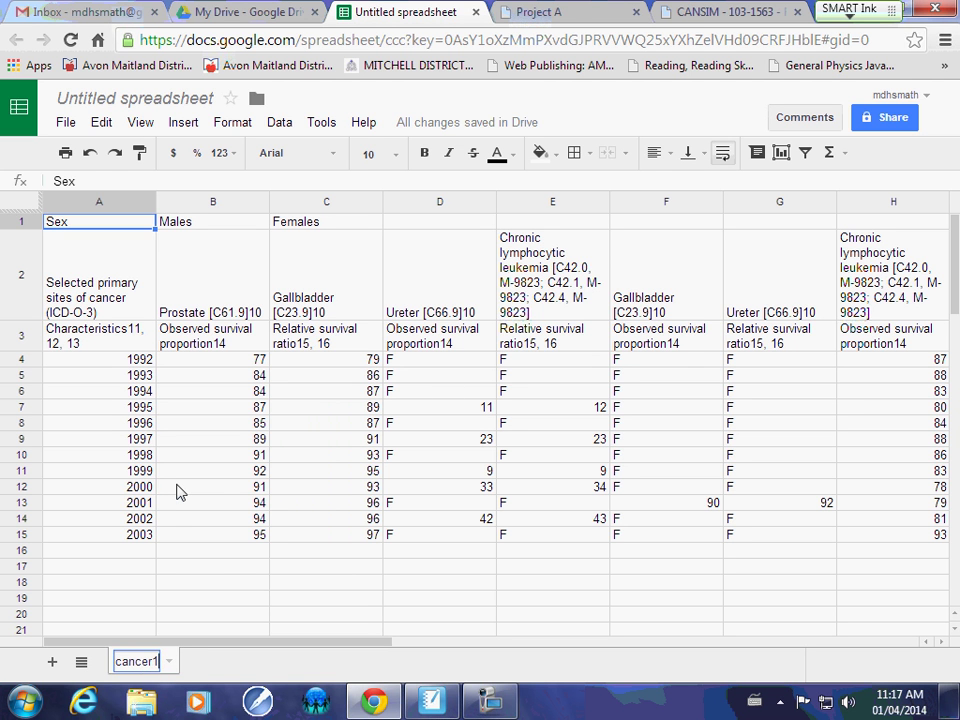
click(193, 553)
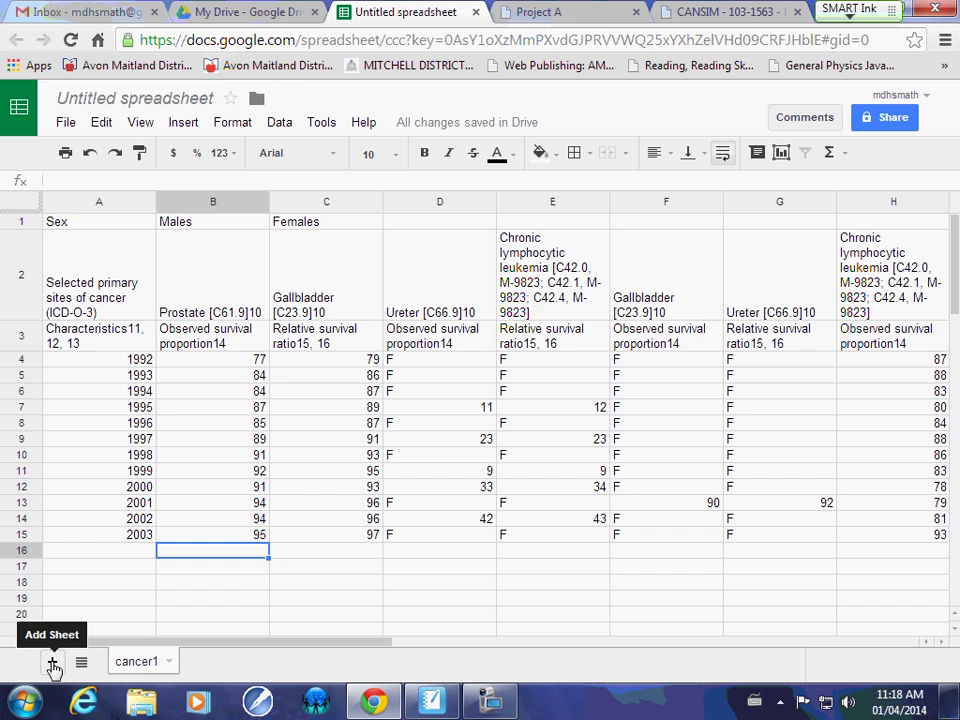
- Add a blank Sheet2 and return to the CANSIM table 103-1563 page
click(52, 662)
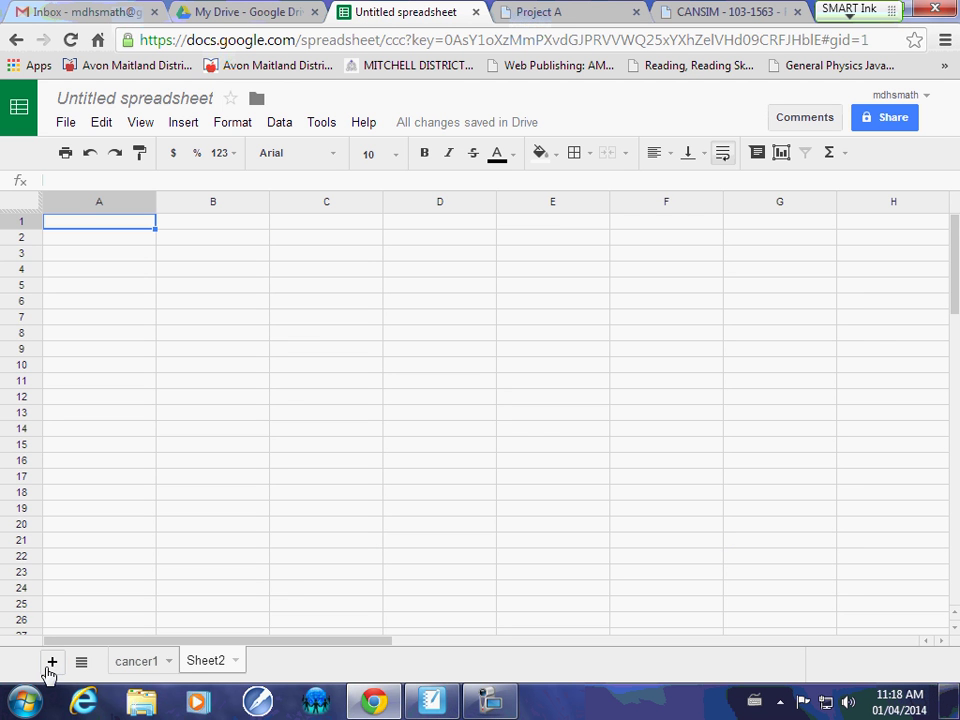
click(733, 22)
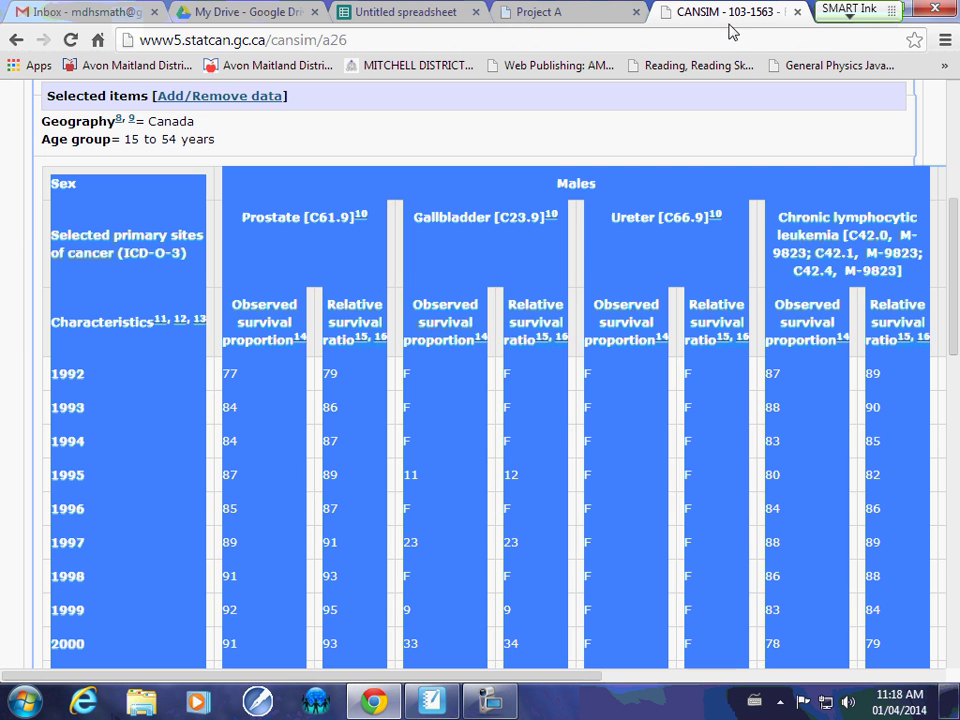
click(527, 460)
scroll(525, 458, up, 4)
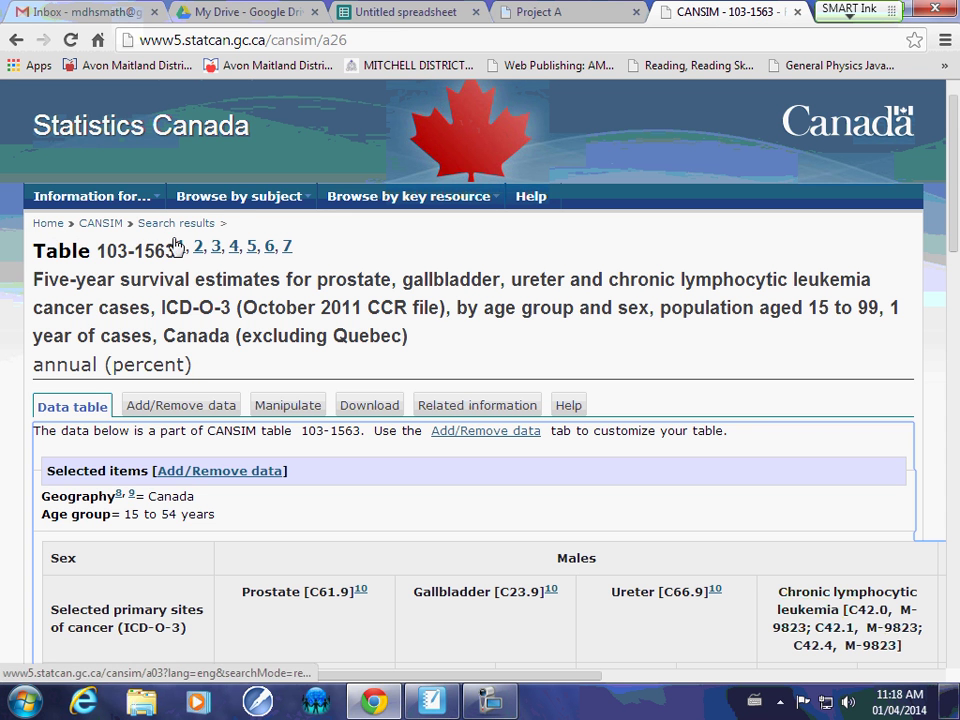
- Search CANSIM from its home page for 'cancer' and scroll the results to table 103-1561
click(99, 232)
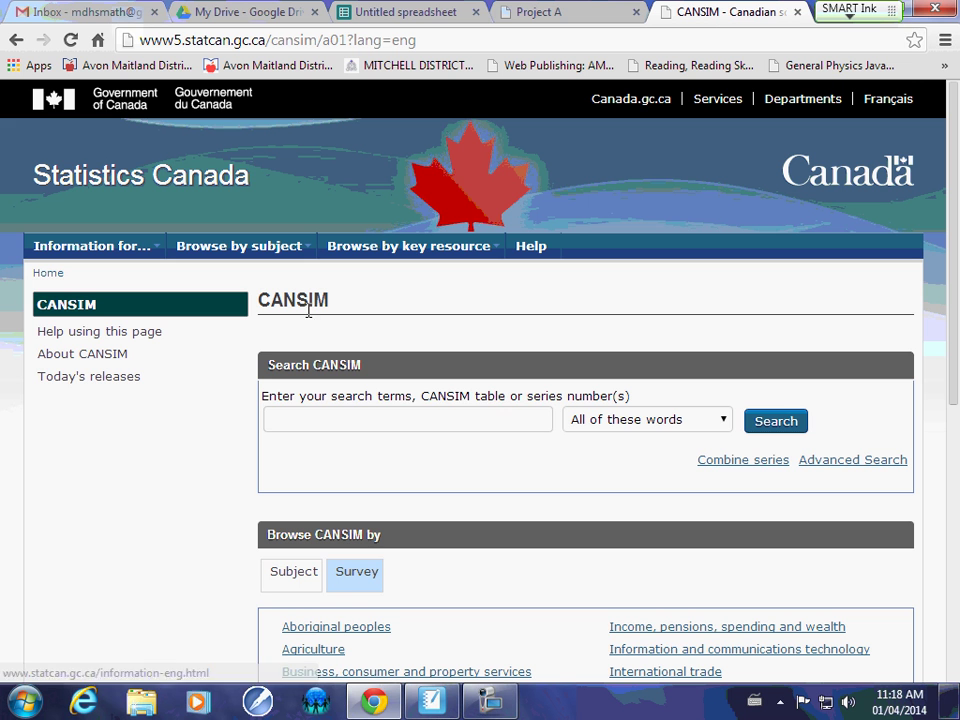
click(313, 418)
text(ca)
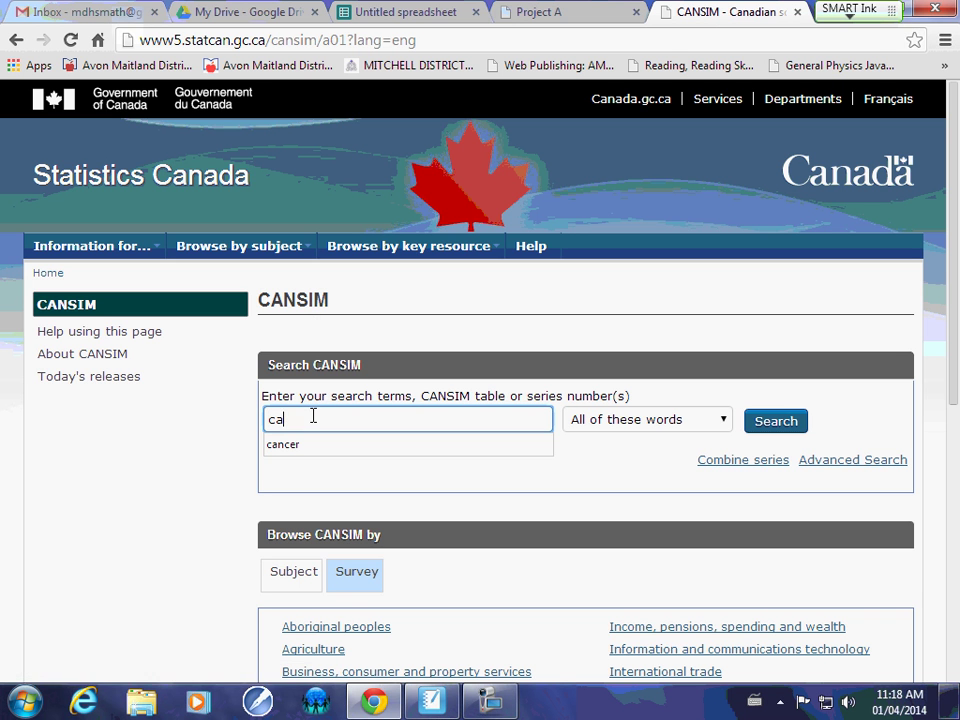
text(ncer)
key(Return)
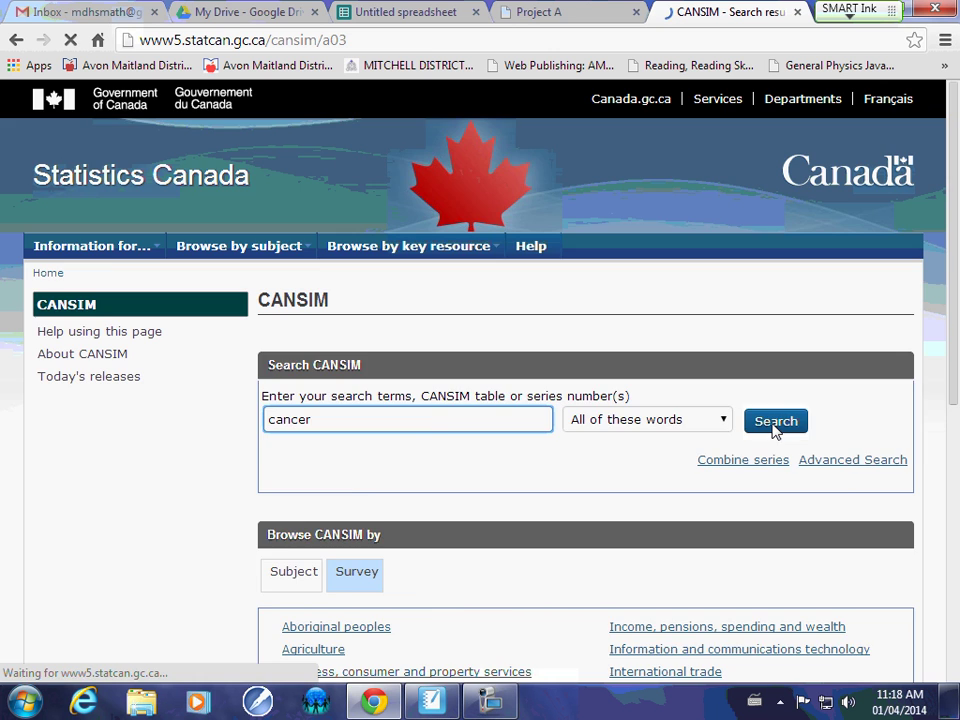
scroll(377, 456, down, 3)
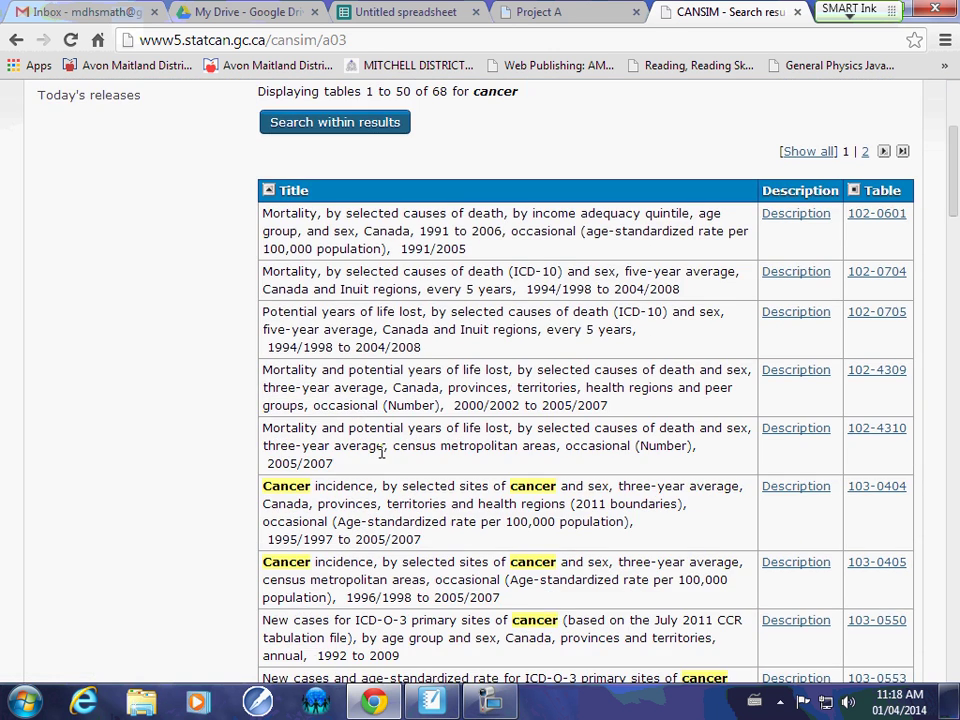
scroll(383, 453, down, 4)
scroll(388, 452, down, 1)
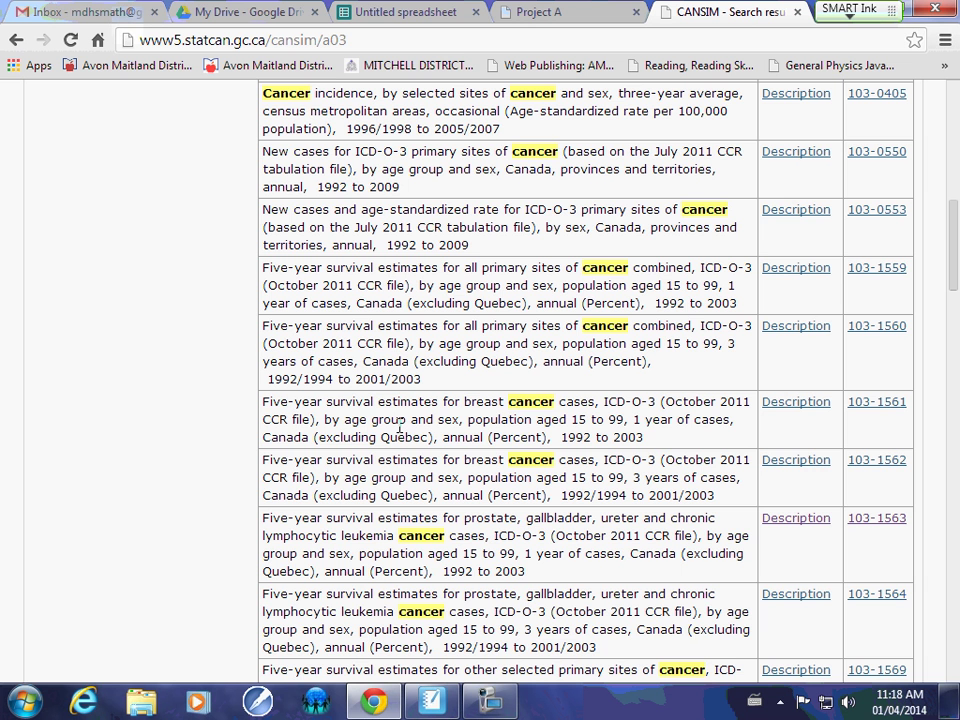
- Open table 103-1561 and select age groups 15–39, 40–49 and 50–59 instead of Total
click(877, 404)
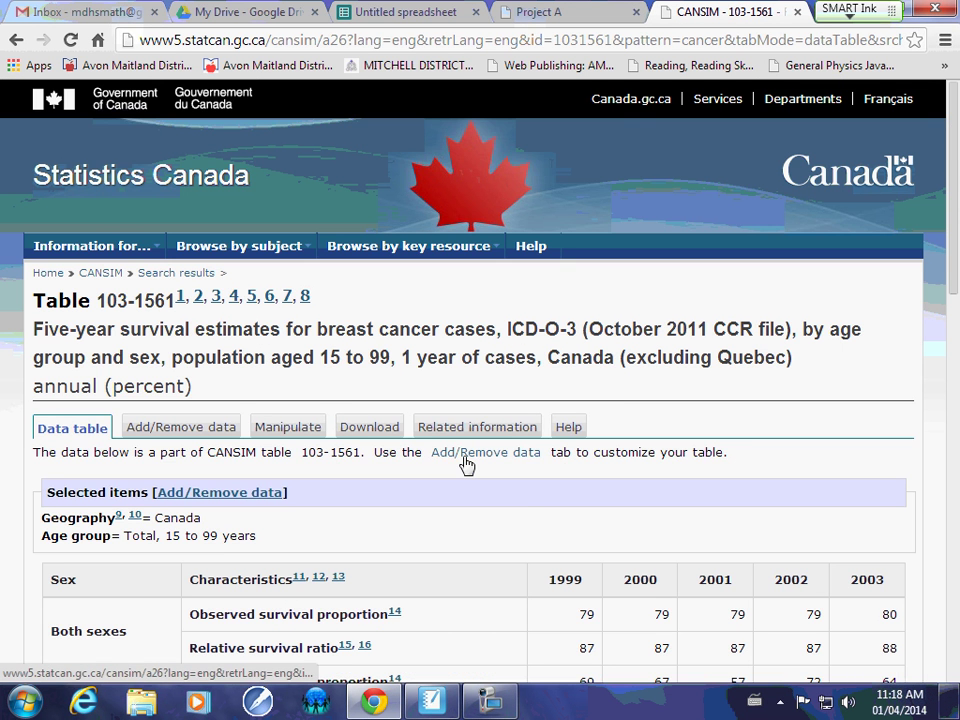
scroll(468, 463, down, 2)
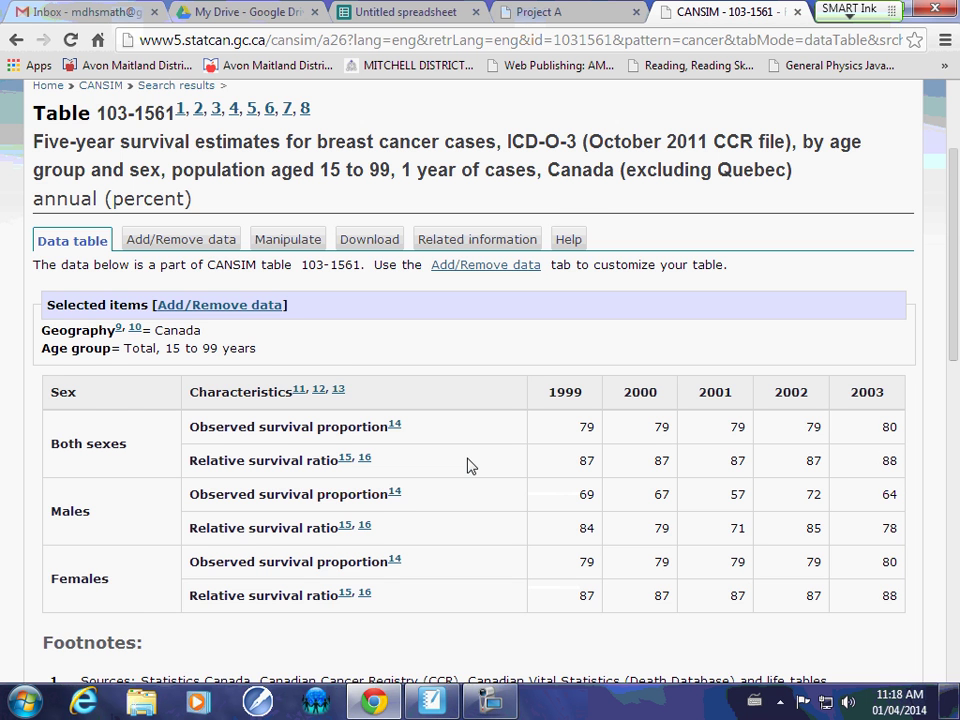
click(165, 241)
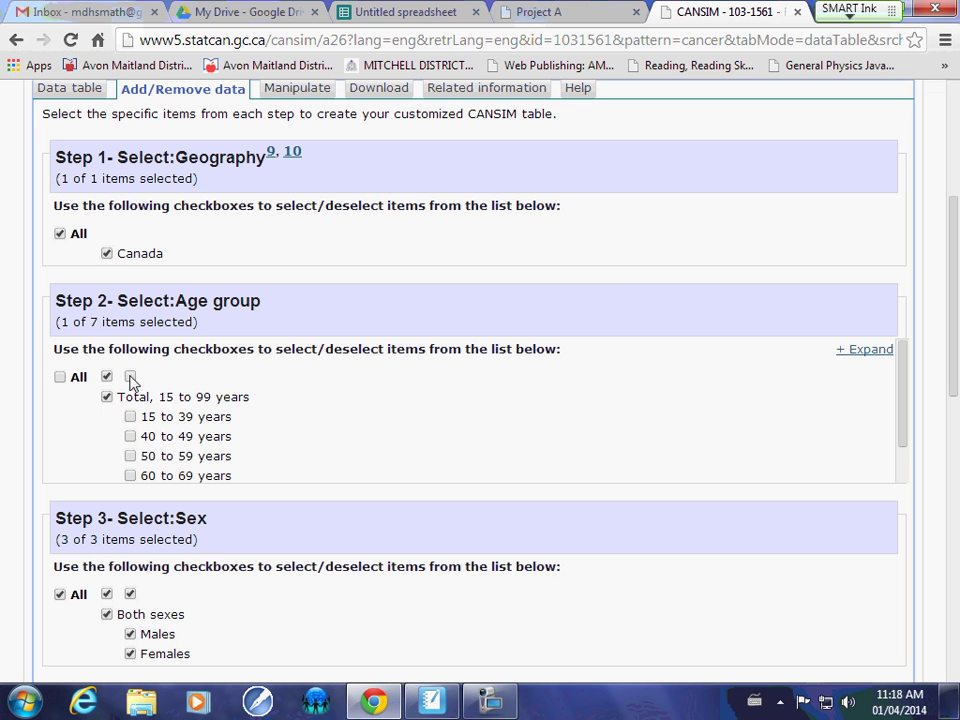
click(107, 397)
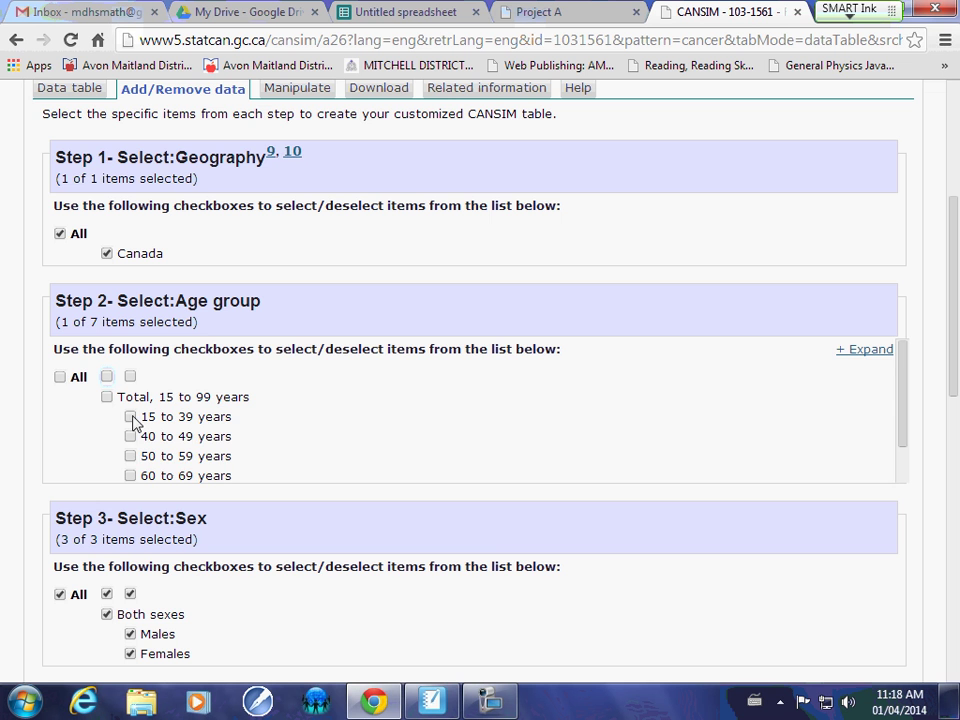
click(131, 417)
click(130, 436)
click(130, 457)
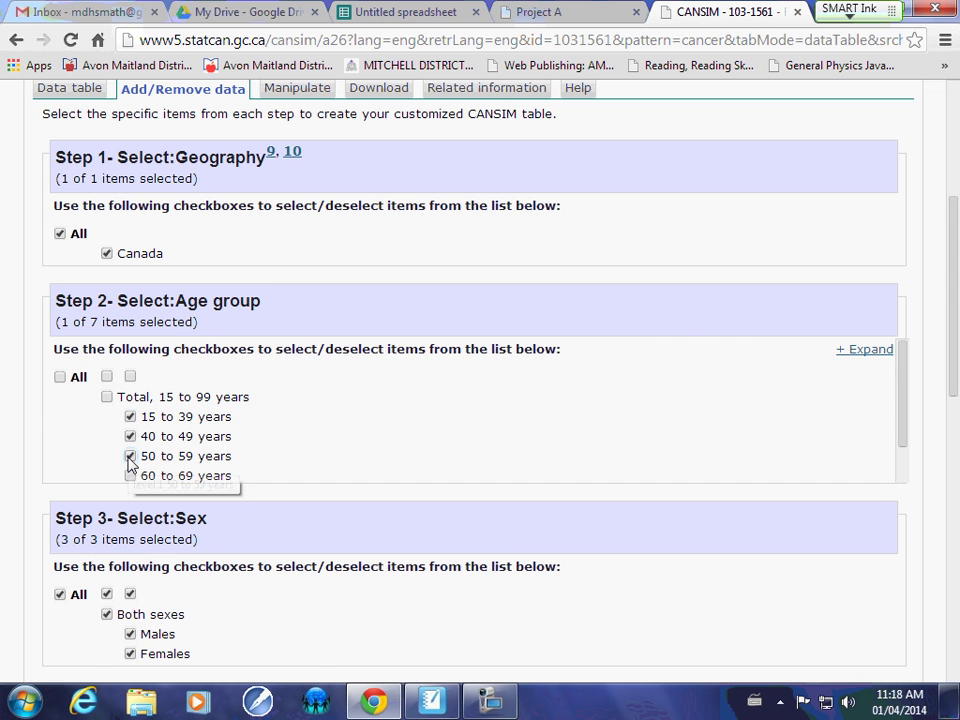
- Limit the sex selection to Females only
scroll(129, 459, down, 3)
scroll(128, 462, down, 1)
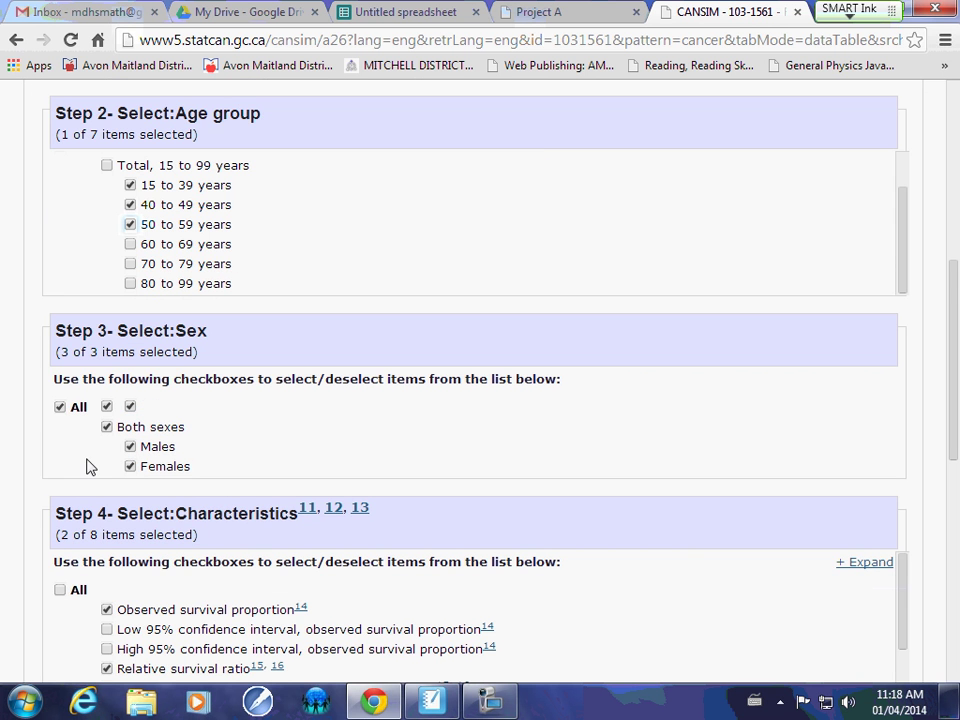
click(60, 408)
click(130, 466)
scroll(64, 478, down, 1)
scroll(64, 480, down, 1)
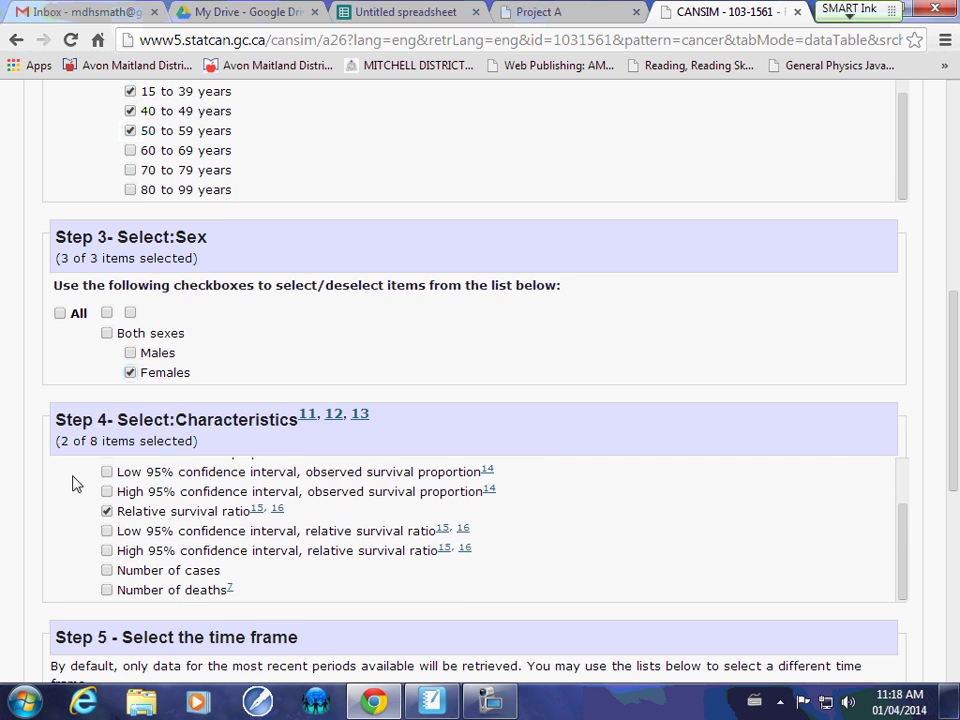
scroll(150, 490, up, 2)
scroll(383, 502, down, 2)
scroll(40, 470, down, 3)
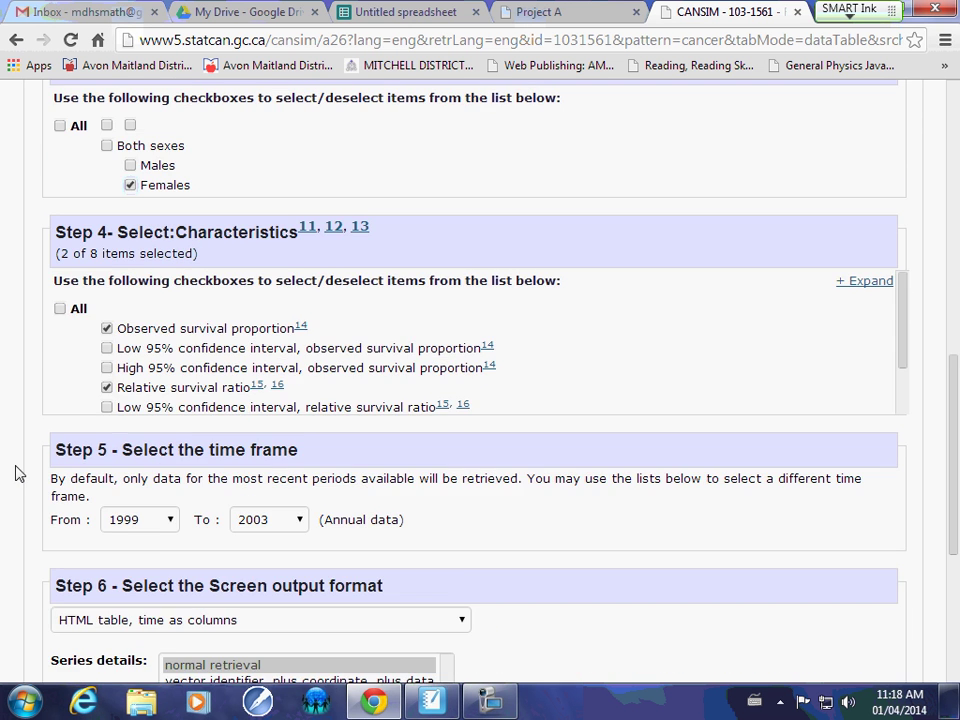
scroll(96, 377, down, 2)
scroll(100, 360, down, 1)
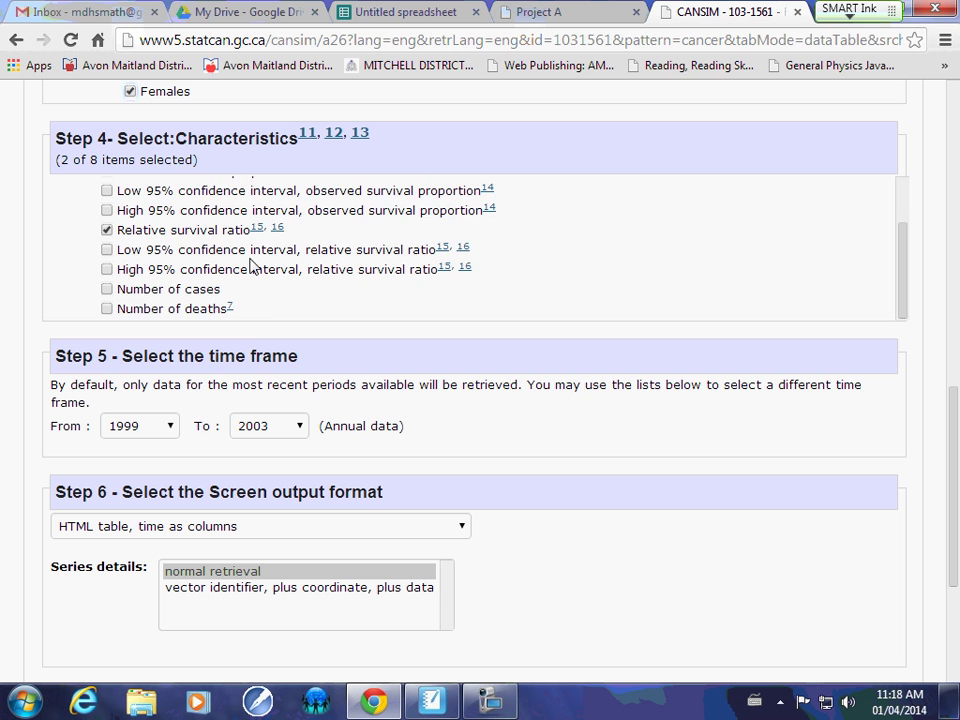
scroll(252, 263, up, 2)
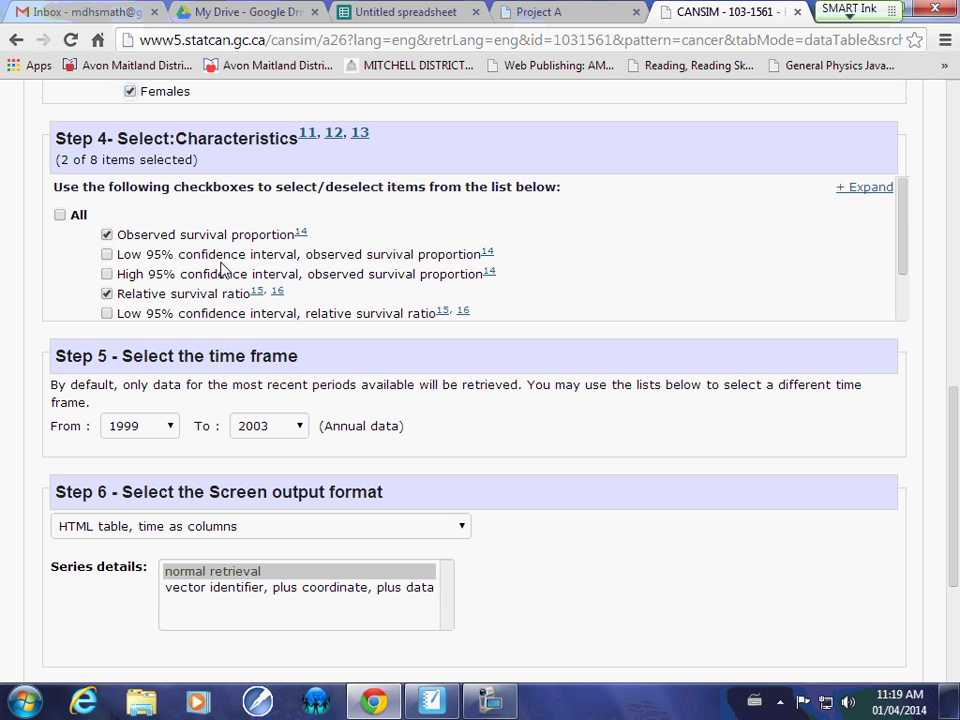
scroll(224, 270, down, 2)
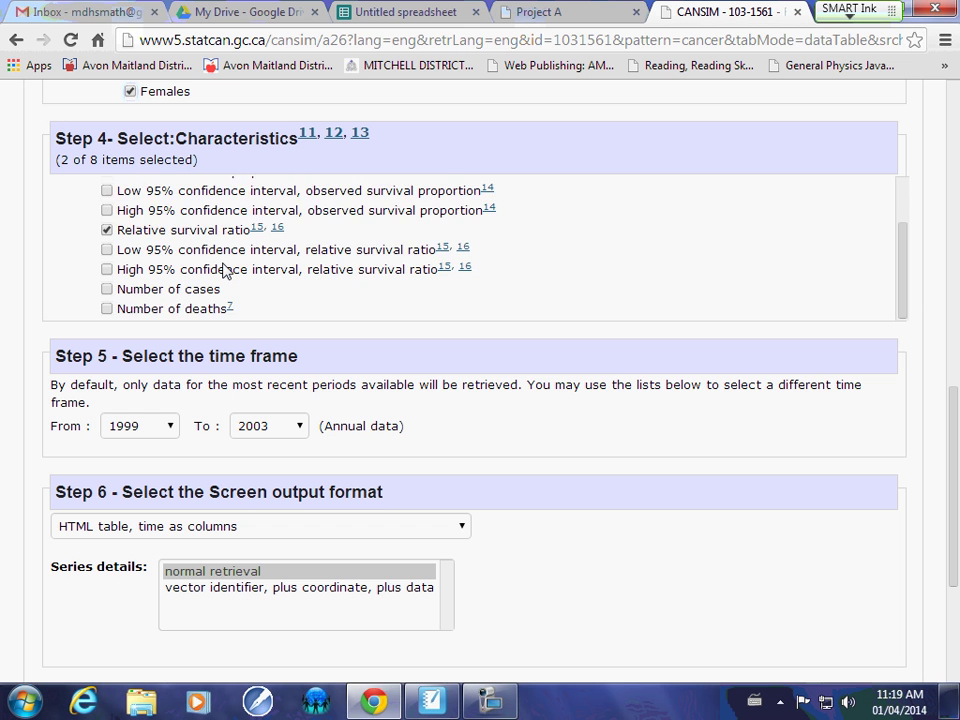
scroll(224, 270, up, 2)
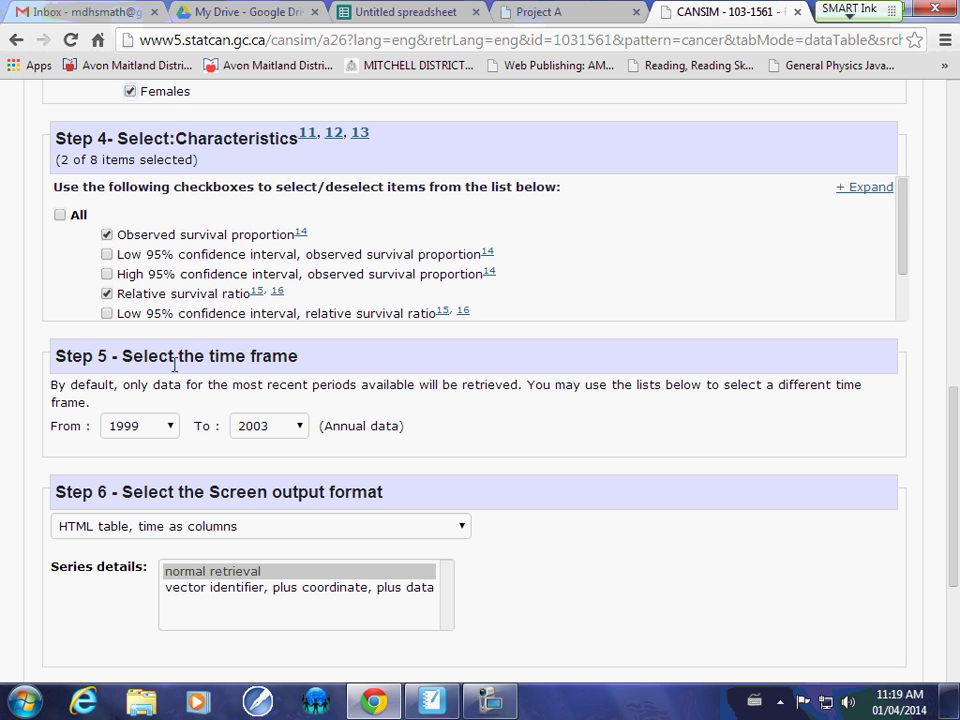
- Set the start year to 1992 and the output format to HTML table, time as rows
click(168, 426)
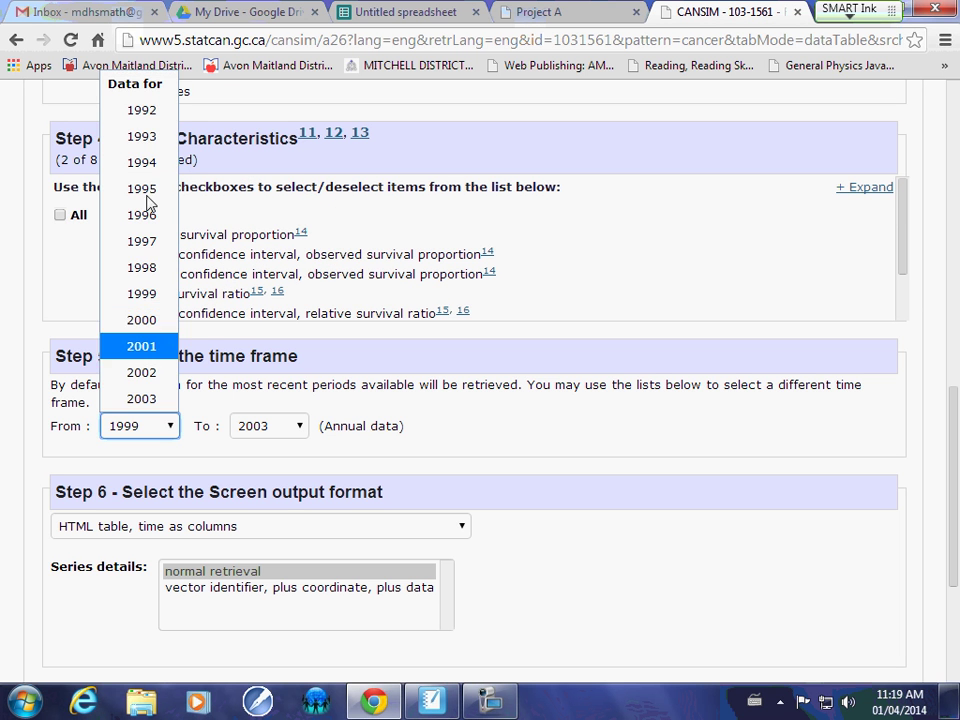
click(141, 110)
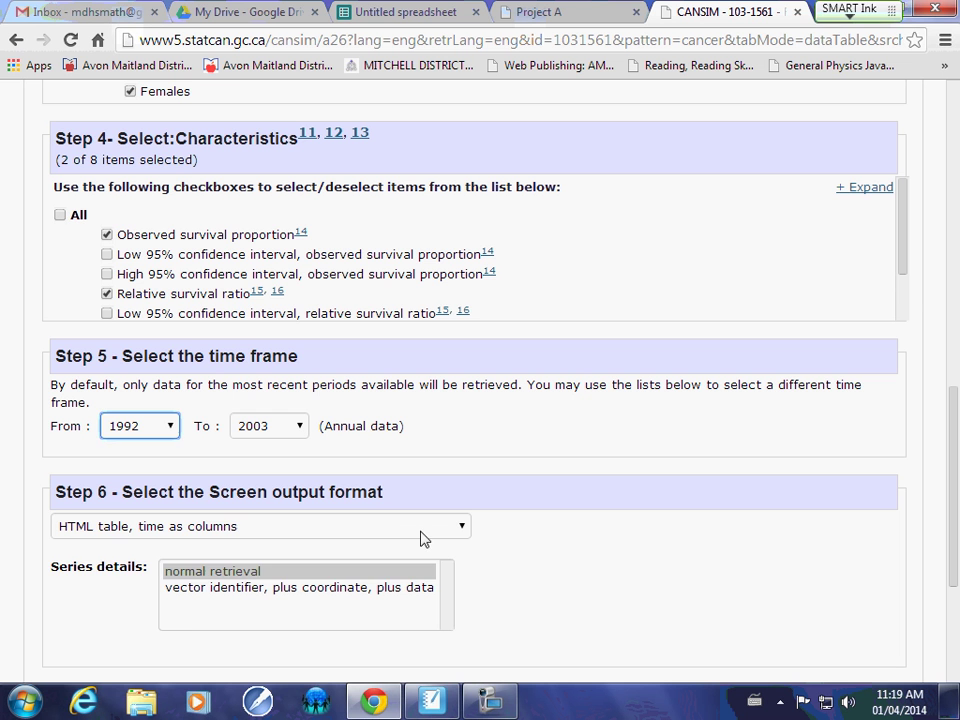
click(470, 528)
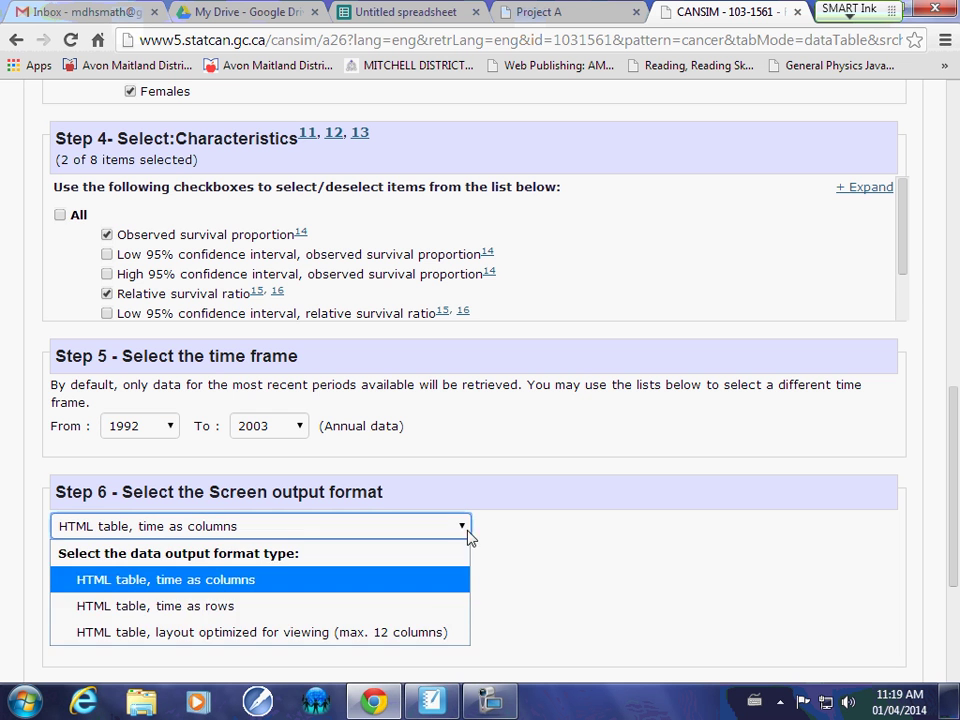
click(179, 611)
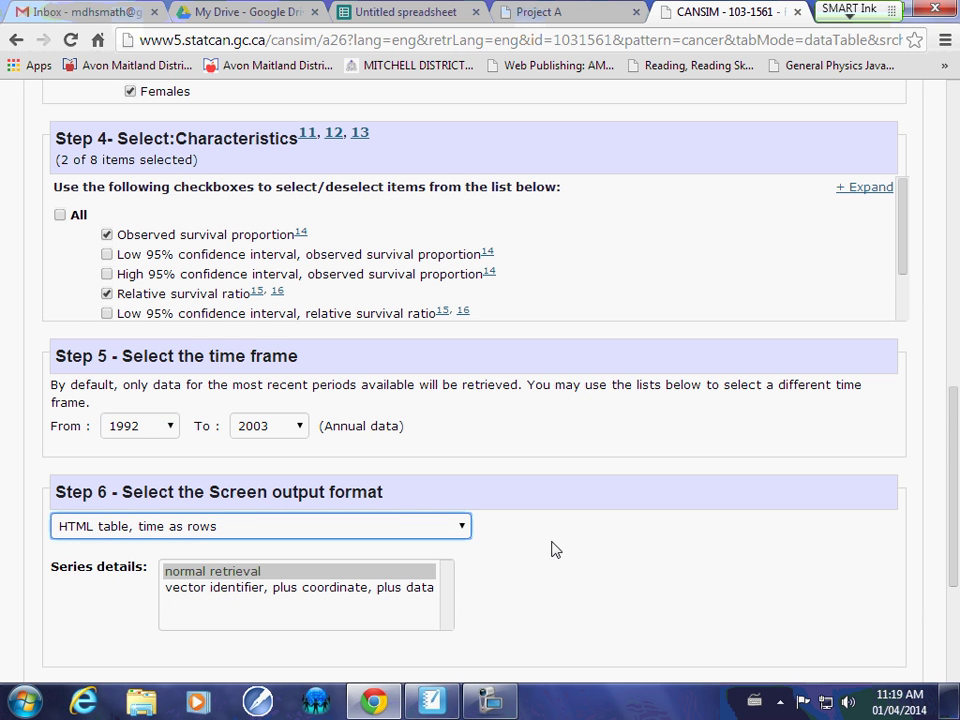
scroll(555, 549, down, 2)
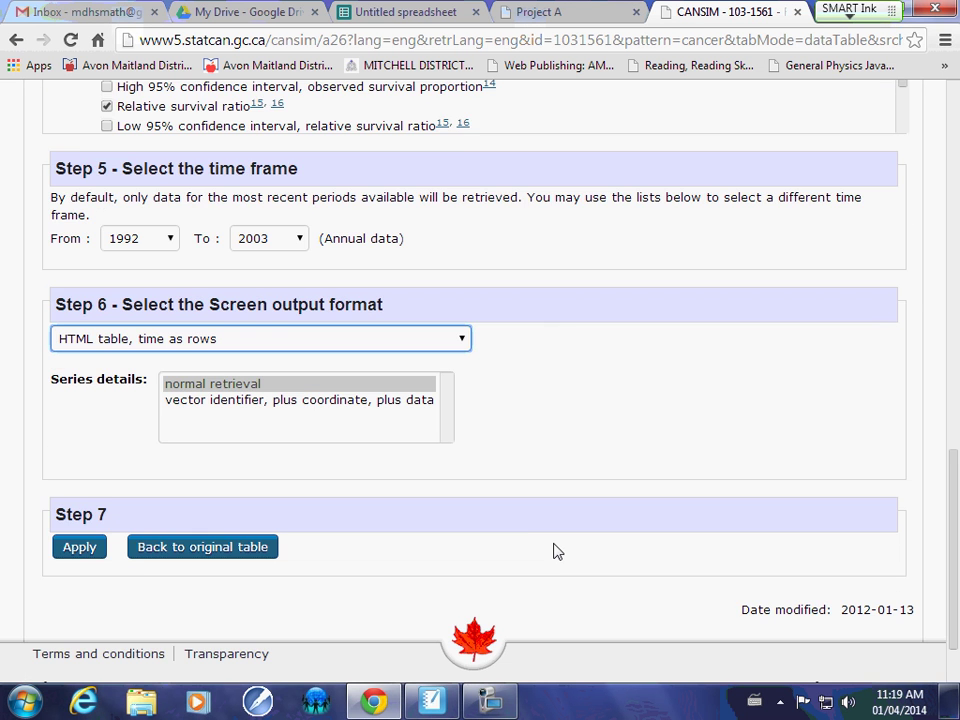
- Generate the 1992–2003 female survival table and select it from Age group to the 2003 row
click(81, 551)
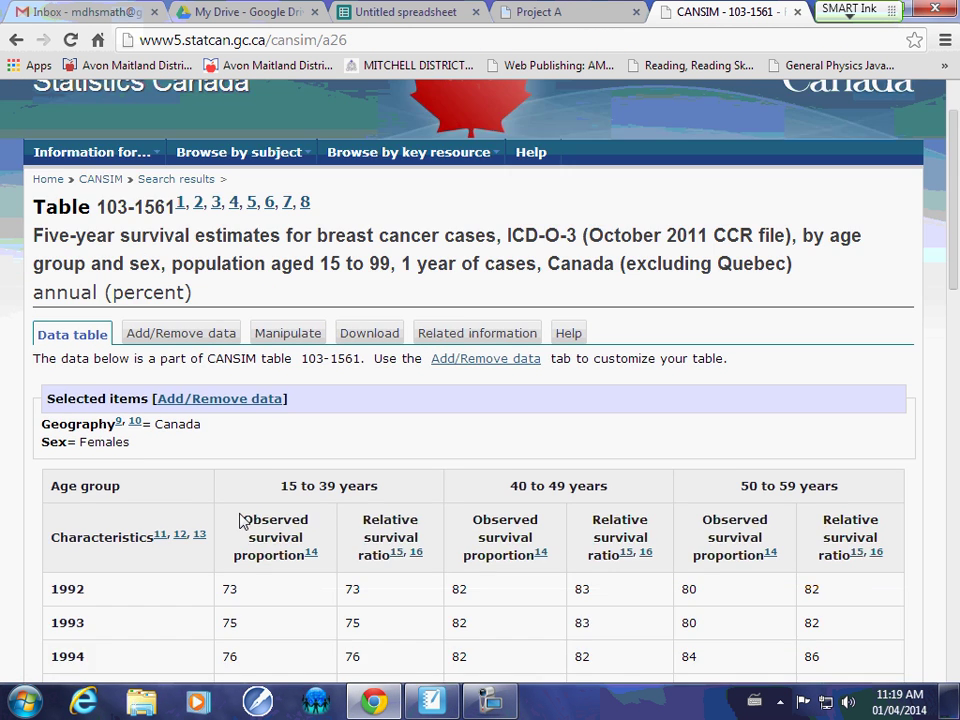
scroll(243, 520, down, 4)
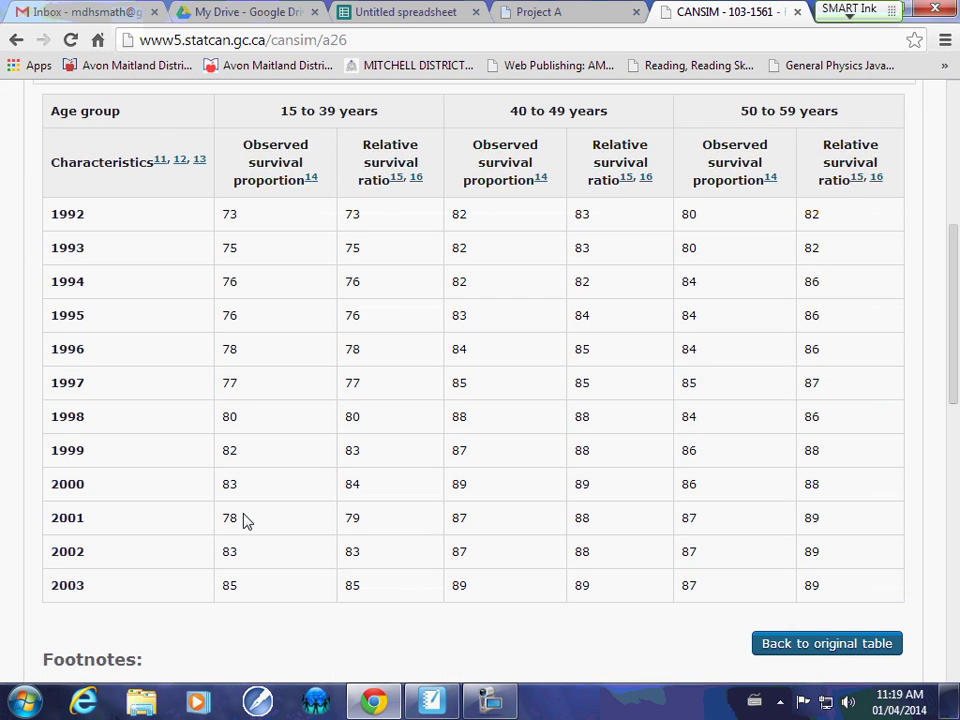
scroll(245, 519, up, 4)
scroll(247, 520, down, 4)
drag(50, 110, 840, 590)
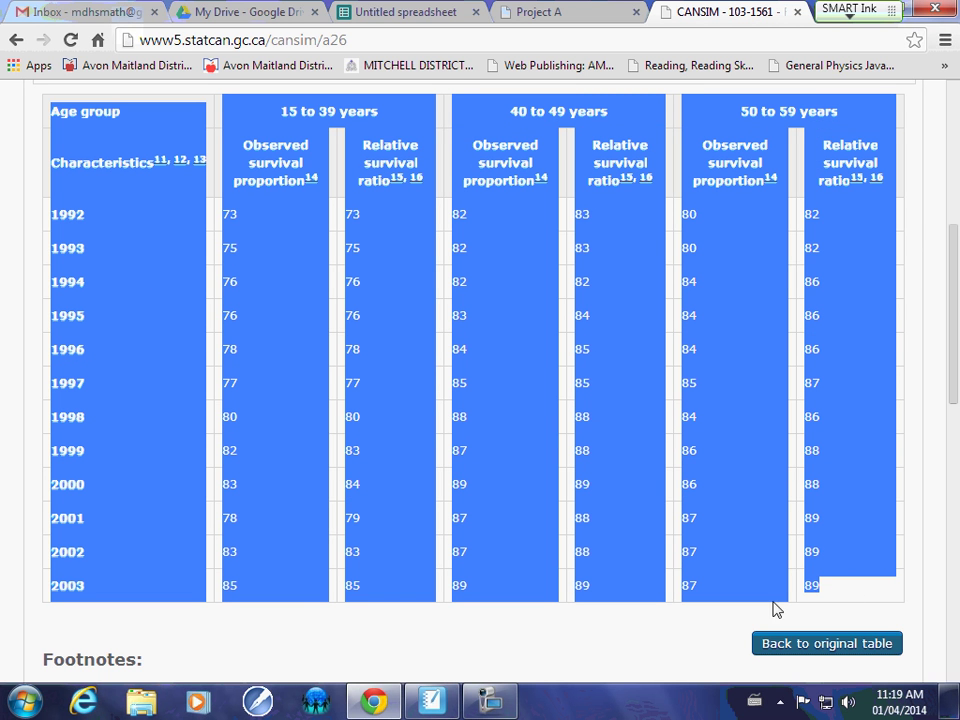
- Paste the survival table into Sheet2, compare it with cancer1, and go back to CANSIM
click(398, 24)
key(ctrl+v)
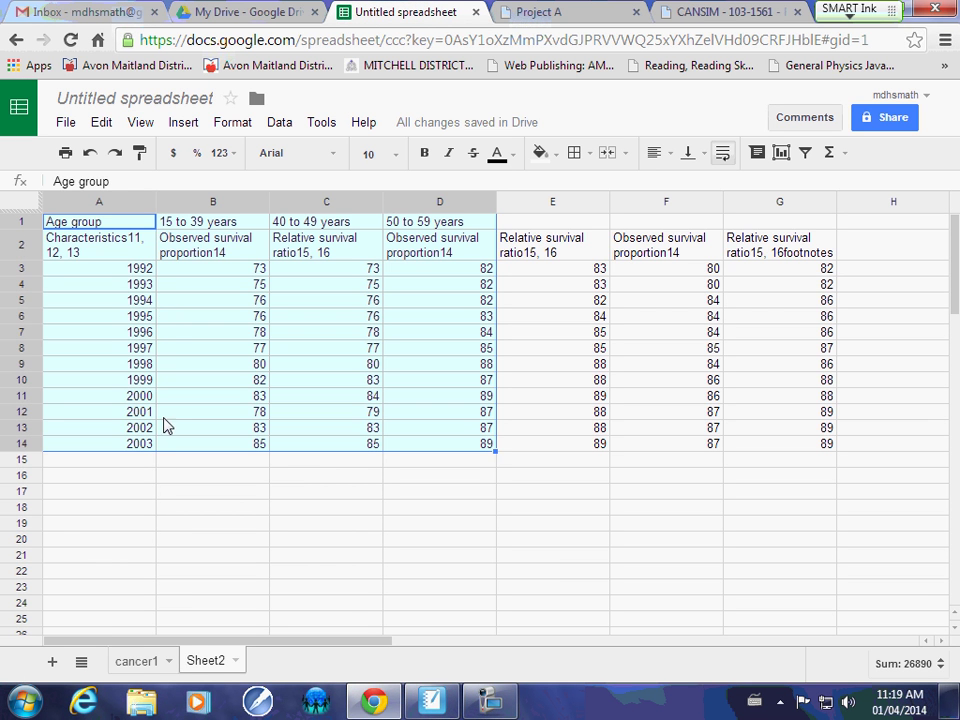
drag(100, 459, 169, 459)
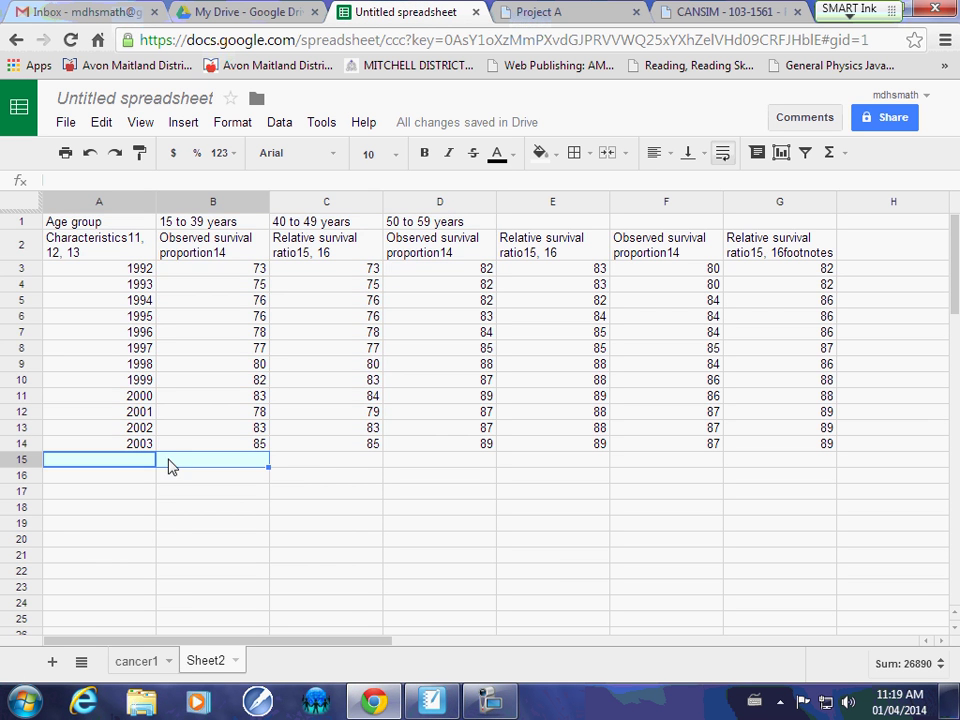
click(136, 668)
click(210, 668)
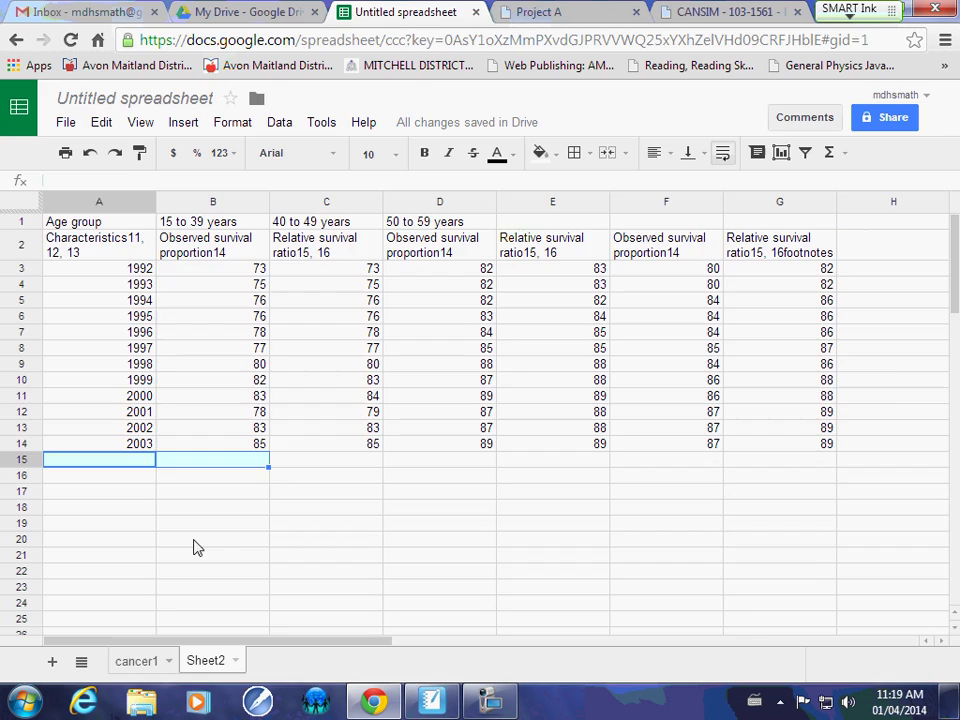
click(690, 12)
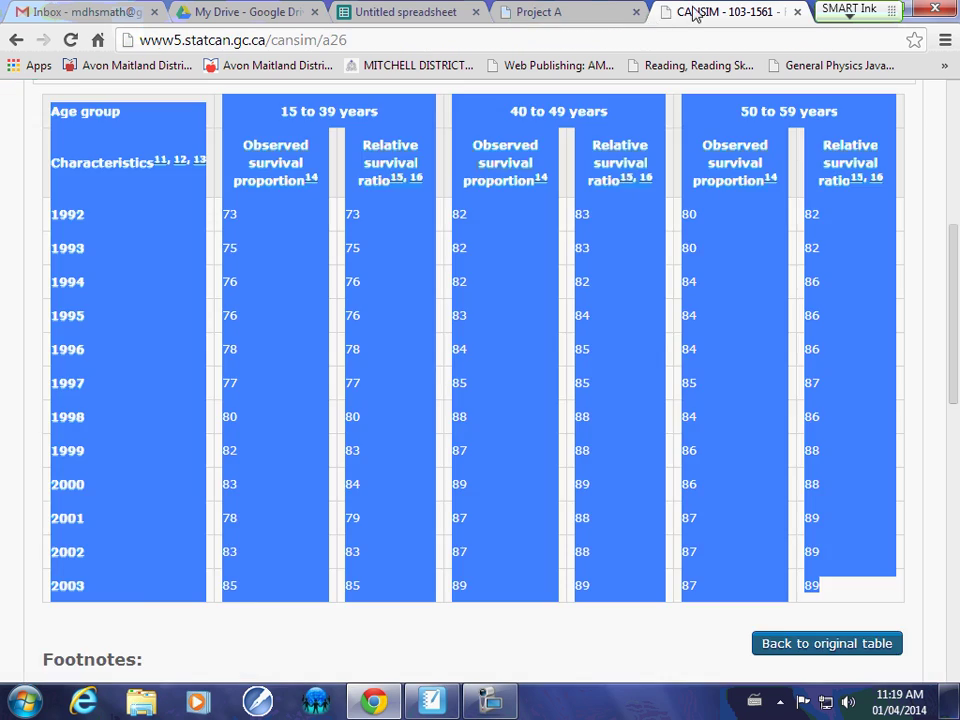
- Go back to the CANSIM home page and search for 'cancer'
click(16, 40)
scroll(62, 136, up, 10)
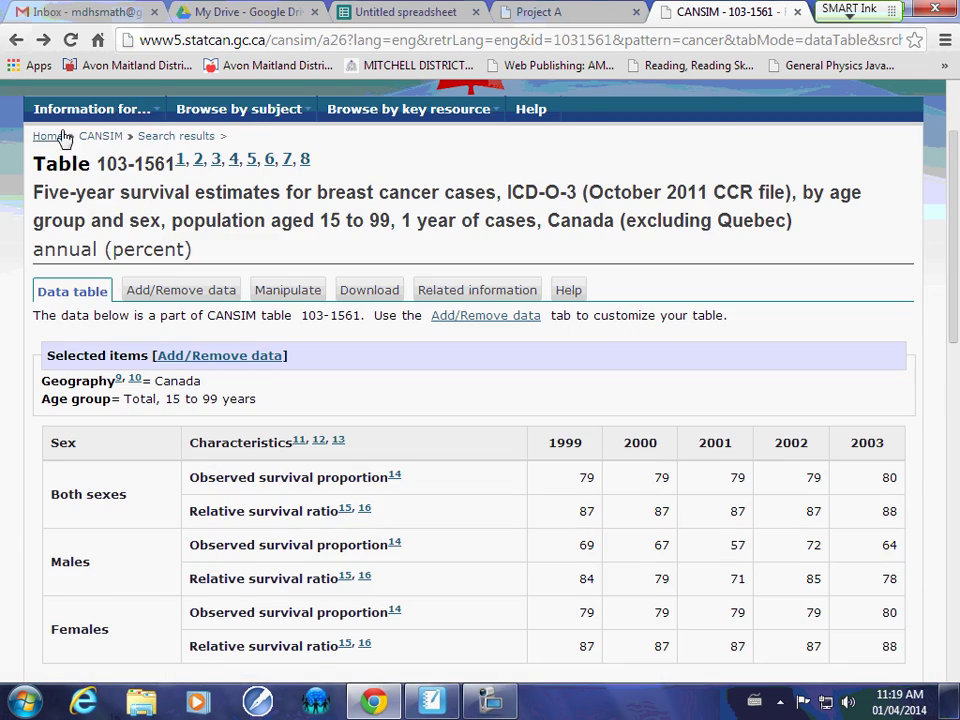
click(102, 137)
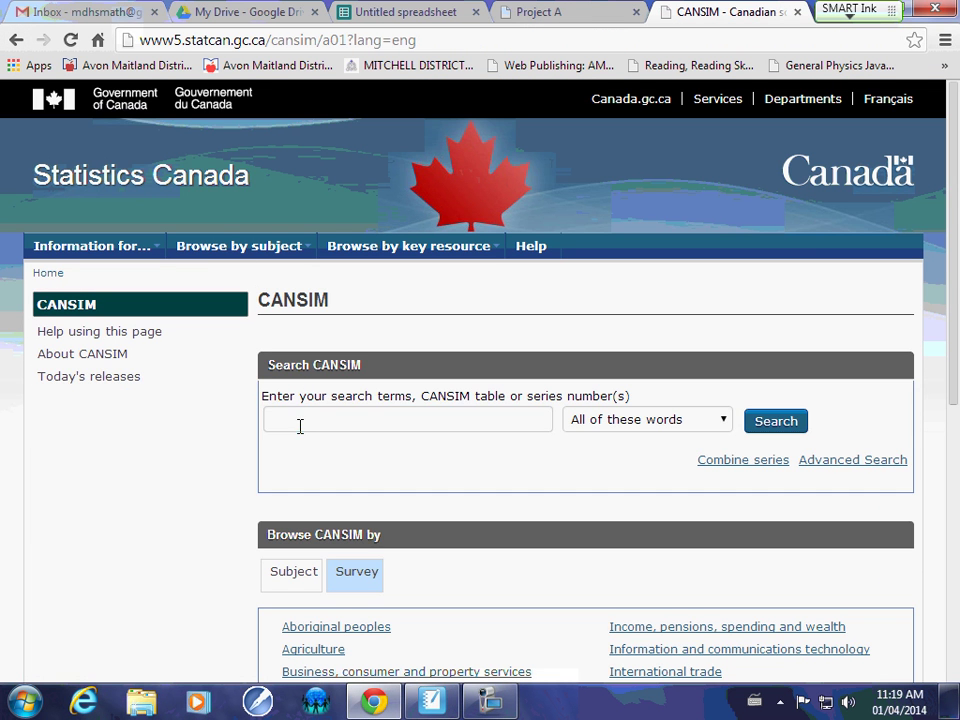
click(300, 425)
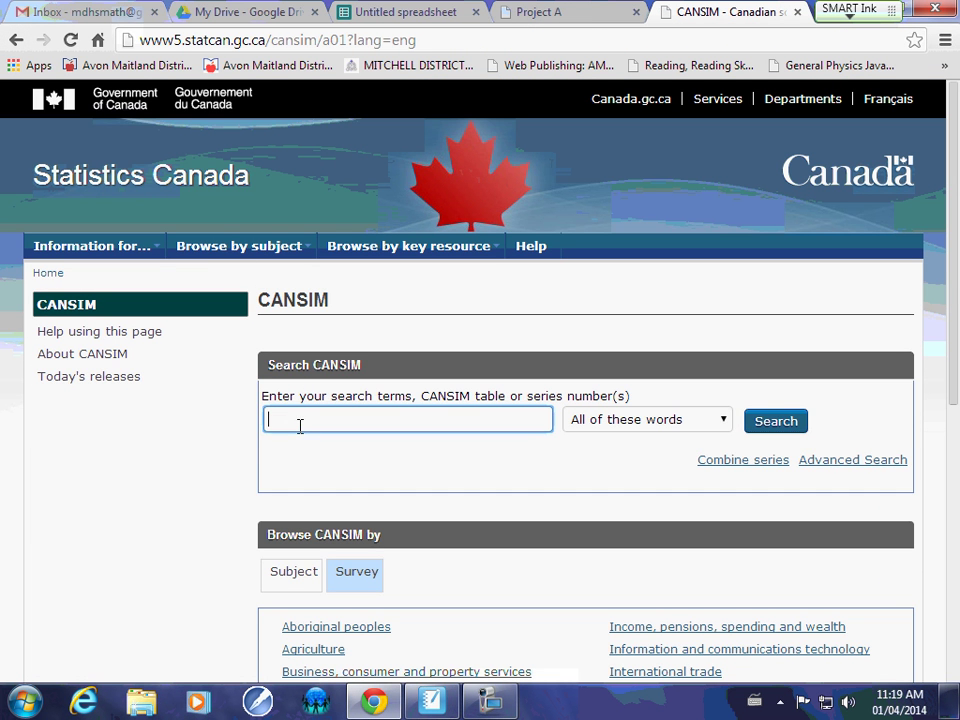
text(cancer)
click(776, 420)
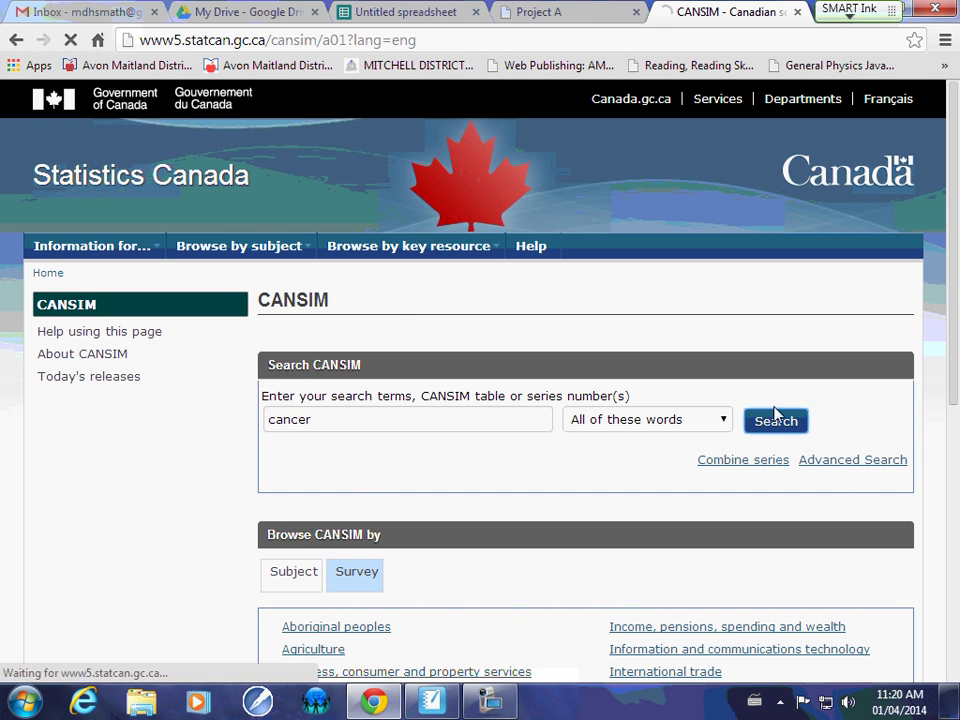
- Browse the cancer search results, then return to the spreadsheet
scroll(579, 441, down, 3)
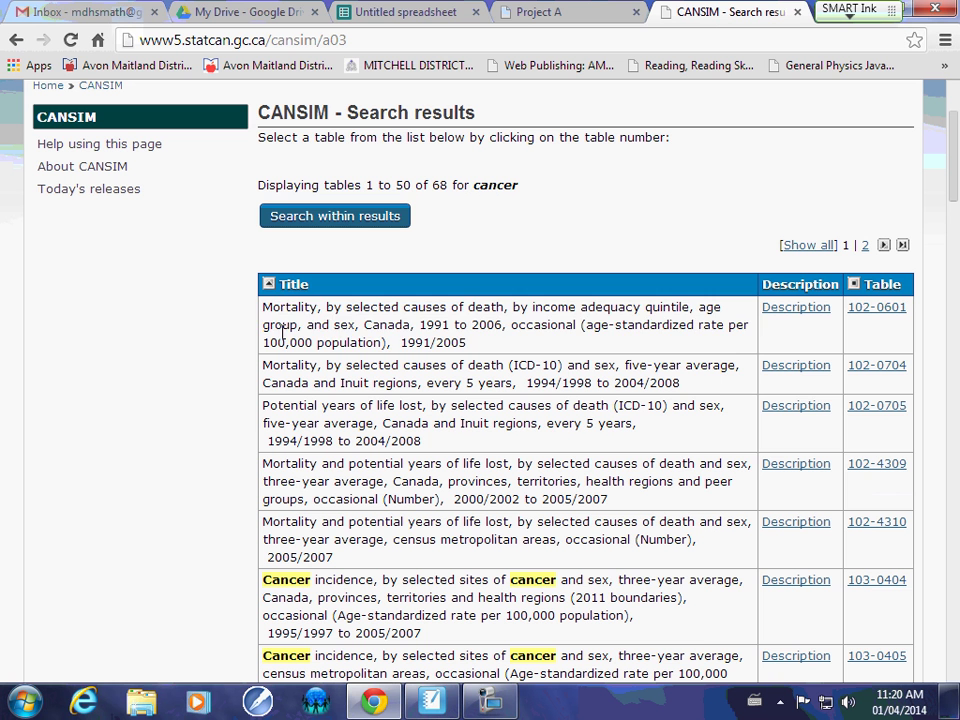
drag(270, 307, 534, 353)
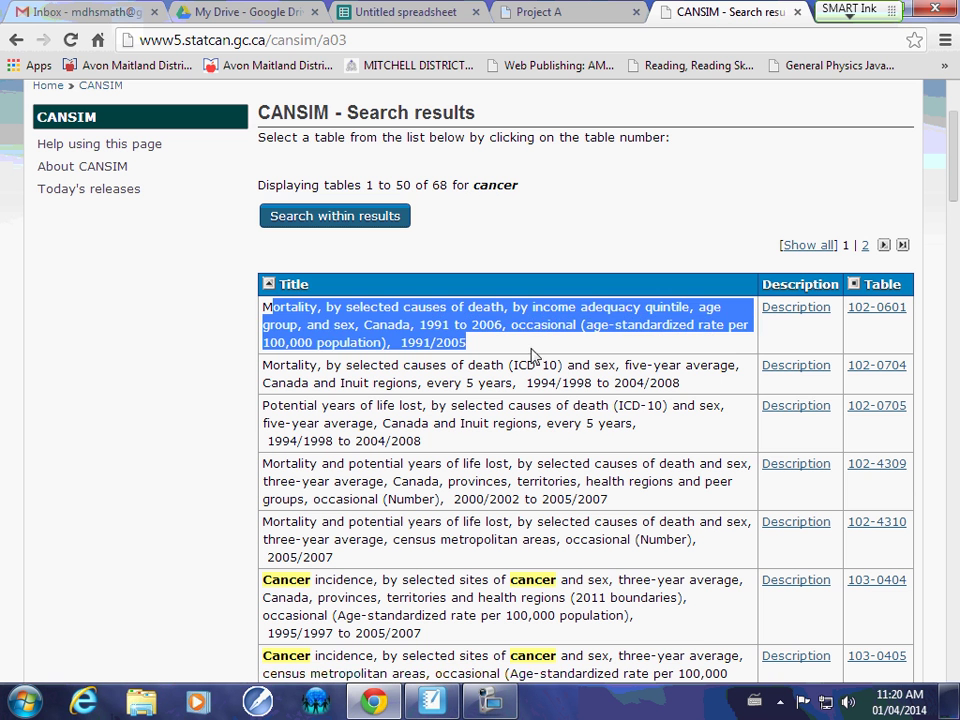
click(330, 378)
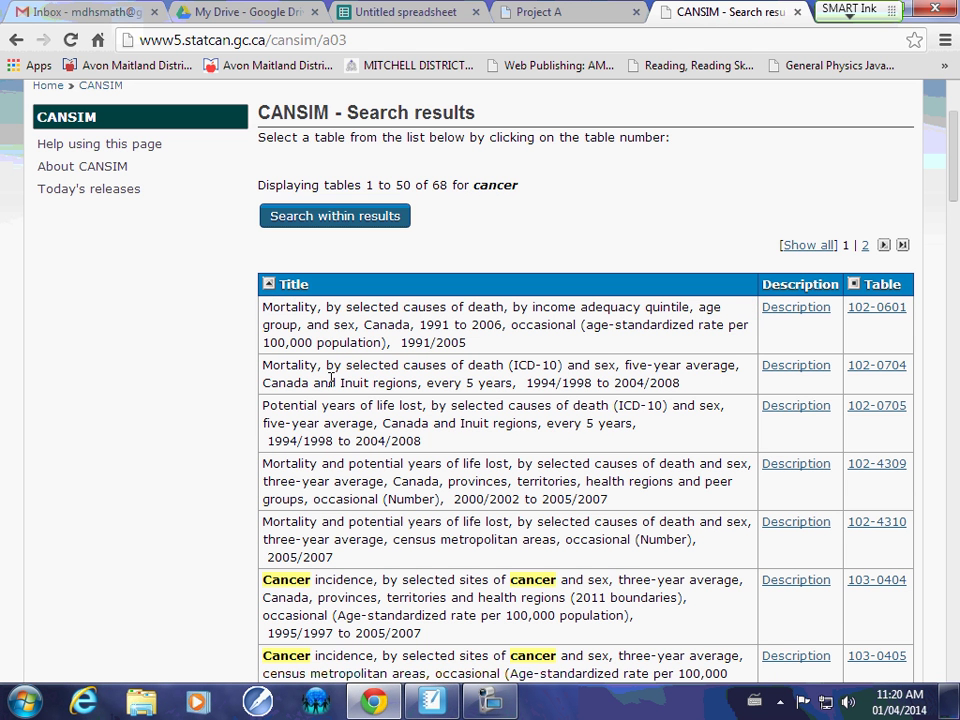
scroll(330, 378, down, 4)
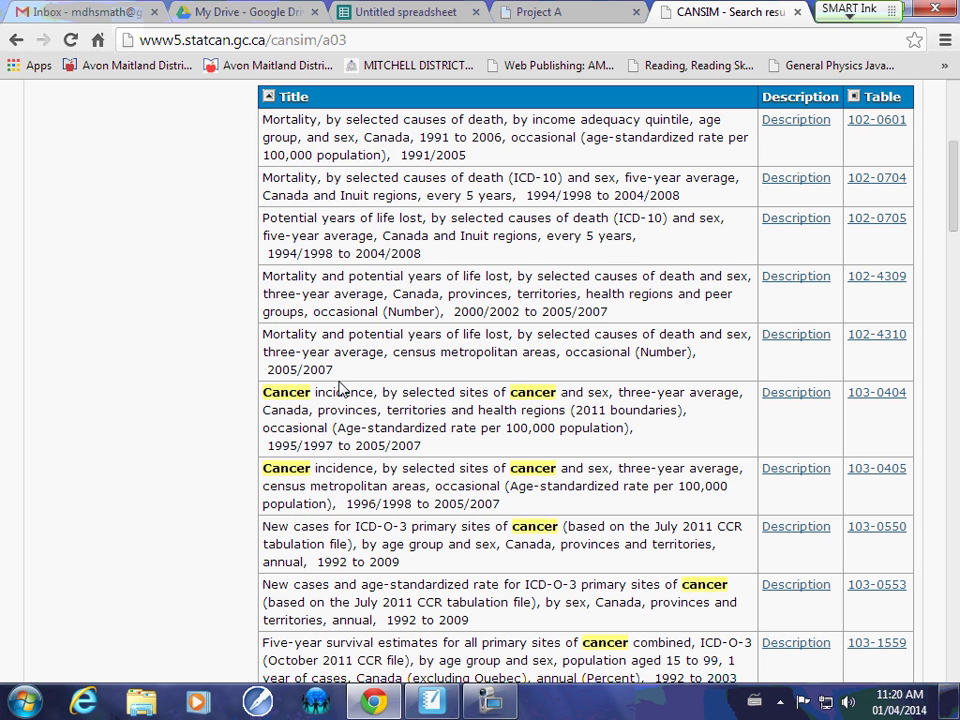
click(380, 20)
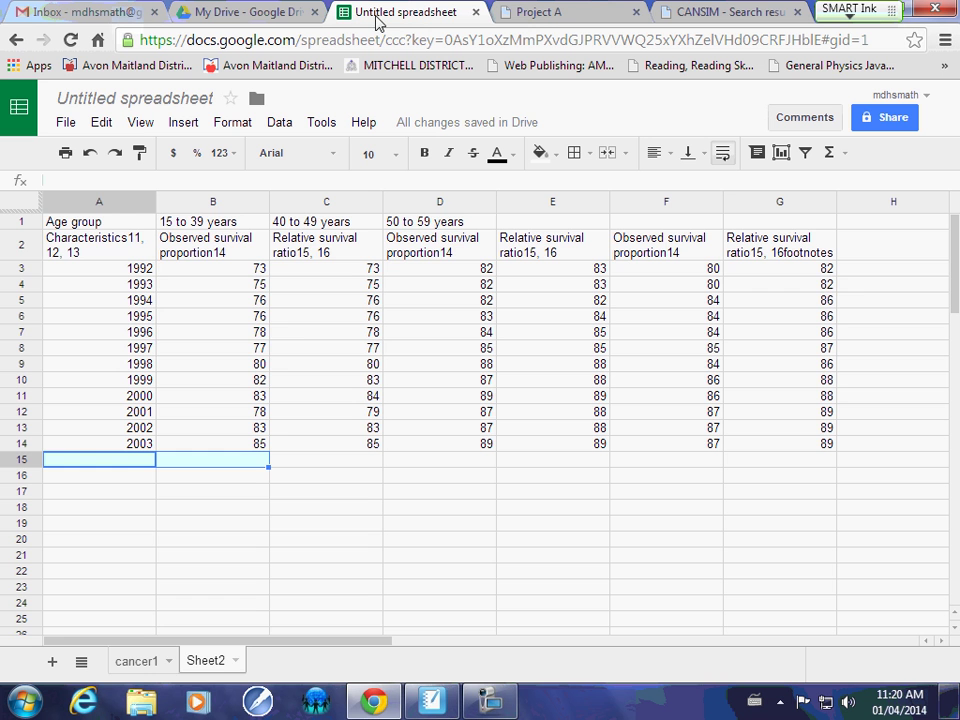
- View the cancer1 sheet, then Sheet2's age-group table, and return to CANSIM
click(136, 661)
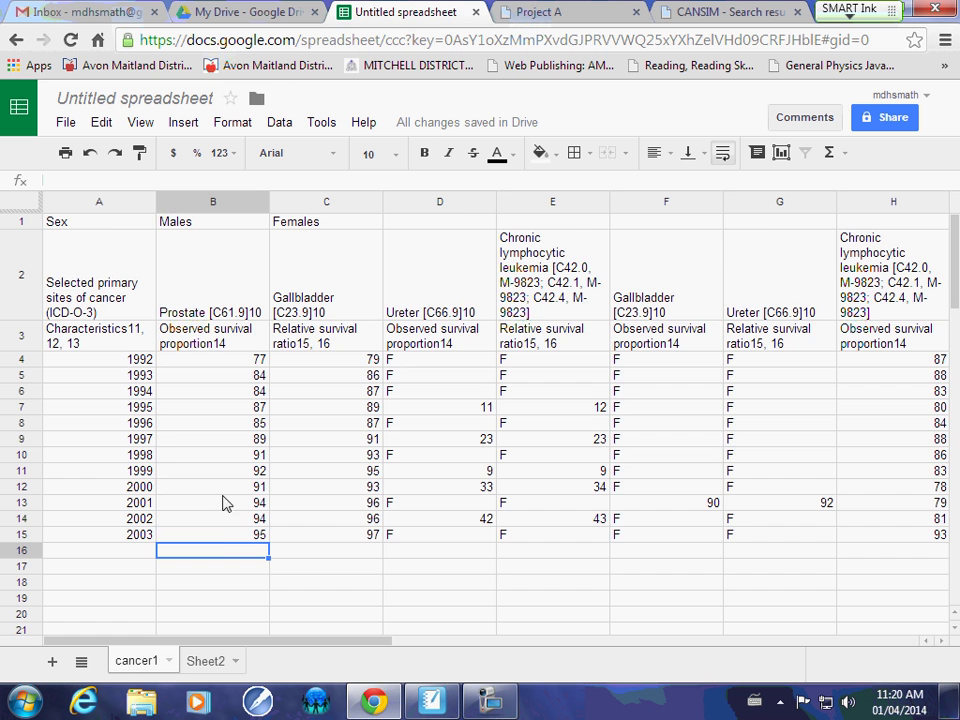
click(205, 662)
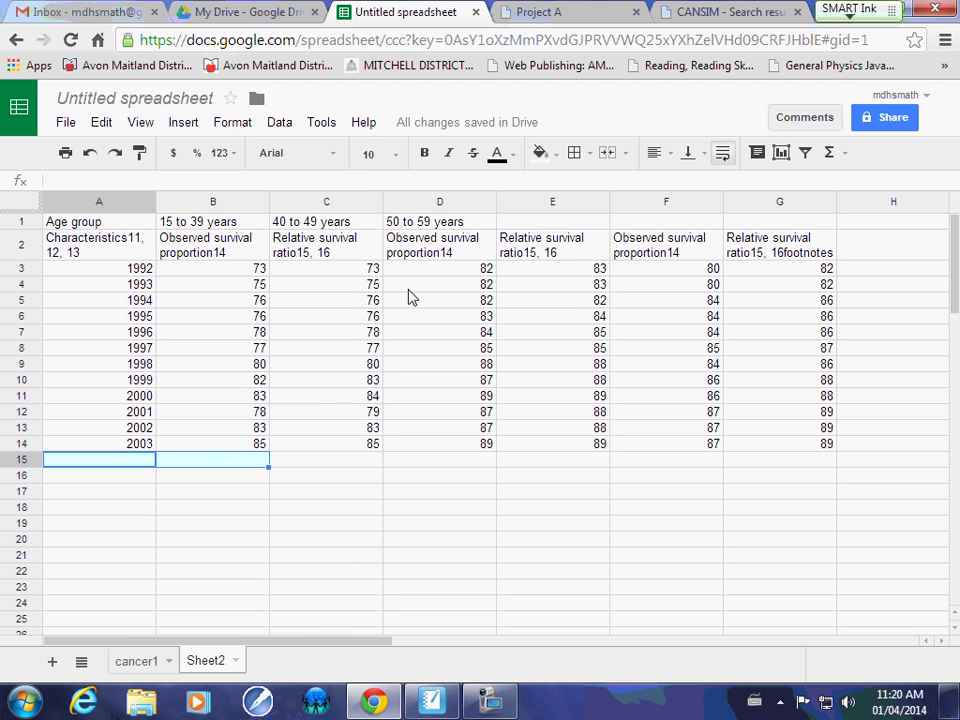
click(489, 700)
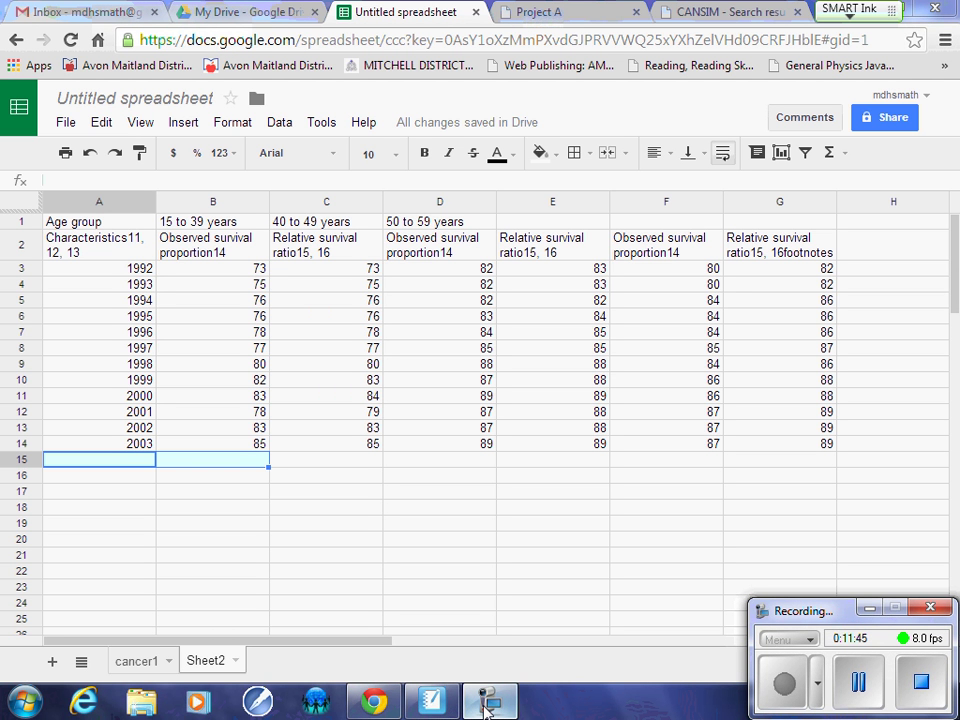
- Go from the cancer results to the CANSIM home page and focus its empty search box
click(725, 12)
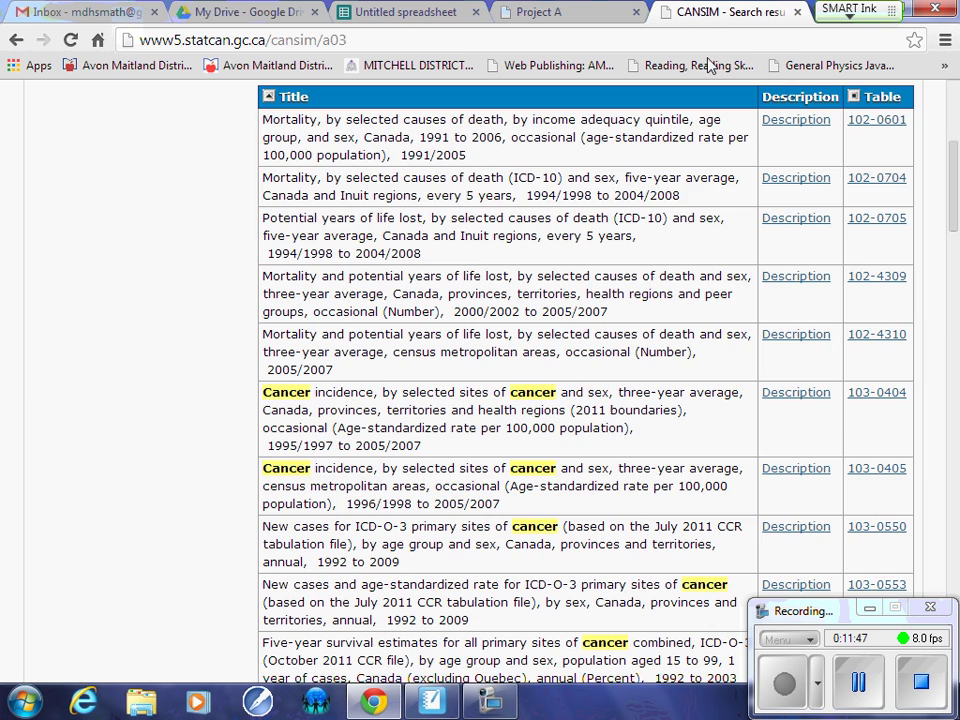
scroll(380, 322, up, 5)
click(86, 273)
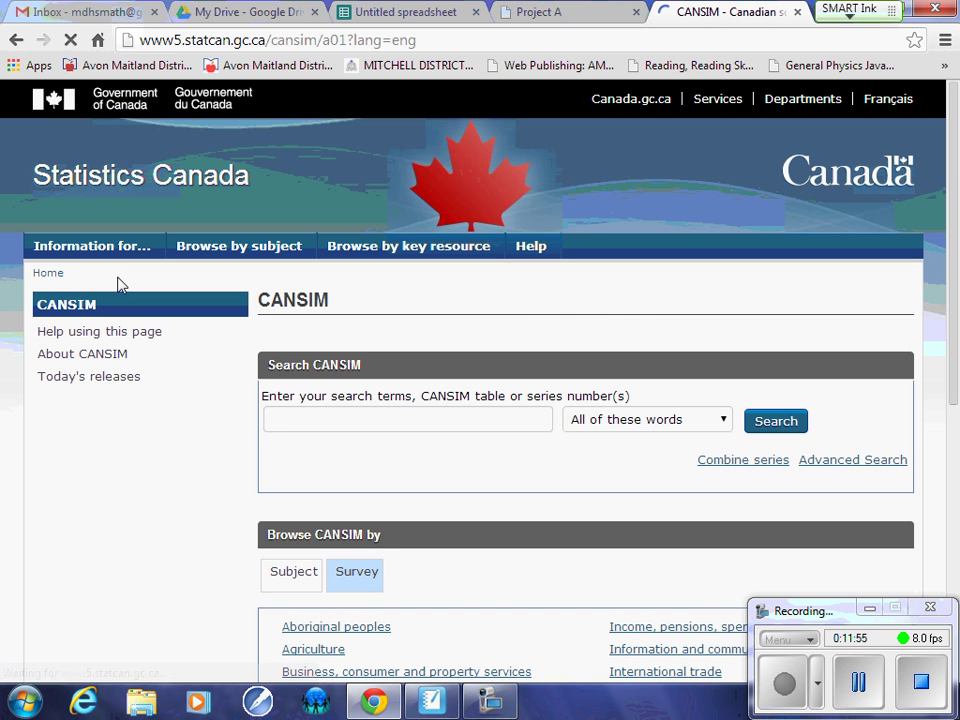
click(287, 420)
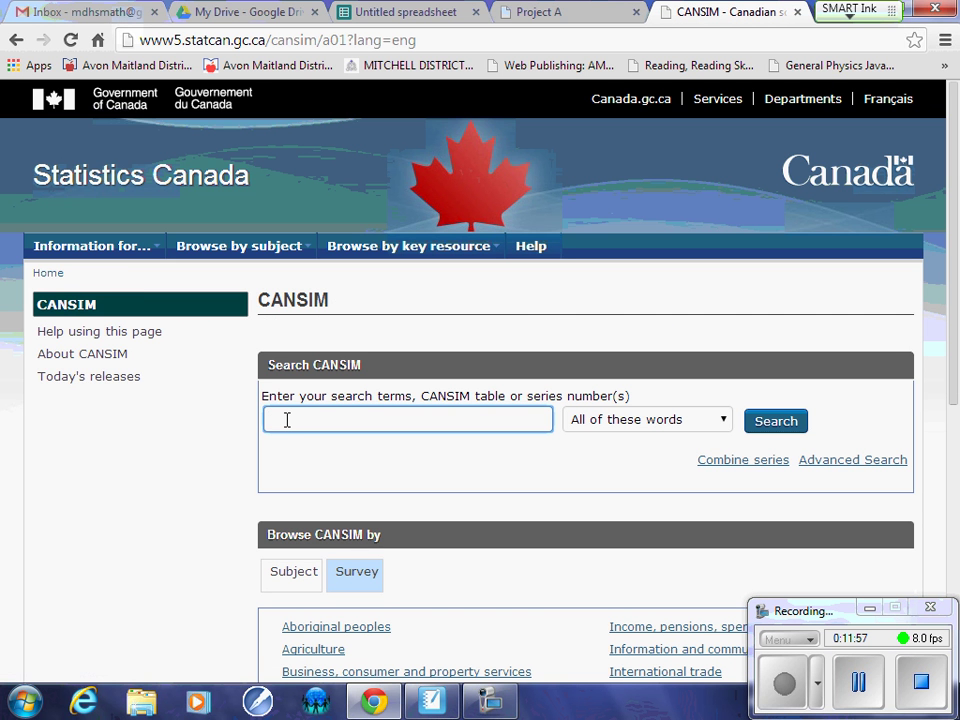